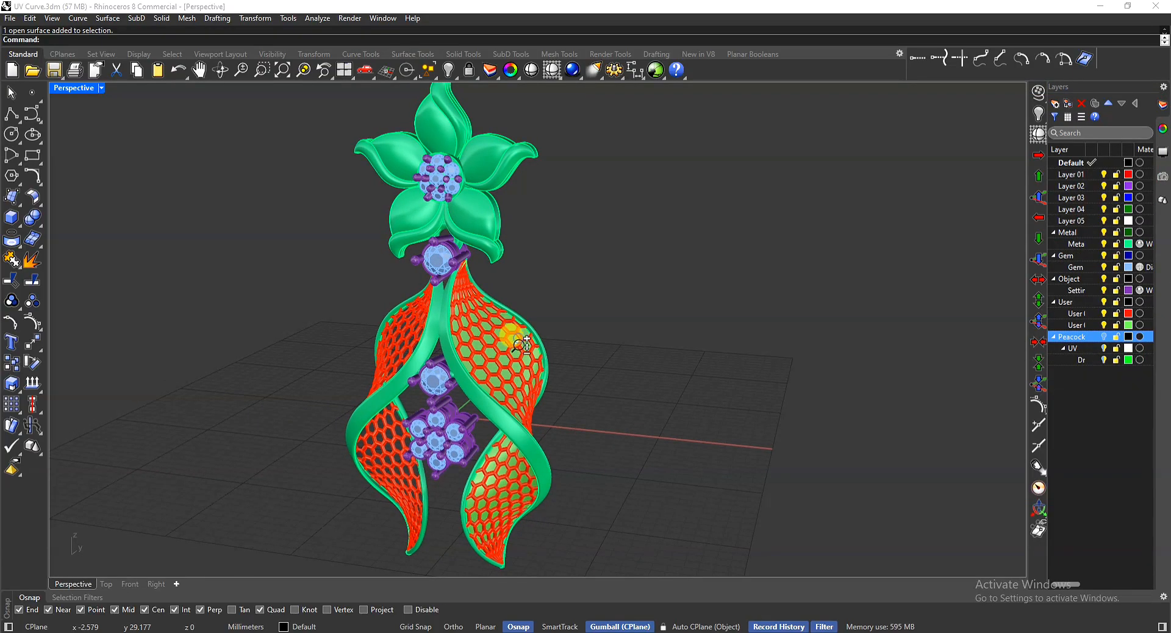
Step: Move the twisted green surface along the X axis, clear of the pendant, leaving the honeycomb mesh in place
right_click_drag(505, 358, 663, 358)
scroll(660, 354, "up", 5)
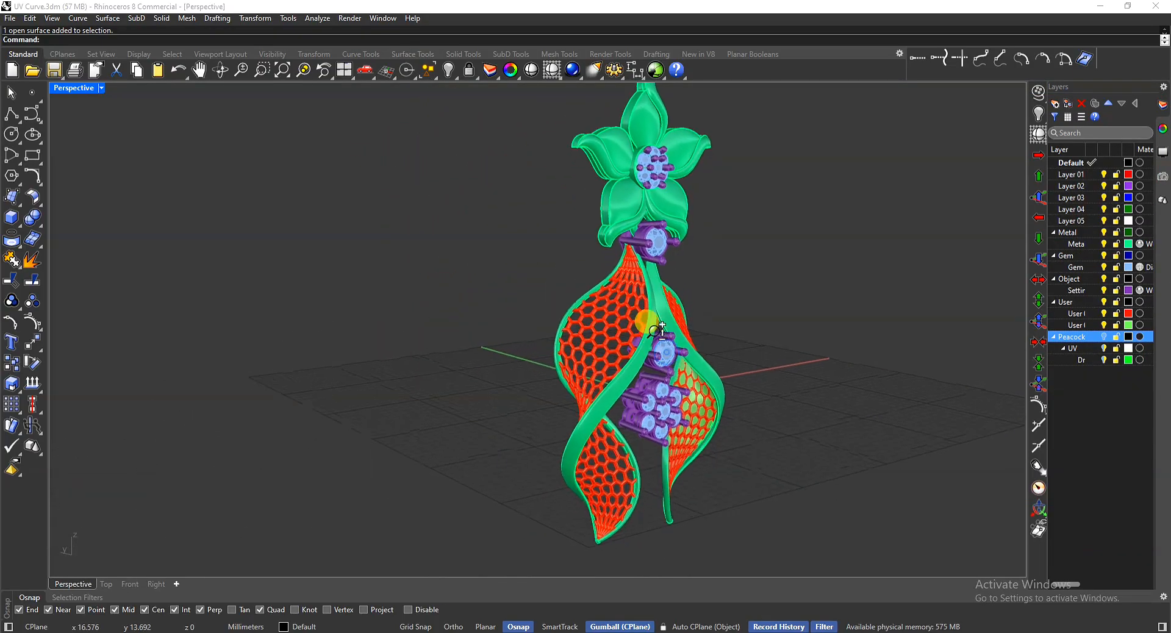
scroll(512, 350, "down", 6)
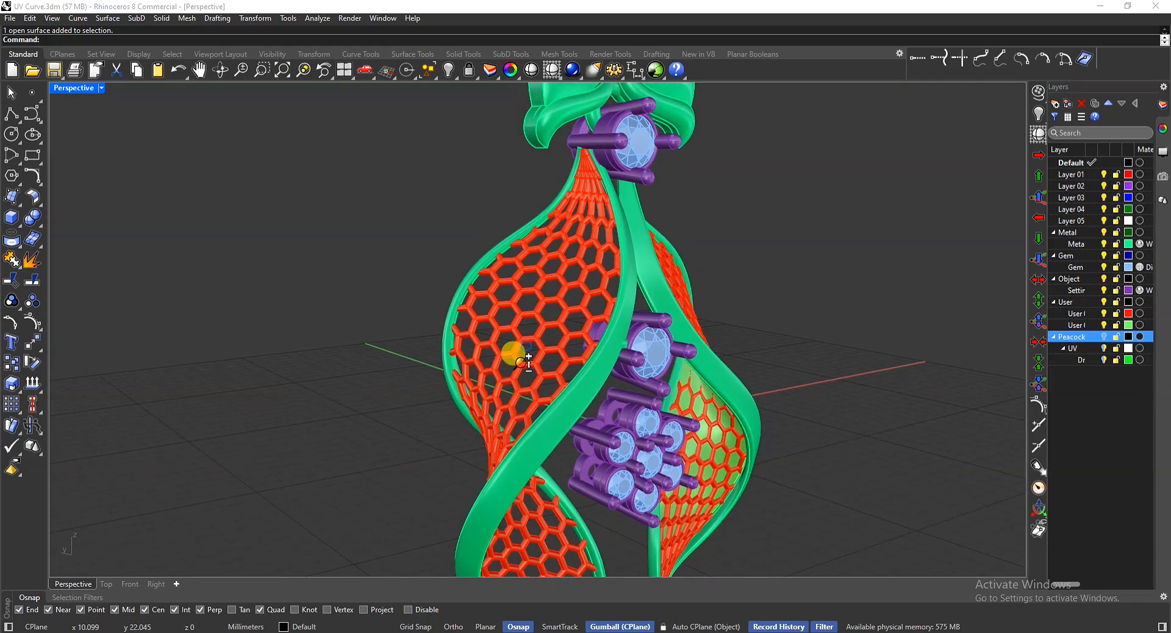
right_click_drag(661, 279, 423, 288)
right_click_drag(514, 292, 488, 264)
scroll(415, 311, "up", 3)
left_click(417, 313)
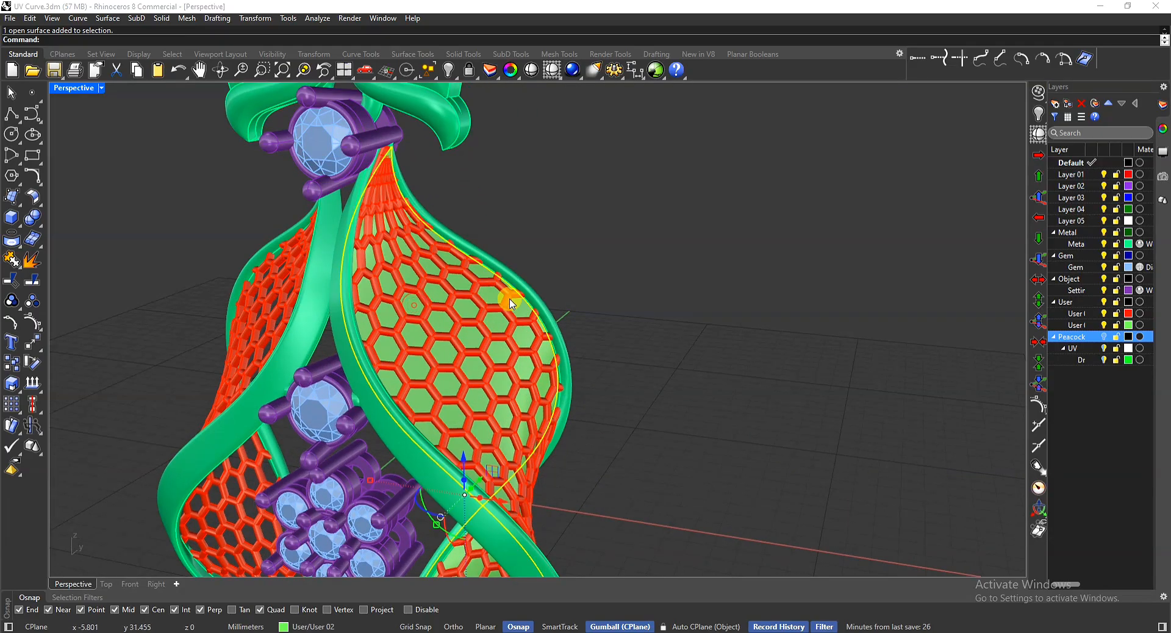
scroll(570, 342, "down", 5)
left_click(552, 419)
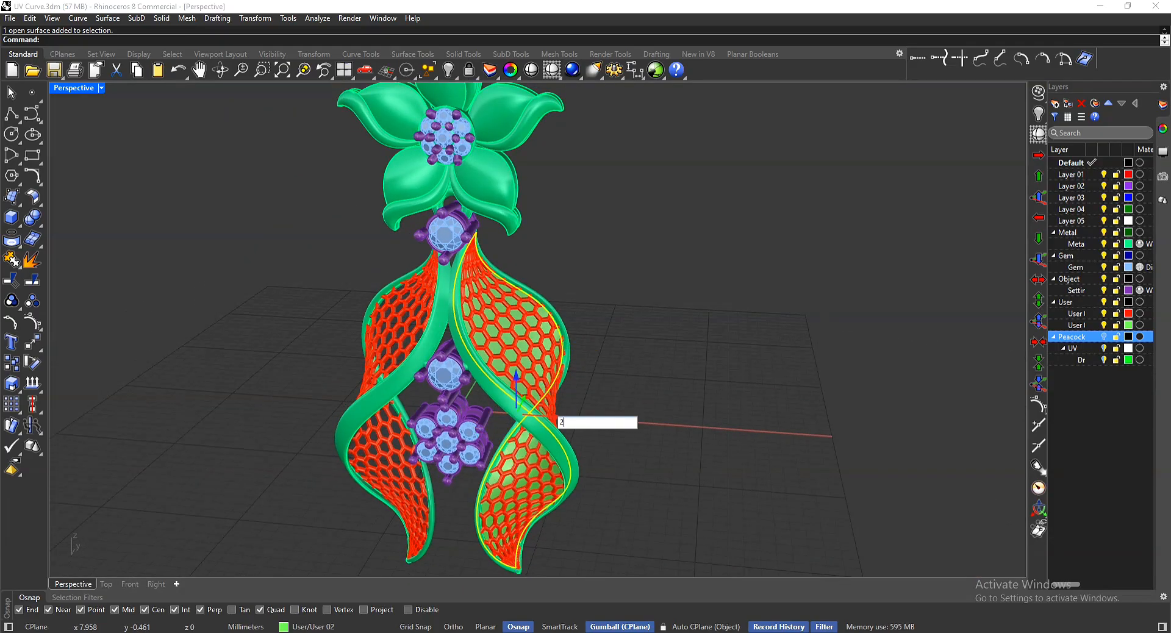
type("10")
key("Return")
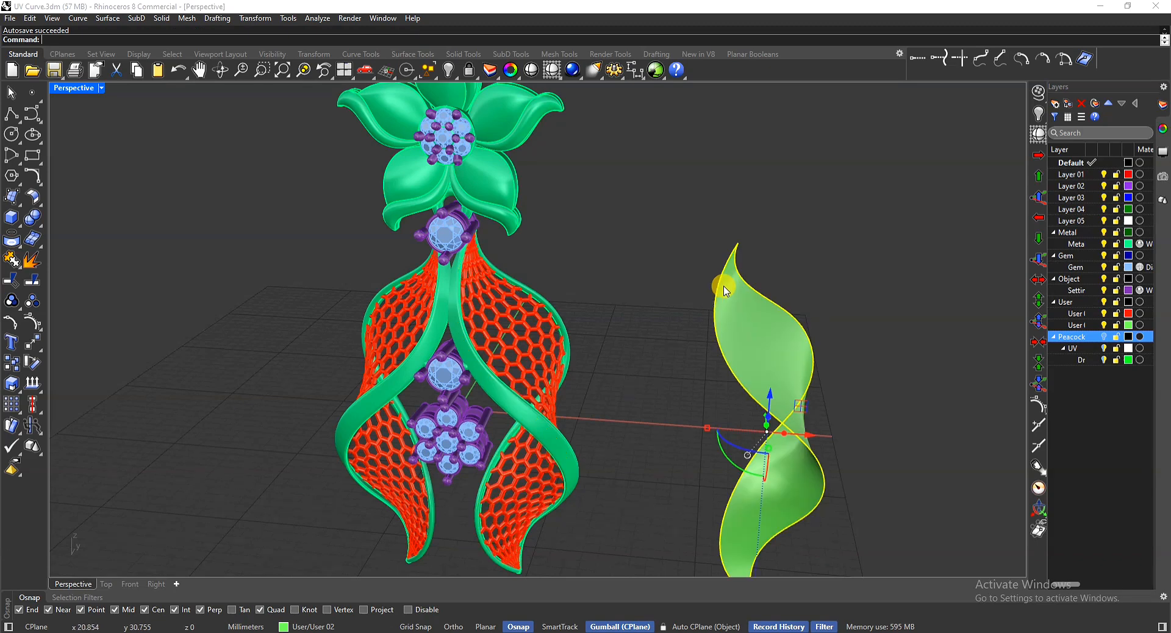
left_click(588, 248)
Step: Create UV curves from the separated twisted surface to get its flat outline on the construction plane
right_click_drag(588, 249, 853, 395)
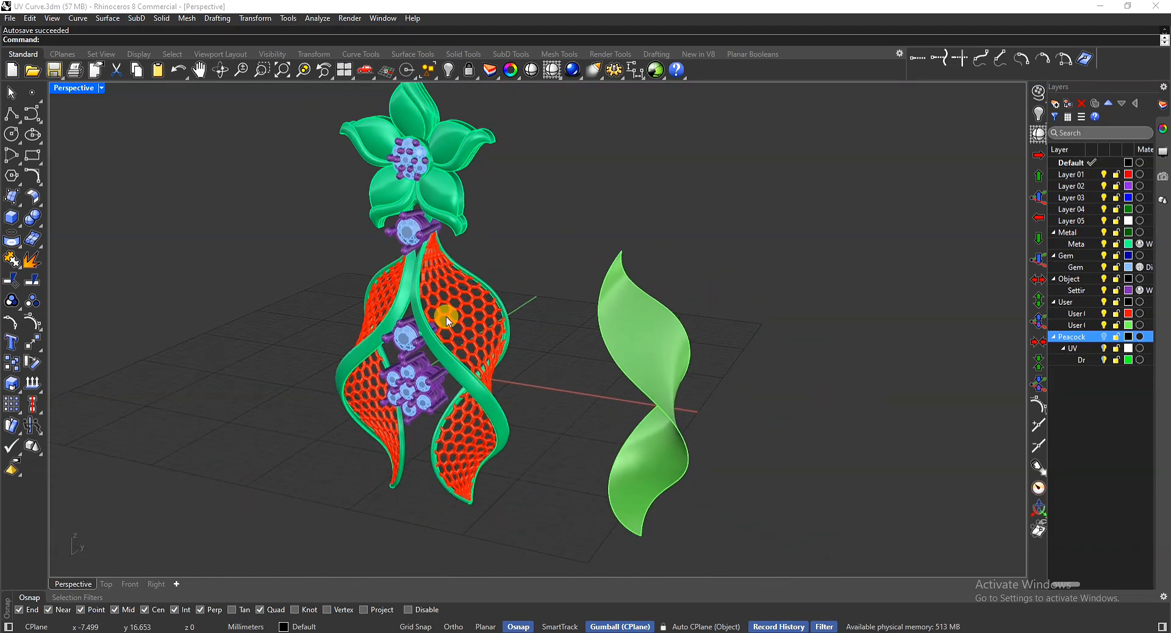
right_click_drag(554, 309, 650, 345)
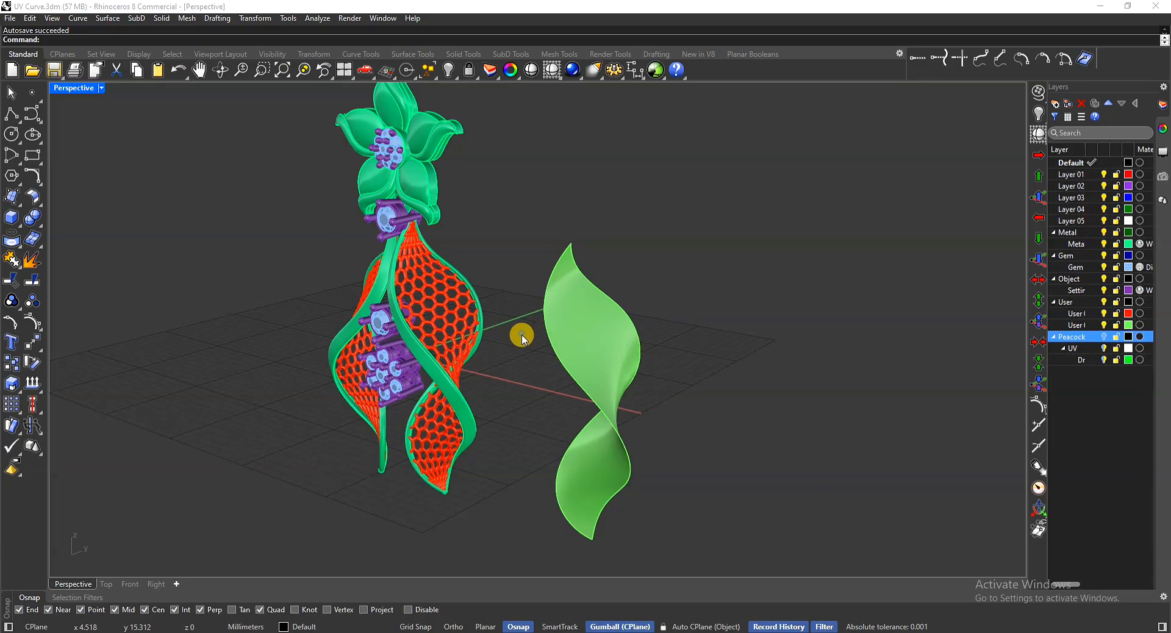
scroll(609, 366, "down", 3)
right_click_drag(669, 392, 654, 342)
scroll(653, 344, "up", 2)
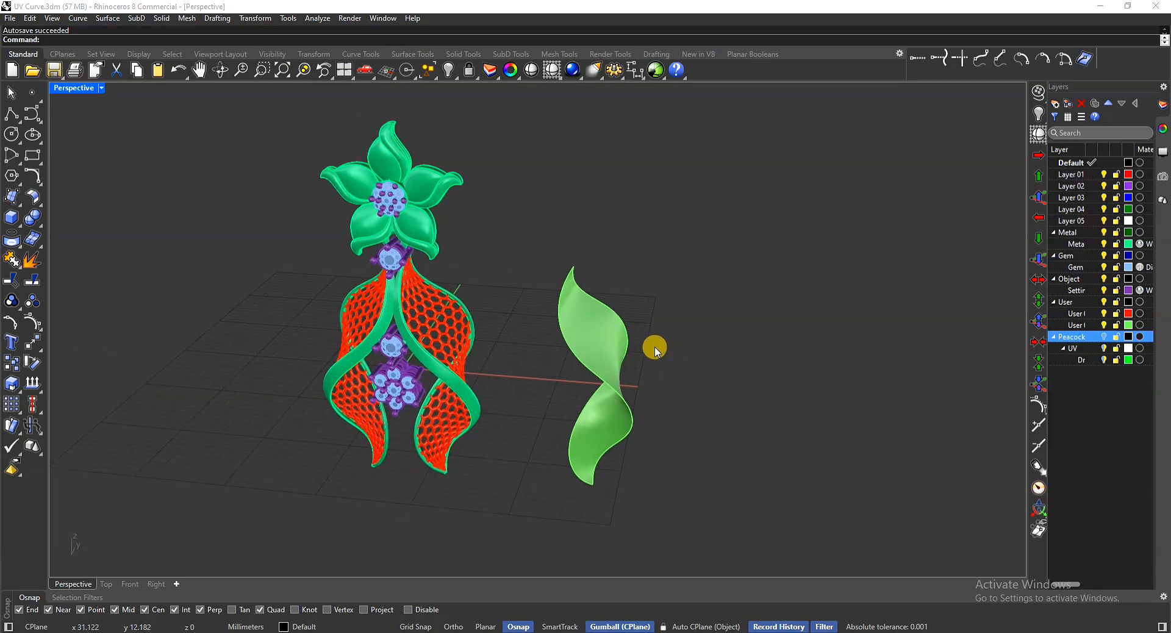
scroll(694, 352, "up", 2)
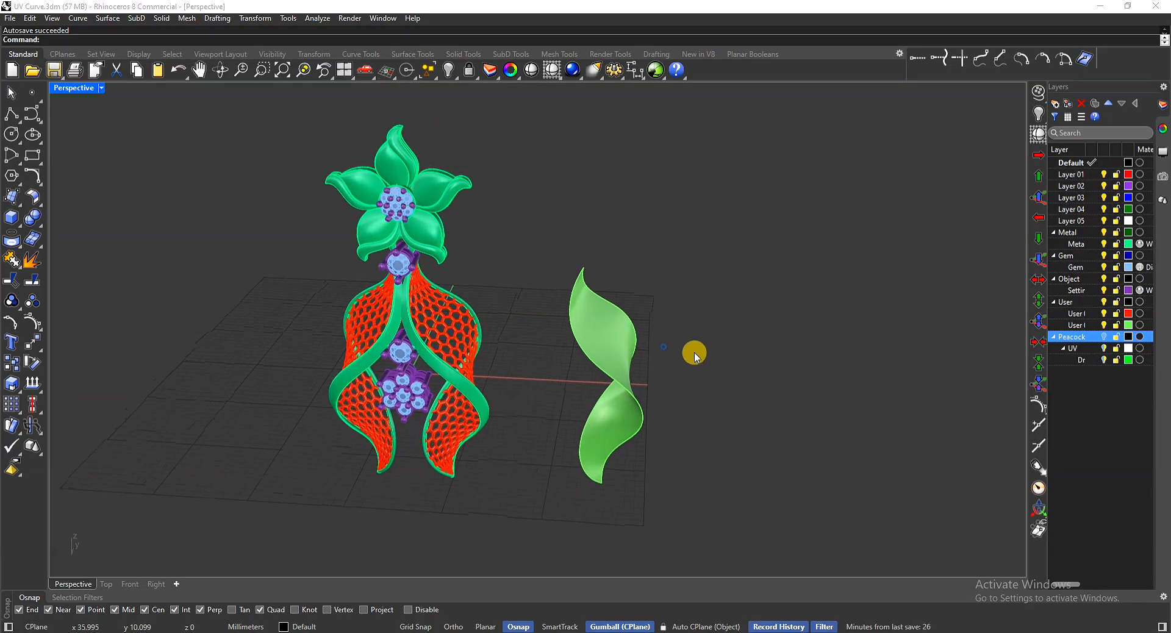
left_click(639, 329)
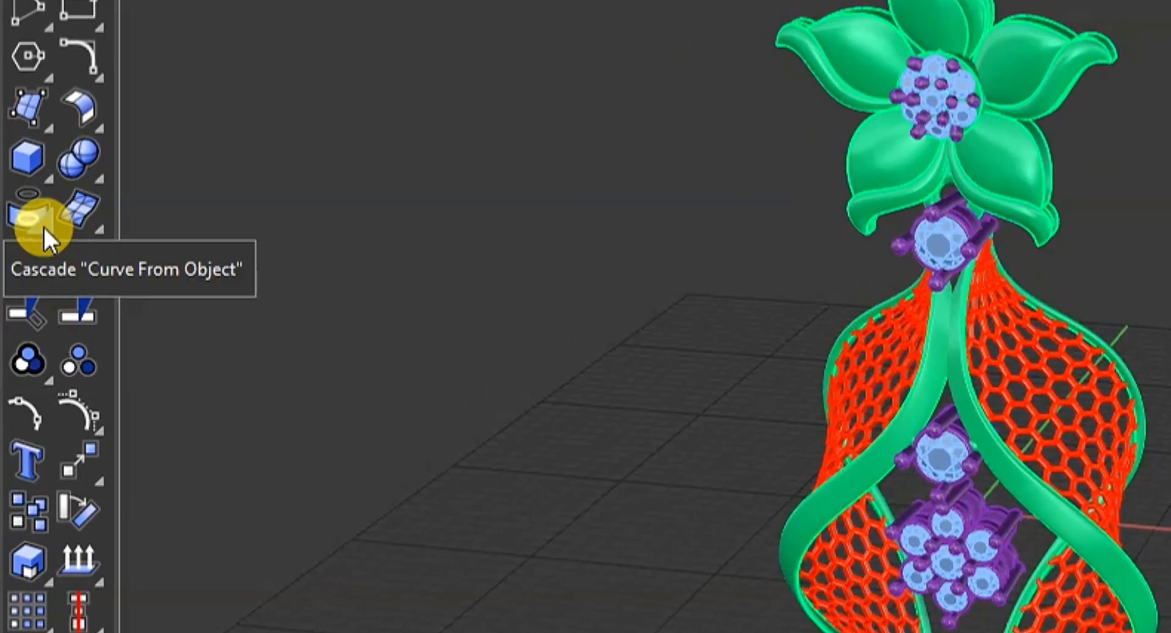
left_click(42, 225)
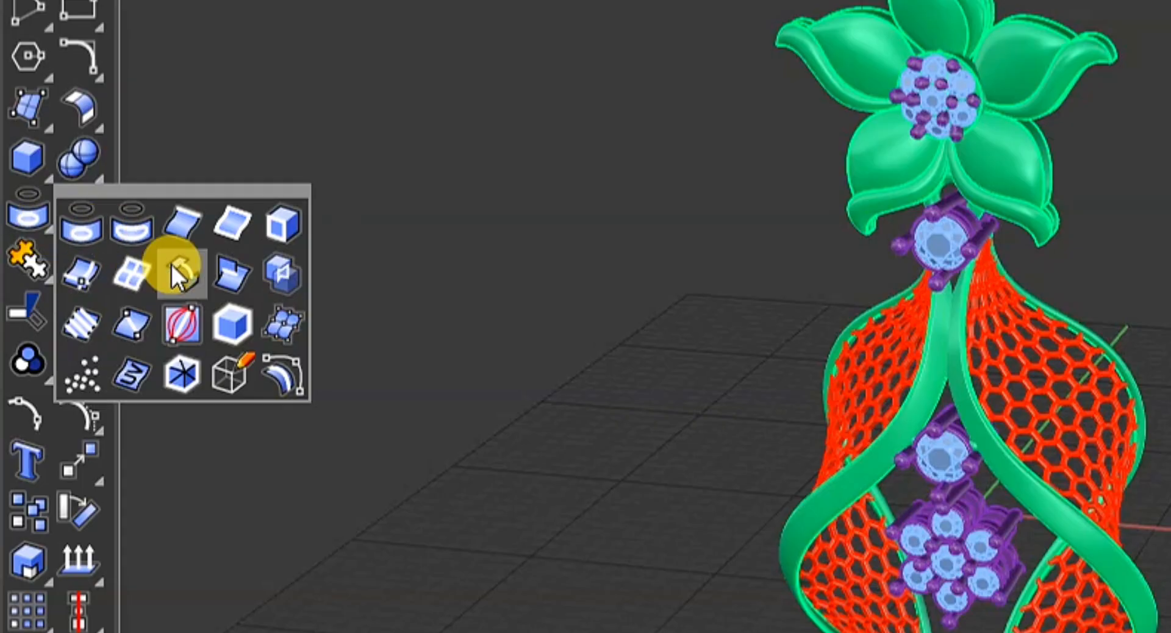
left_click(140, 386)
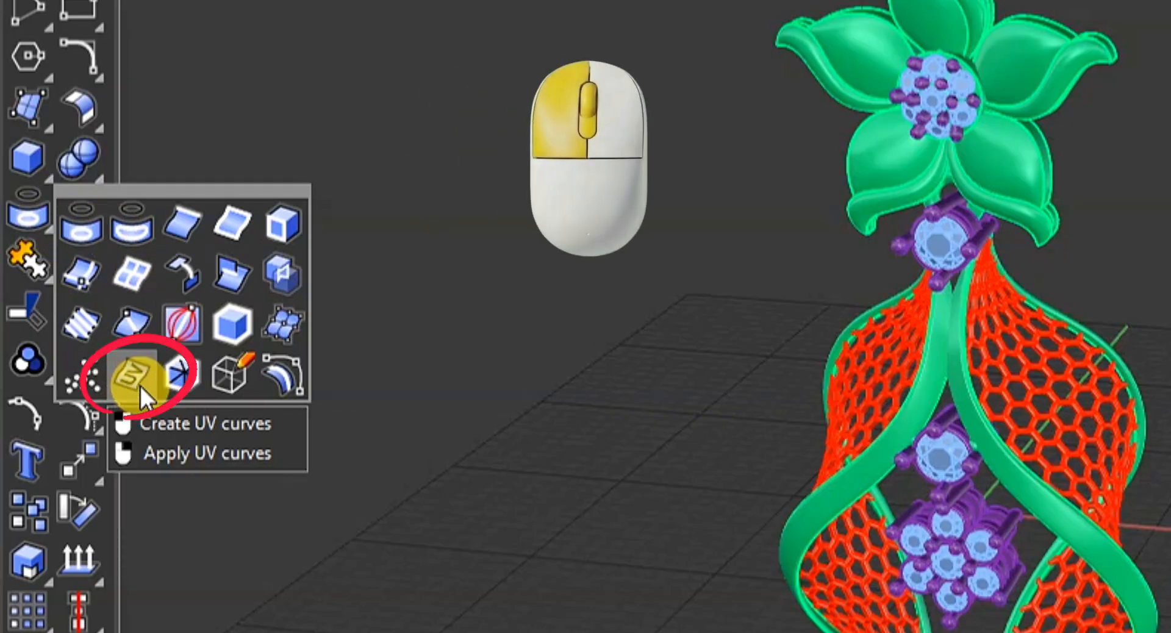
right_click(140, 386)
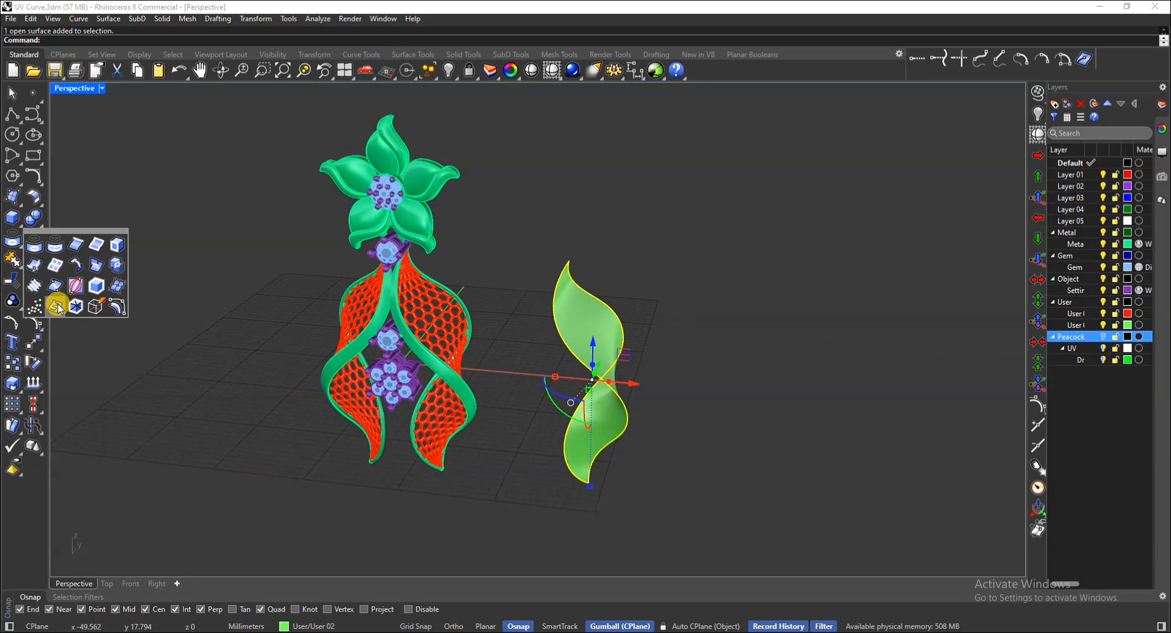
left_click(132, 373)
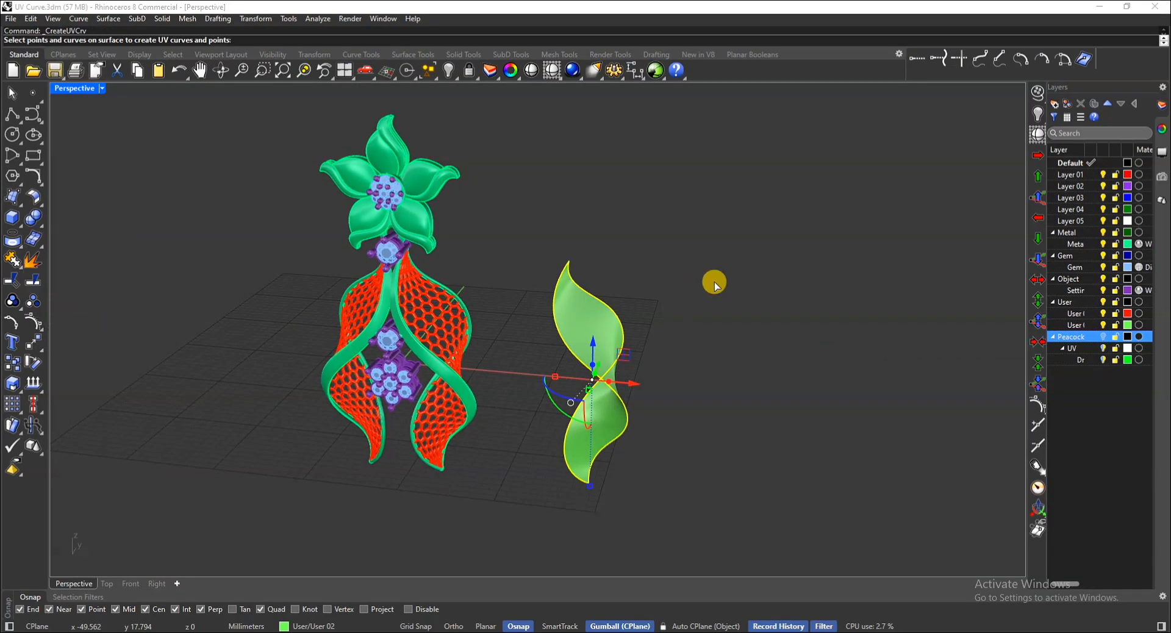
key("Return")
Step: Move the flat UV rectangle across the ground plane, away from the twisted surface, and deselect it
right_click_drag(713, 279, 594, 393)
left_click_drag(584, 392, 653, 327)
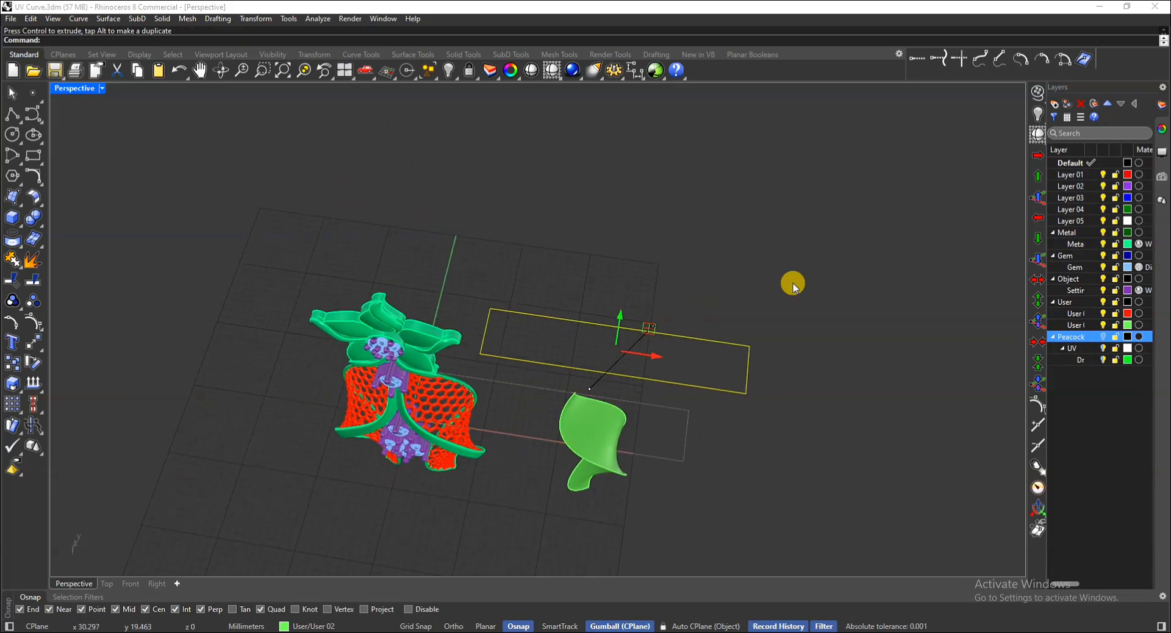
left_click(778, 296)
Step: Compare the flat UV rectangle with the twisted surface from several angles
scroll(698, 320, "up", 3)
scroll(701, 329, "up", 2)
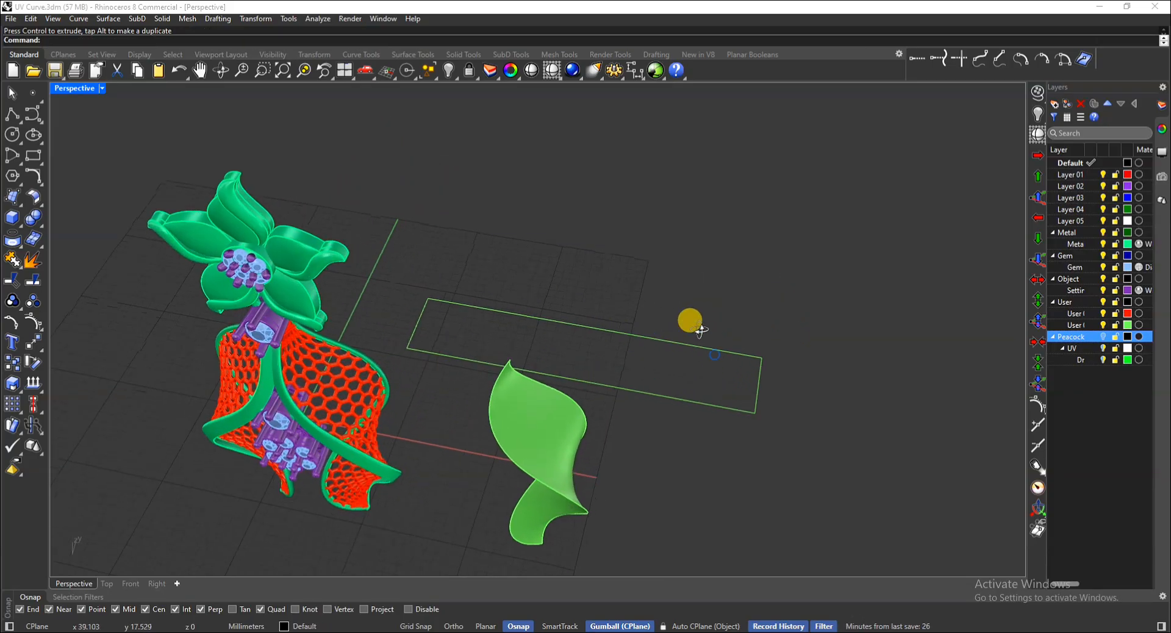
right_click_drag(690, 319, 604, 338)
right_click_drag(753, 393, 529, 350)
right_click_drag(669, 361, 629, 285)
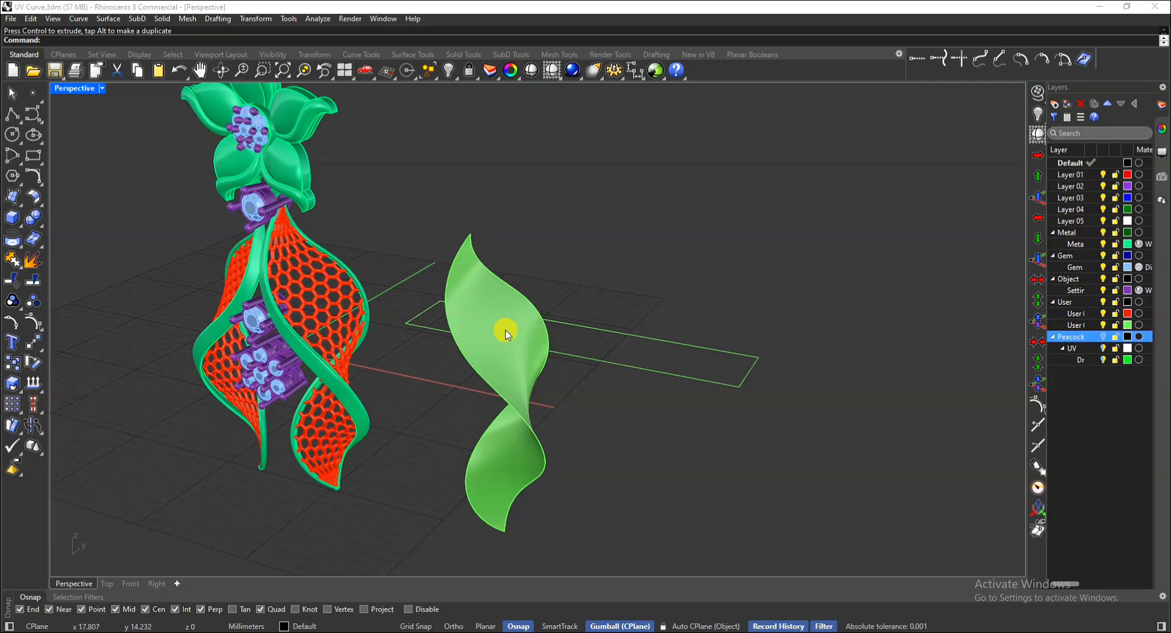
right_click_drag(505, 332, 595, 348)
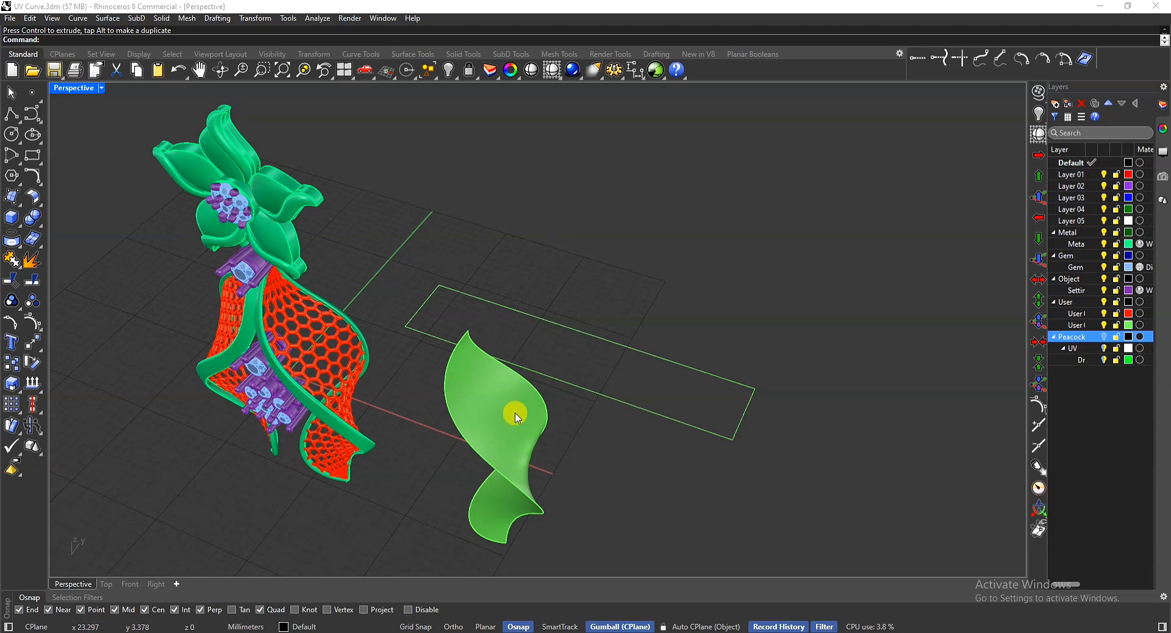
right_click_drag(561, 370, 616, 385)
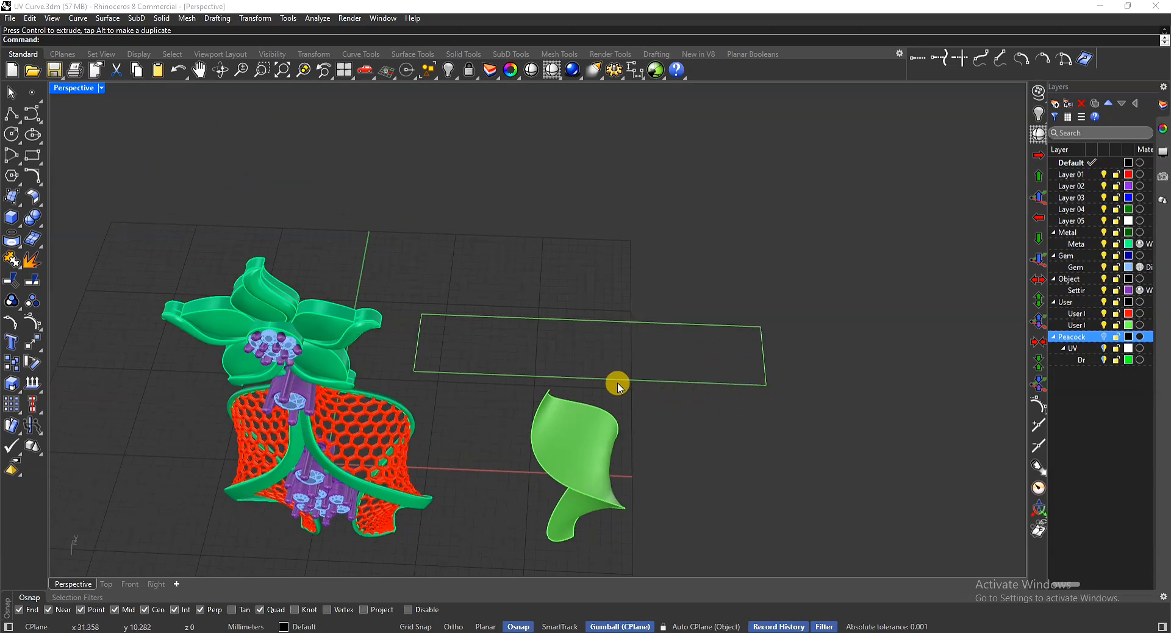
Step: Draw a degree-3 interpolated curve between diagonally opposite corners of the UV rectangle on Layer 05, making that layer current
key("Return")
left_click(414, 370)
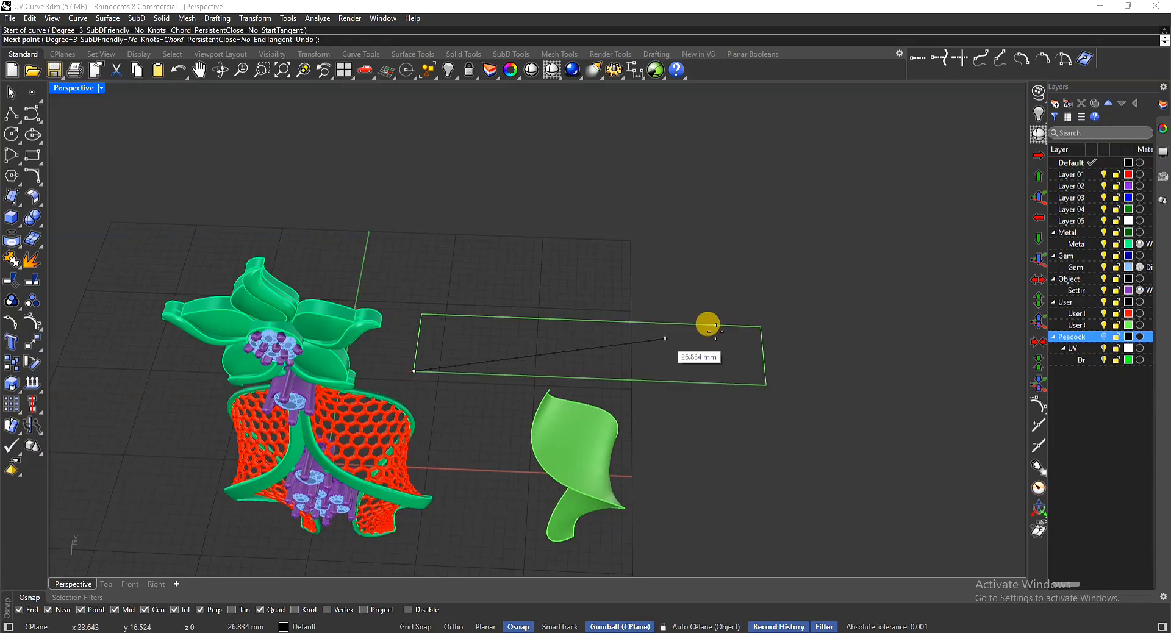
left_click(758, 327)
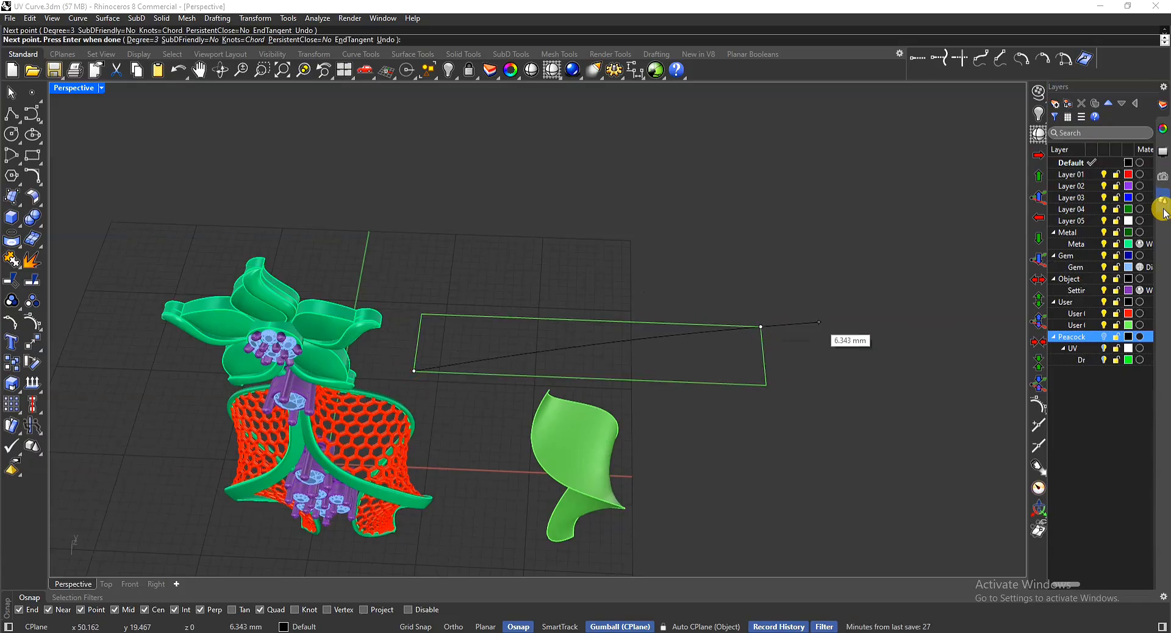
left_click(1092, 220)
key("Return")
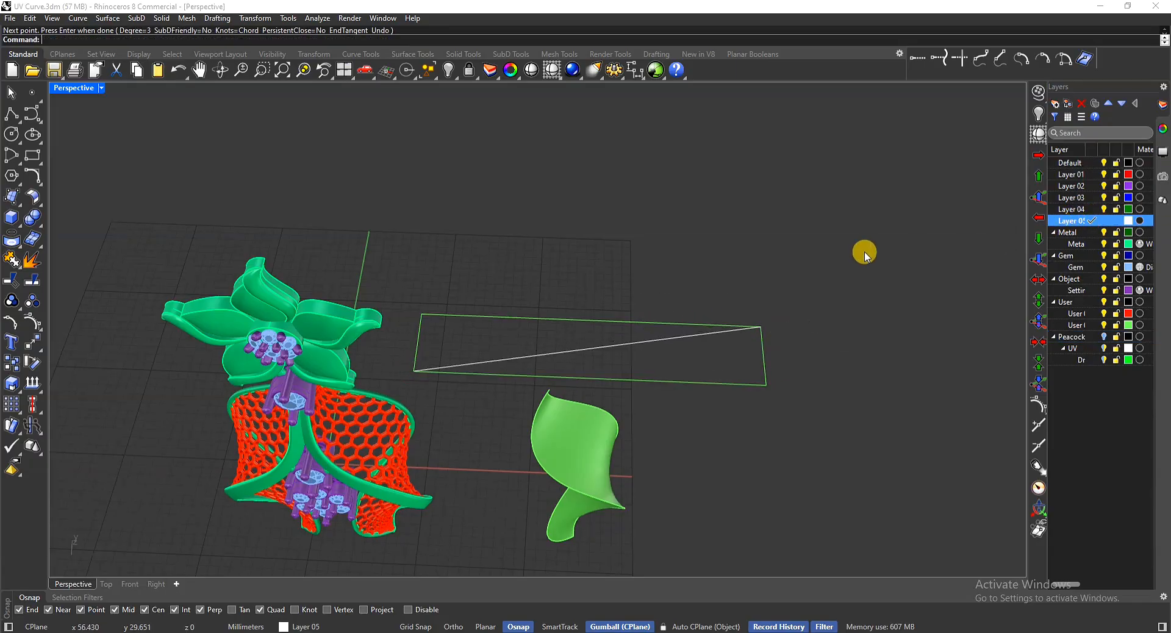
Step: Apply the UV rectangle and its diagonal curve onto the twisted green surface with Apply UV curves
right_click_drag(843, 283, 768, 269)
left_click_drag(768, 271, 698, 443)
right_click_drag(699, 443, 697, 381)
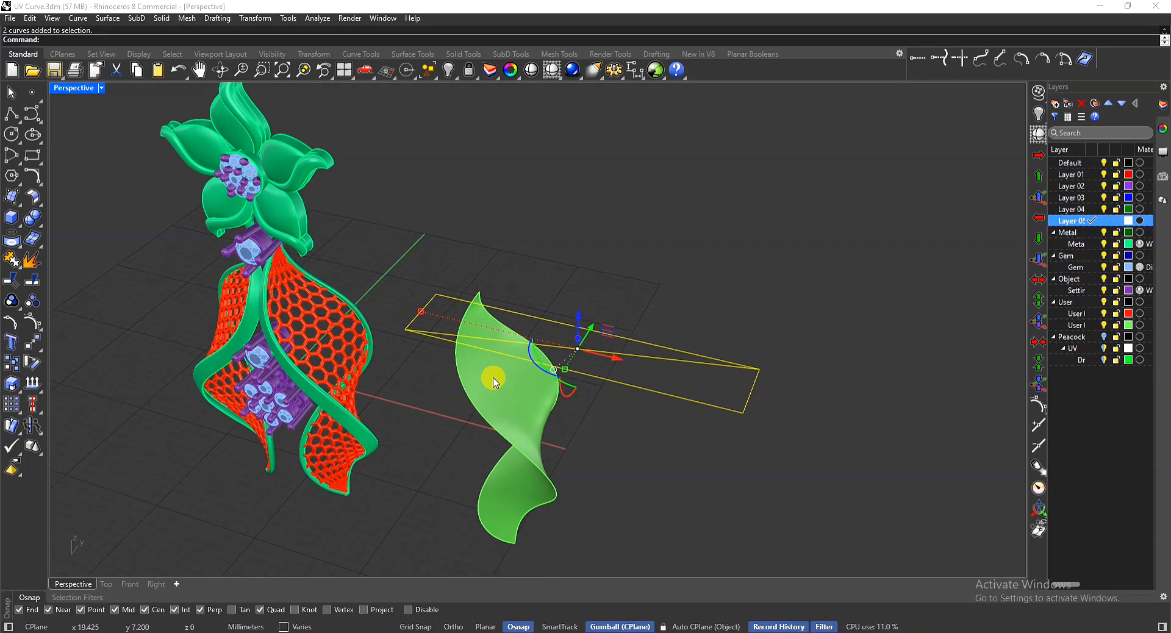
left_click(683, 314)
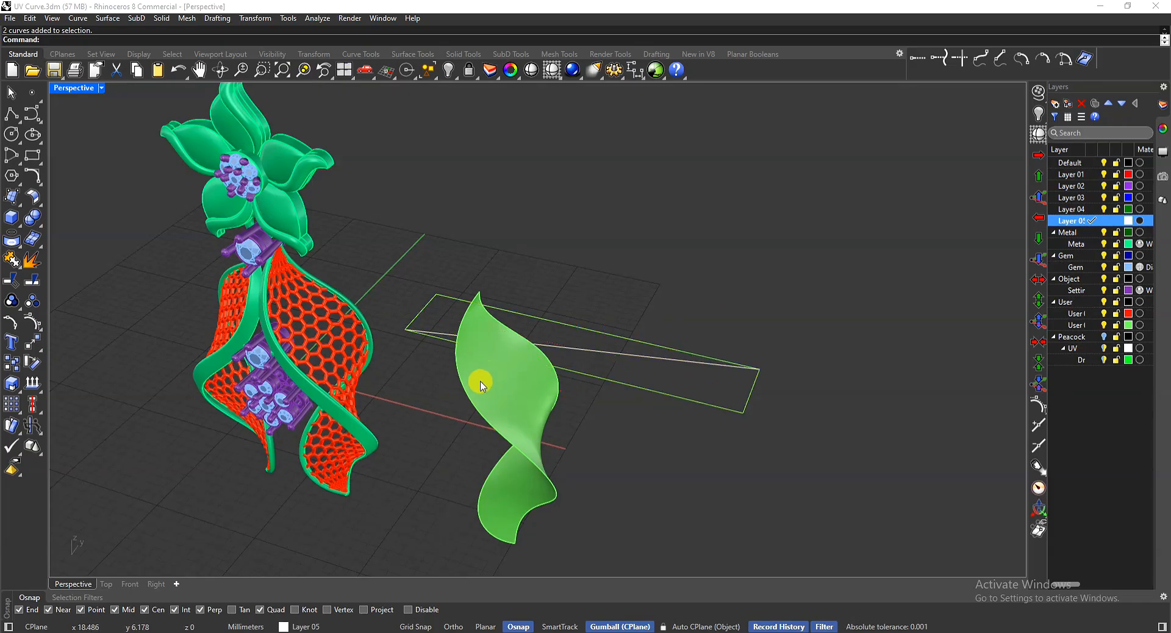
left_click_drag(701, 341, 659, 434)
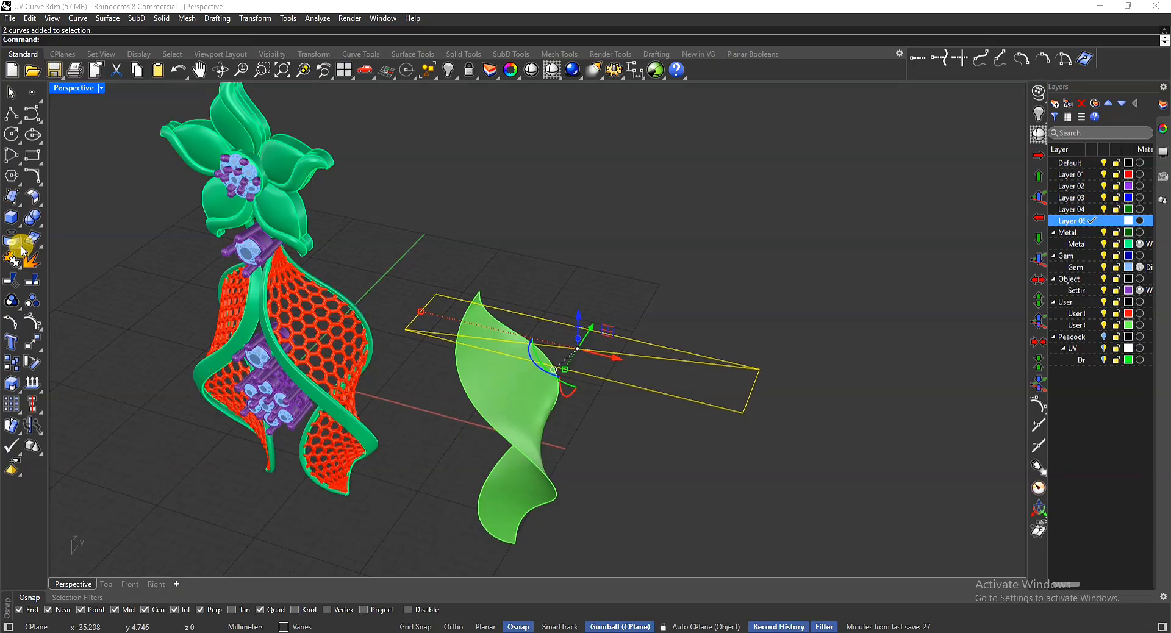
left_click(22, 250)
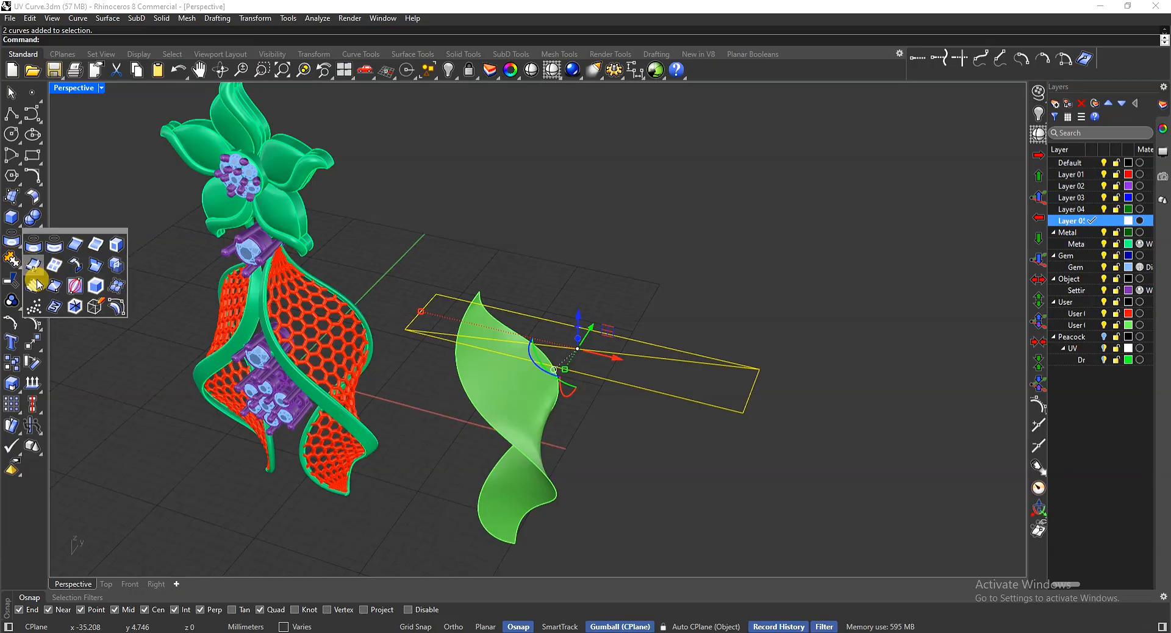
right_click(56, 311)
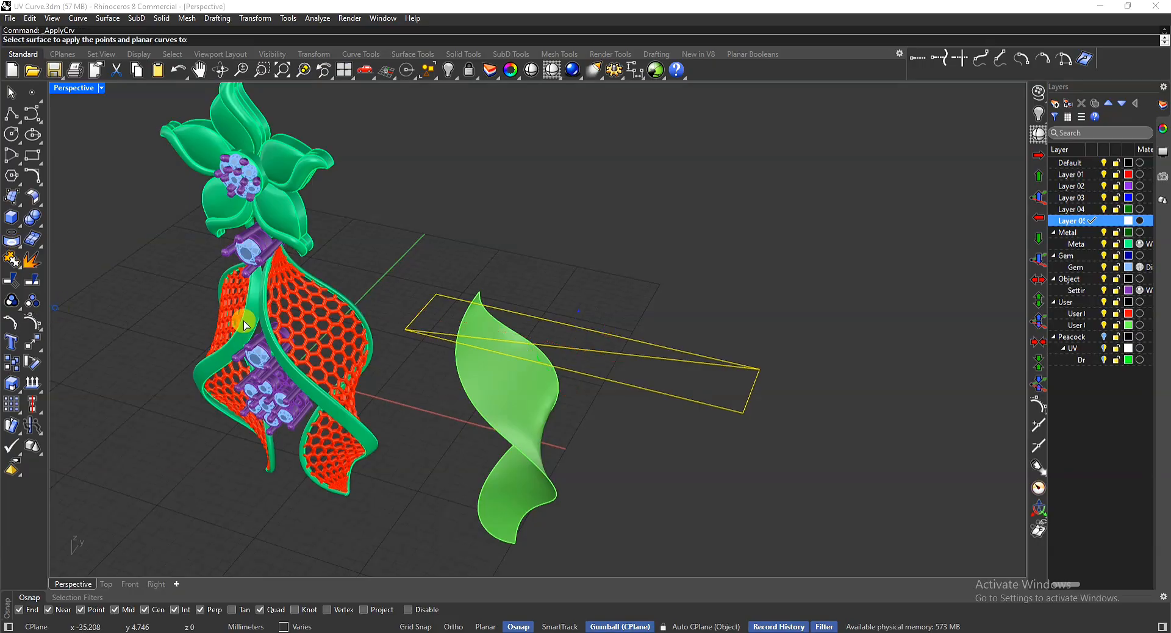
right_click_drag(680, 347, 587, 366)
left_click(463, 378)
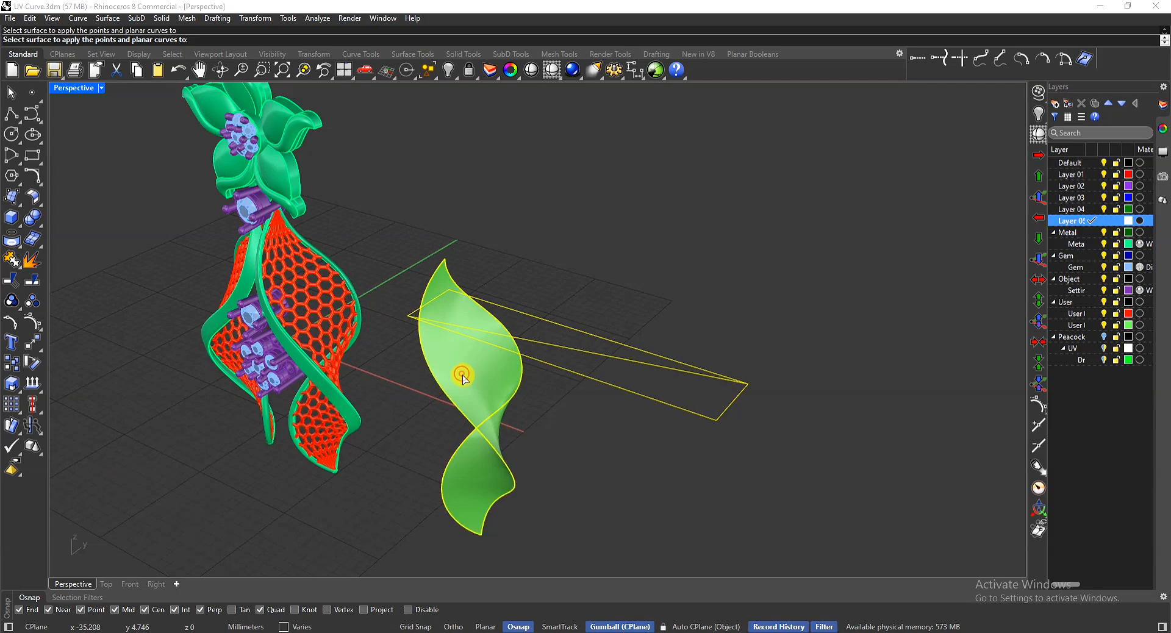
left_click(707, 234)
Step: Examine how the diagonal runs along the twisted surface and how its ends match the corners of the flat rectangle
right_click_drag(650, 230, 541, 328)
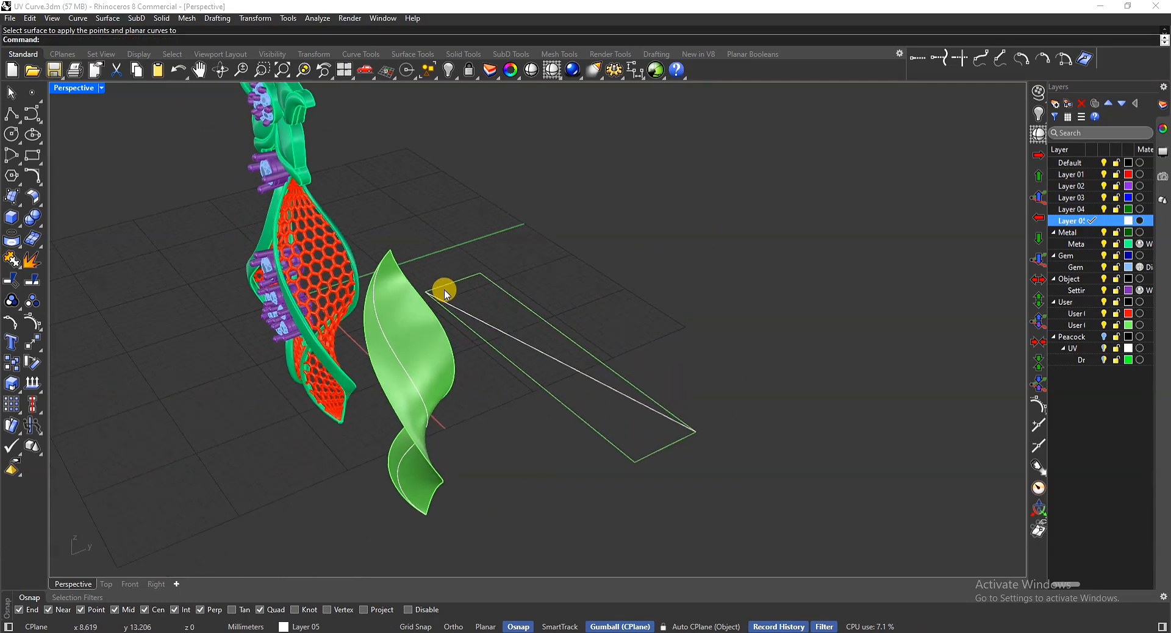
right_click_drag(729, 439, 353, 261)
scroll(380, 208, "up", 3)
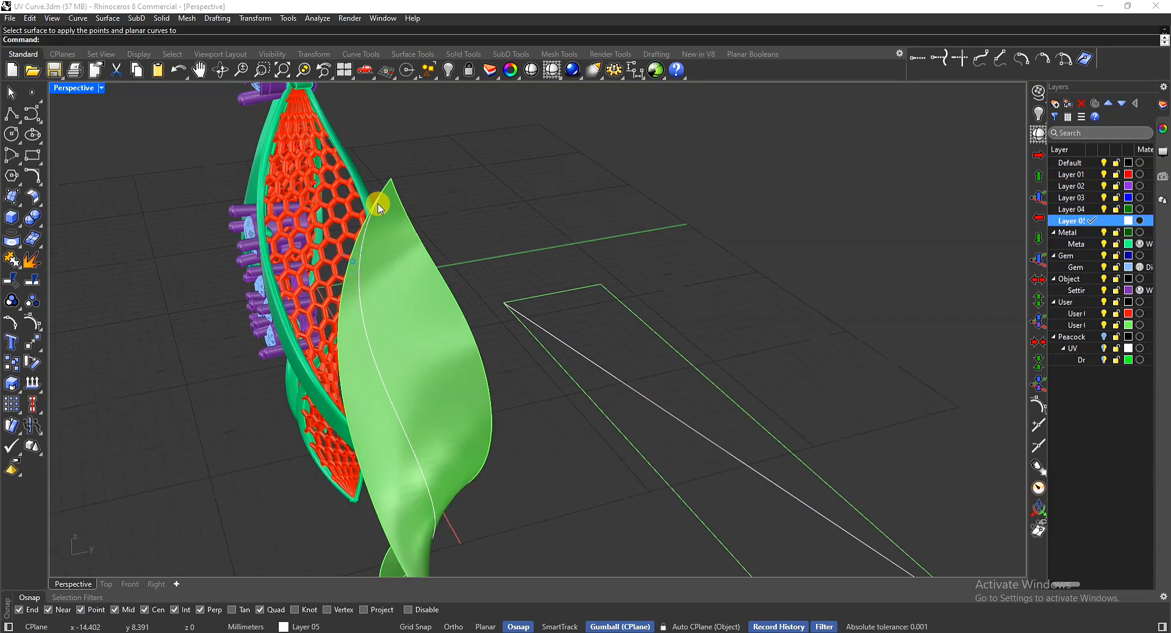
scroll(368, 297, "down", 4)
right_click_drag(405, 353, 695, 445)
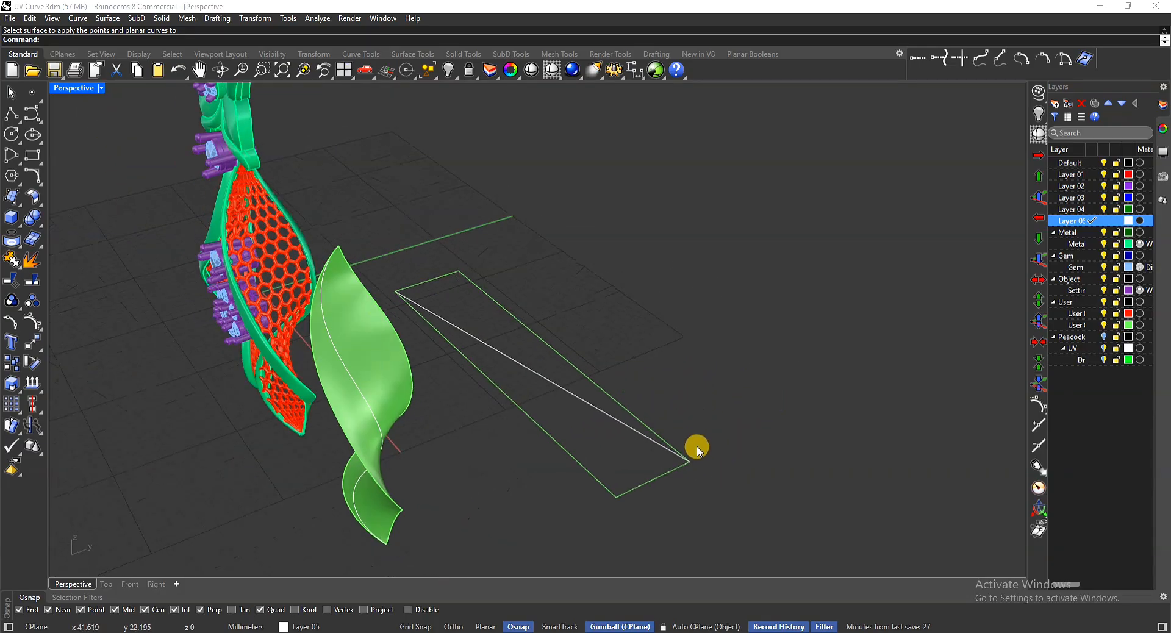
scroll(652, 466, "up", 3)
right_click_drag(206, 187, 436, 194)
scroll(410, 244, "down", 2)
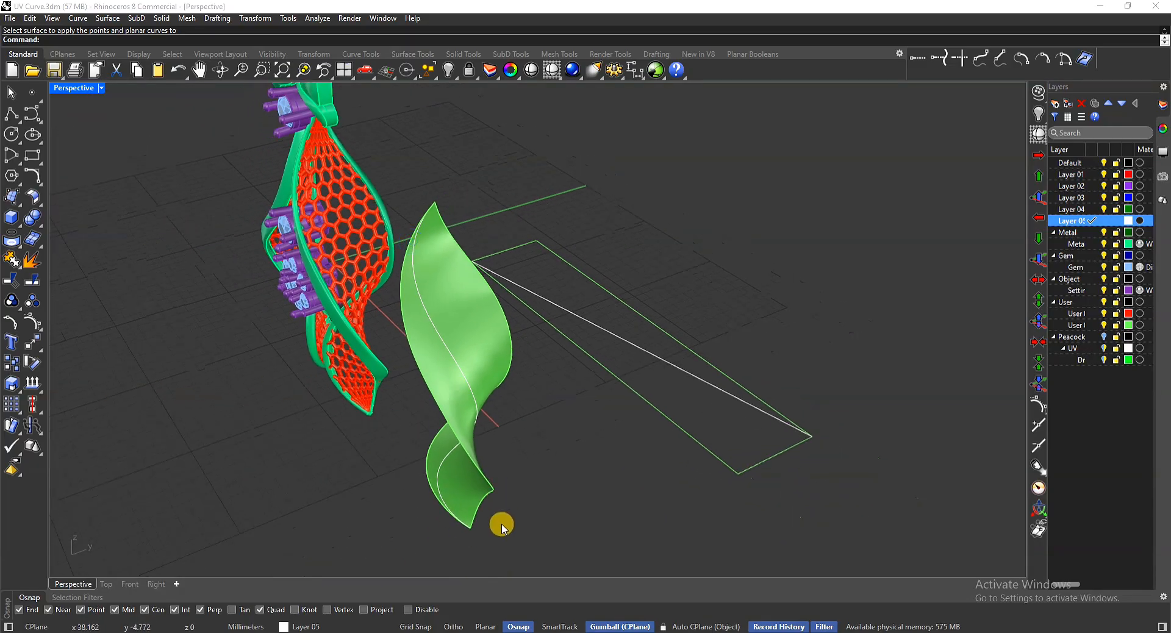
right_click_drag(640, 396, 560, 358)
right_click_drag(695, 322, 631, 298)
Step: Turn on the control points of the twisted green surface
left_click(402, 307)
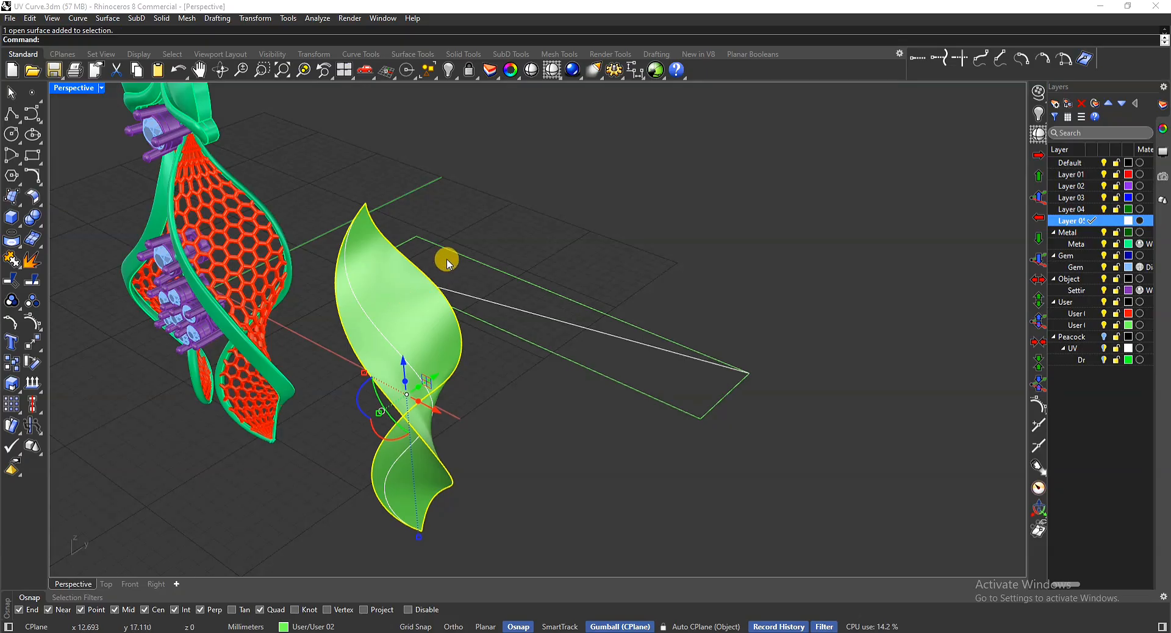
key("F10")
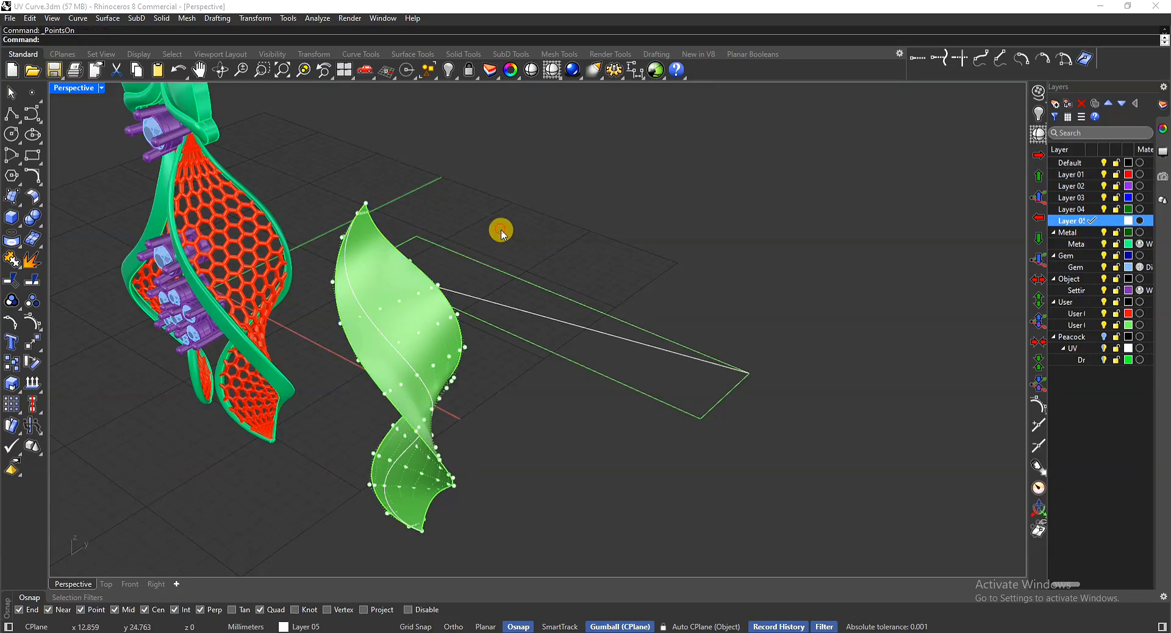
right_click_drag(487, 256, 706, 422)
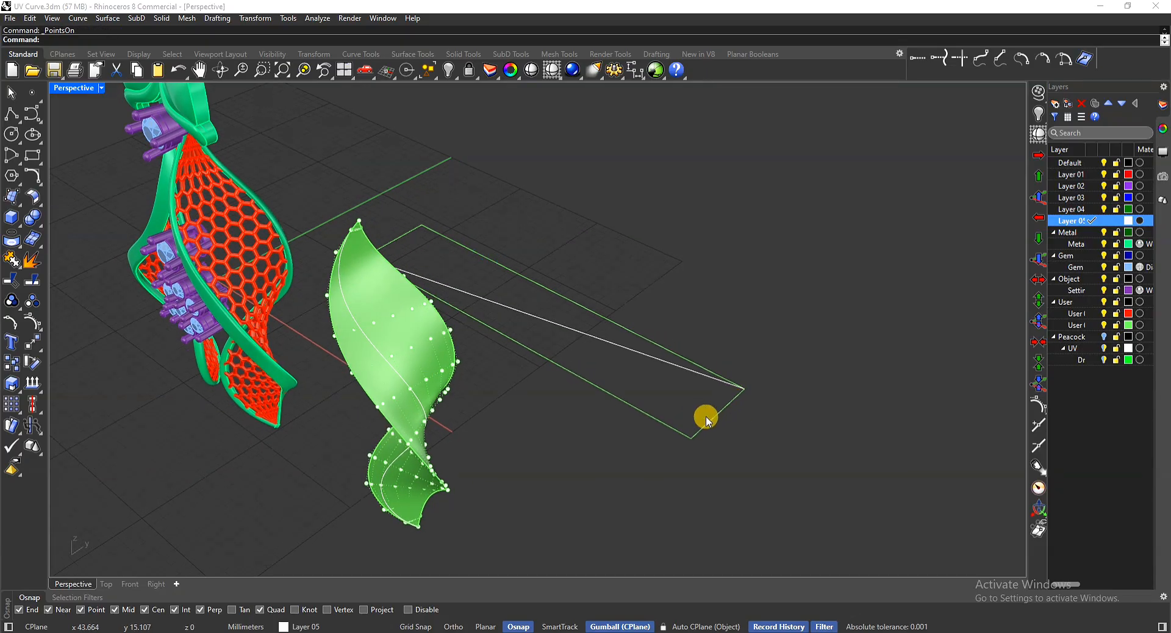
Step: Turn off the surface's control points and delete the diagonal curve inside the flat UV rectangle
scroll(706, 419, "up", 5)
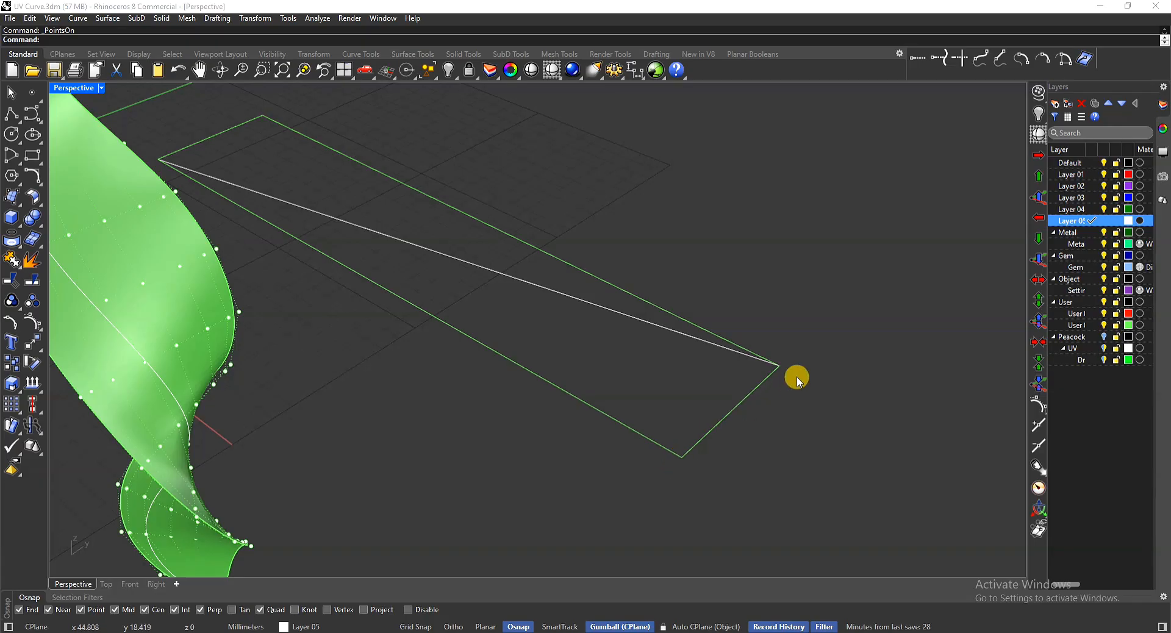
scroll(690, 348, "down", 2)
key("Escape")
left_click_drag(521, 264, 498, 284)
key("Delete")
scroll(716, 314, "down", 2)
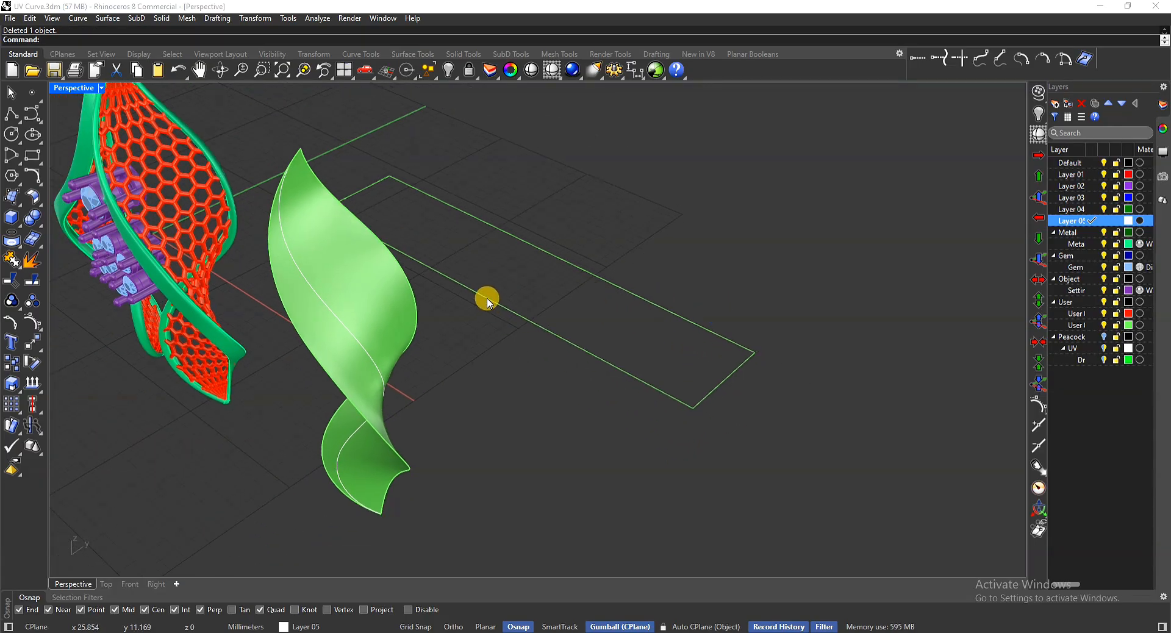
Step: Delete the curves applied to the twisted surface and the green flat rectangle, and show the hidden hexagon pattern with Show Selected
right_click_drag(543, 235, 506, 250)
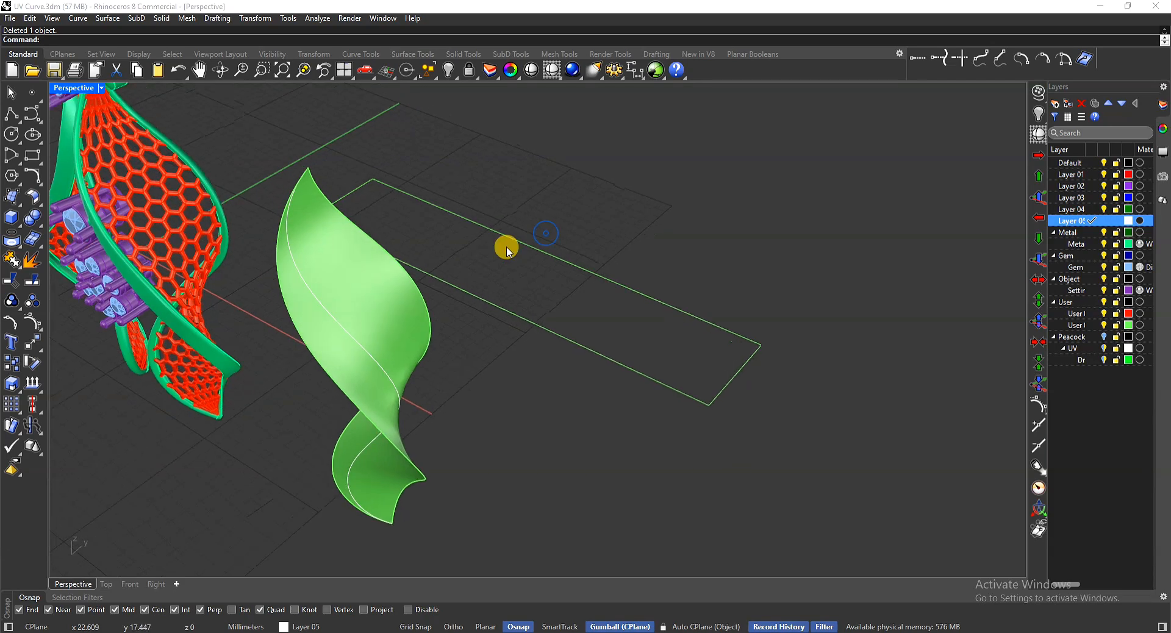
right_click_drag(172, 219, 389, 294, "shift")
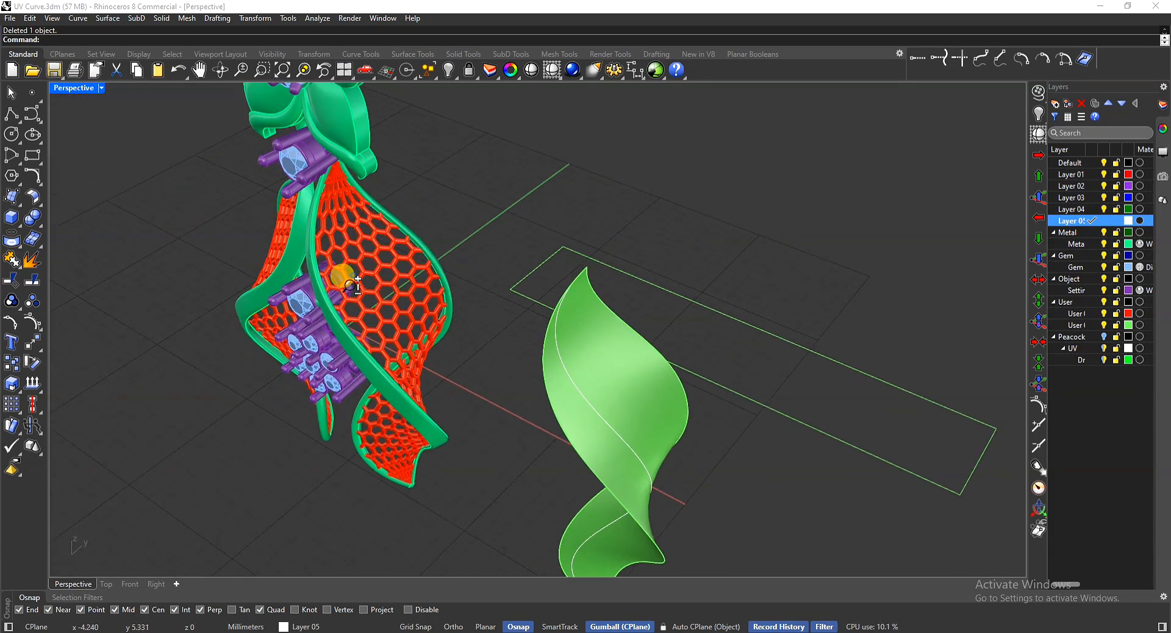
scroll(353, 285, "down", 2)
left_click(599, 406)
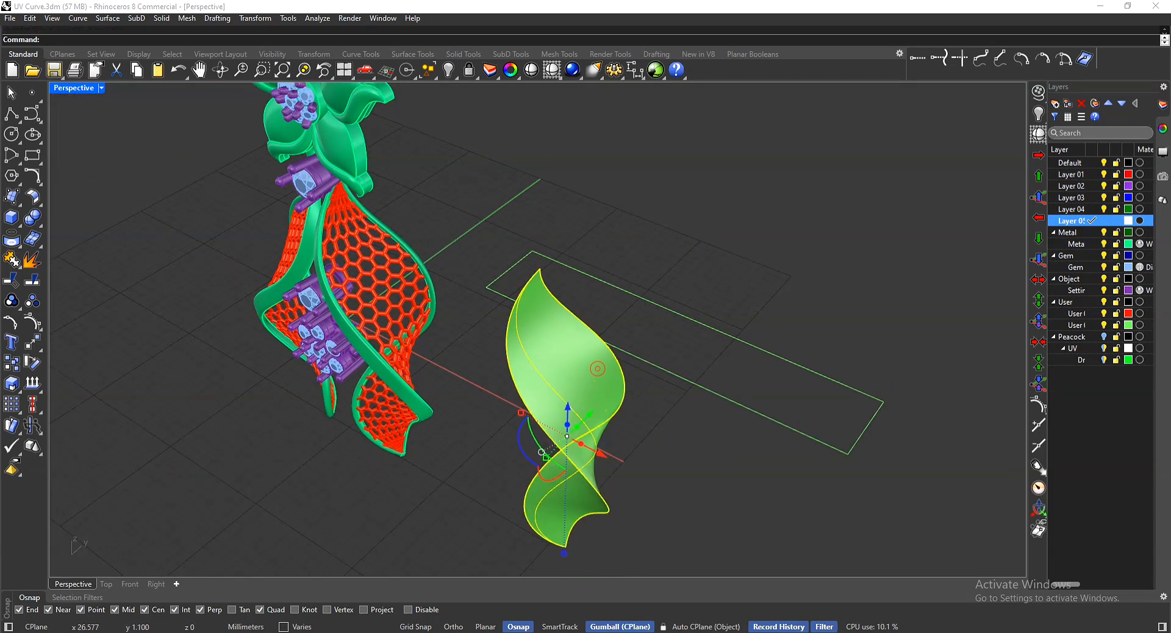
left_click_drag(820, 313, 755, 429)
key("Delete")
right_click_drag(626, 407, 734, 391)
key("ctrl+shift+h")
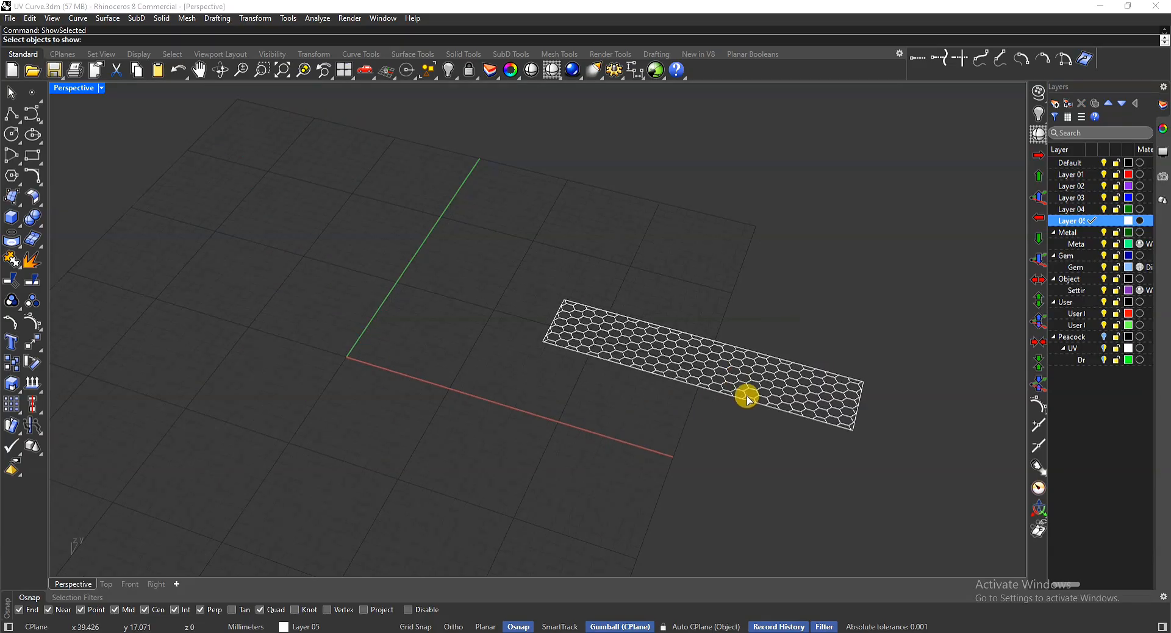
Step: Delete the hexagon pattern inside the flat rectangle and undo the deletion
key("Delete")
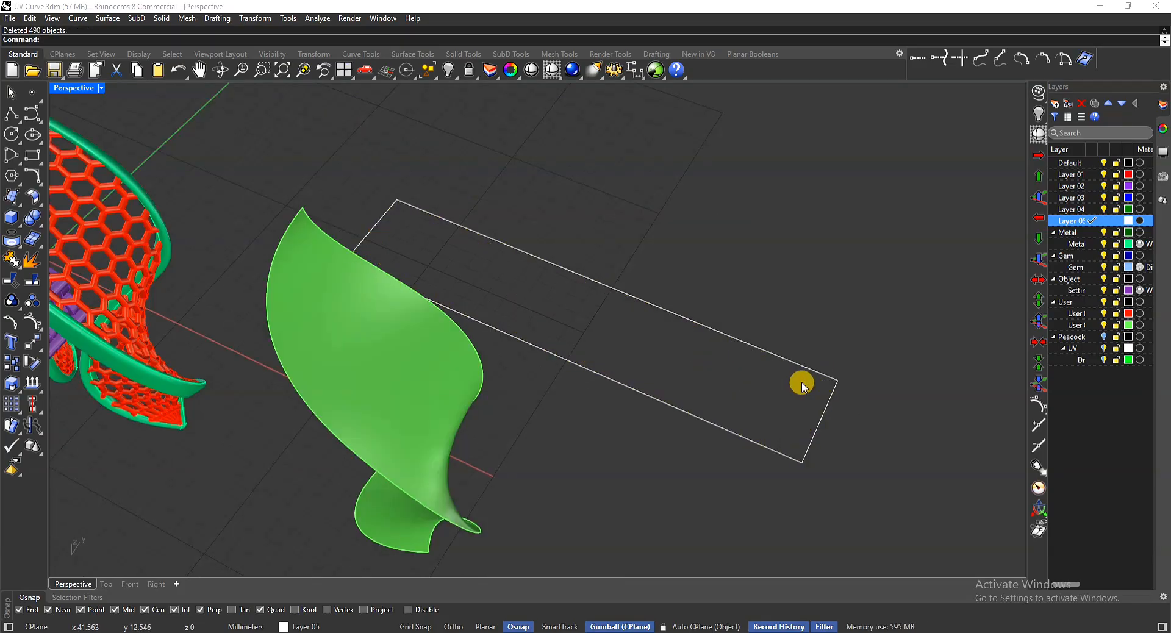
key("ctrl+z")
key("Escape")
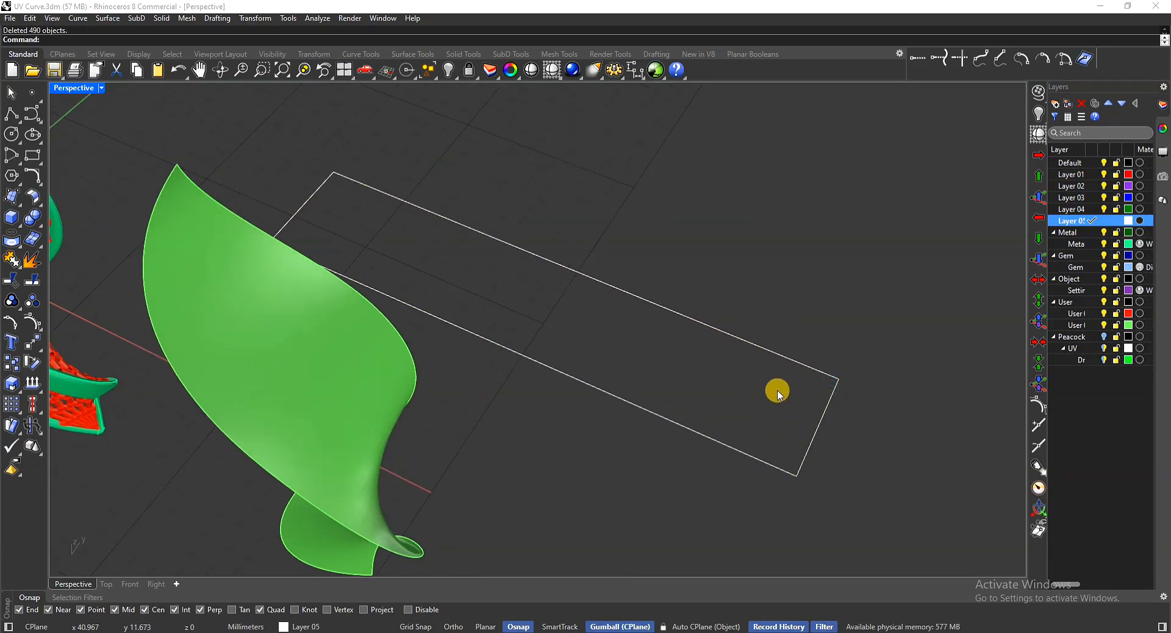
key("ctrl+z")
key("Escape")
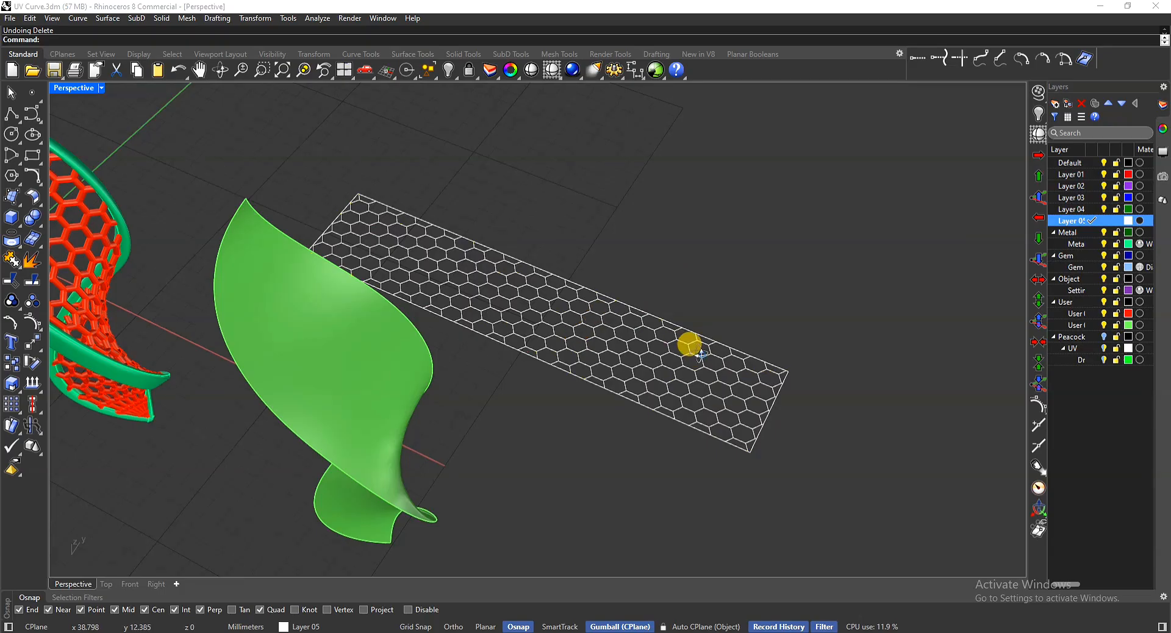
Step: Apply the flat hexagon pattern and its bounding rectangle onto the twisted green surface with Apply UV curves
right_click_drag(687, 343, 665, 308)
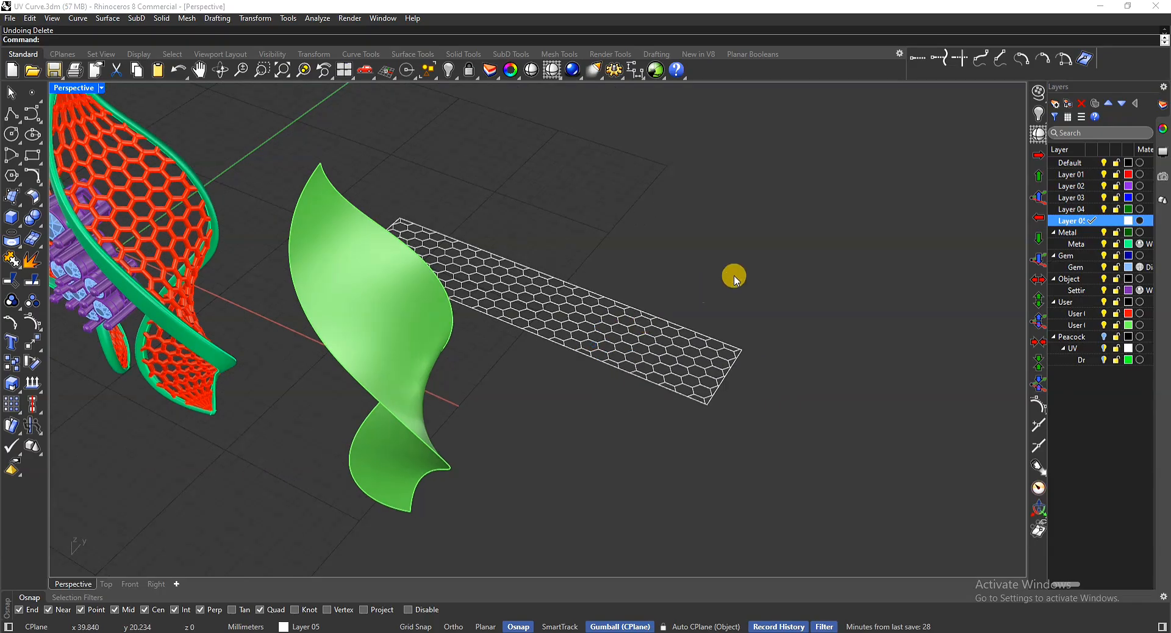
left_click_drag(734, 274, 613, 423)
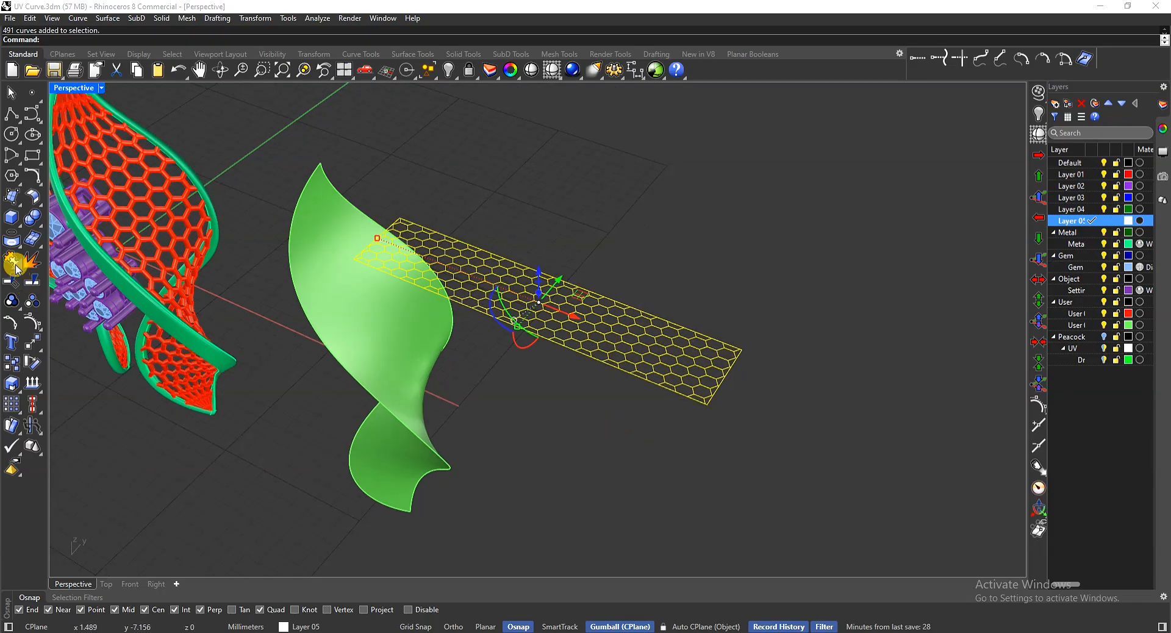
left_click(22, 246)
left_click(69, 303)
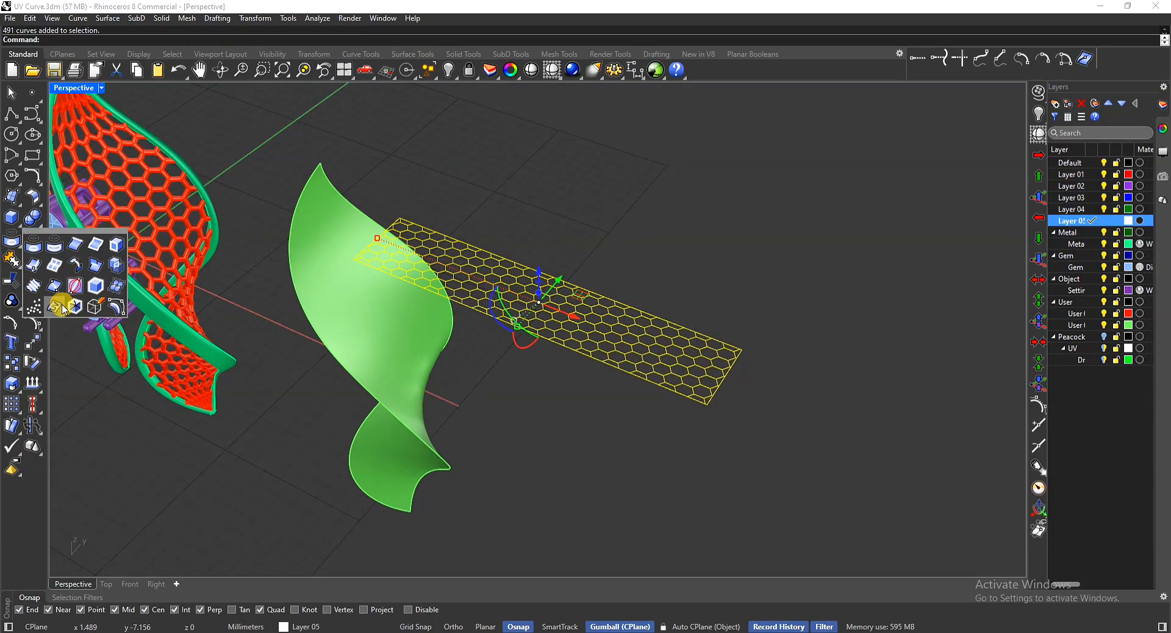
left_click(351, 309)
scroll(711, 353, "down", 4)
right_click_drag(701, 349, 519, 259)
scroll(462, 190, "up", 7)
left_click(592, 189)
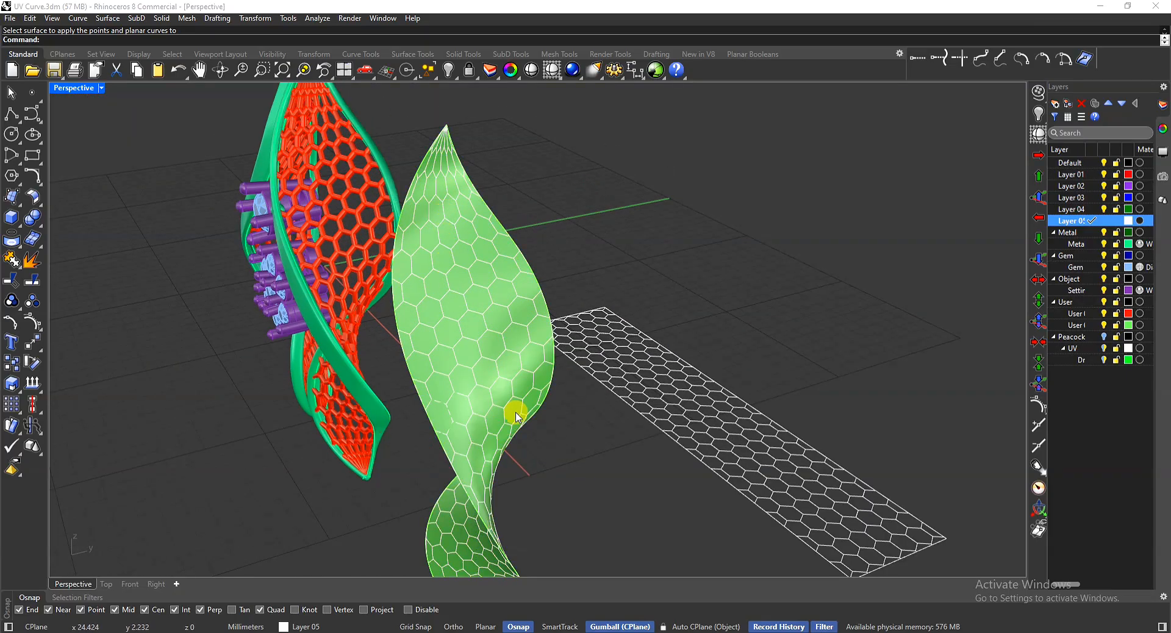
Step: Turn on the control points of the twisted green surface and set the viewport to wireframe display
scroll(517, 366, "down", 4)
right_click_drag(517, 350, 652, 436)
scroll(581, 341, "up", 5)
right_click_drag(819, 498, 746, 433, "shift")
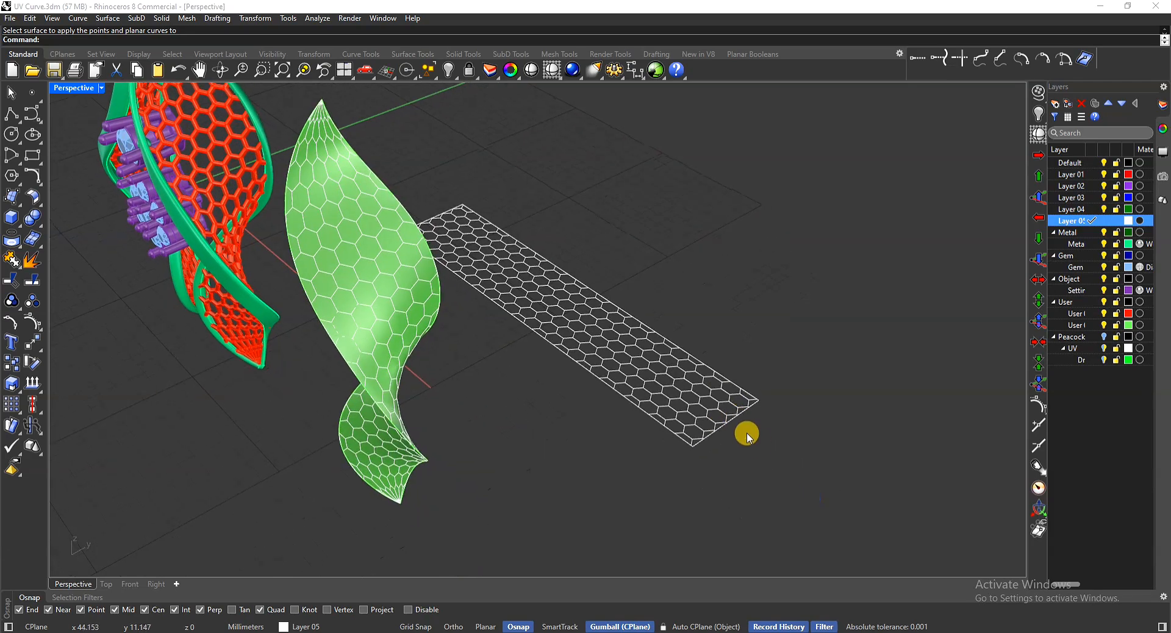
right_click_drag(544, 381, 534, 417, "shift")
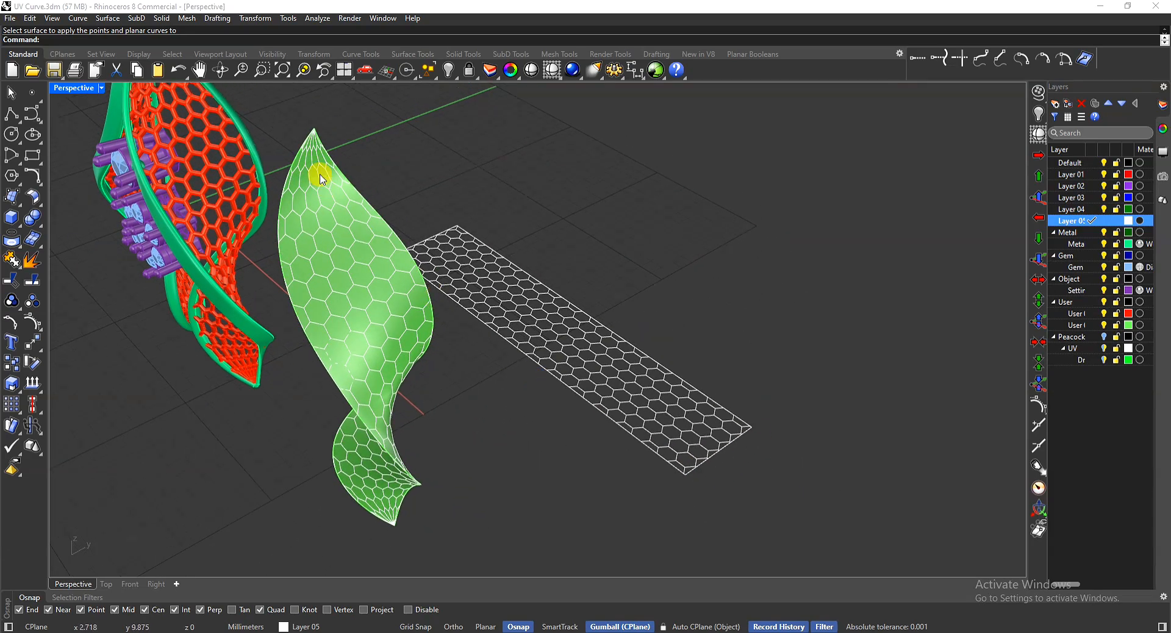
scroll(311, 165, "up", 3)
left_click(300, 183)
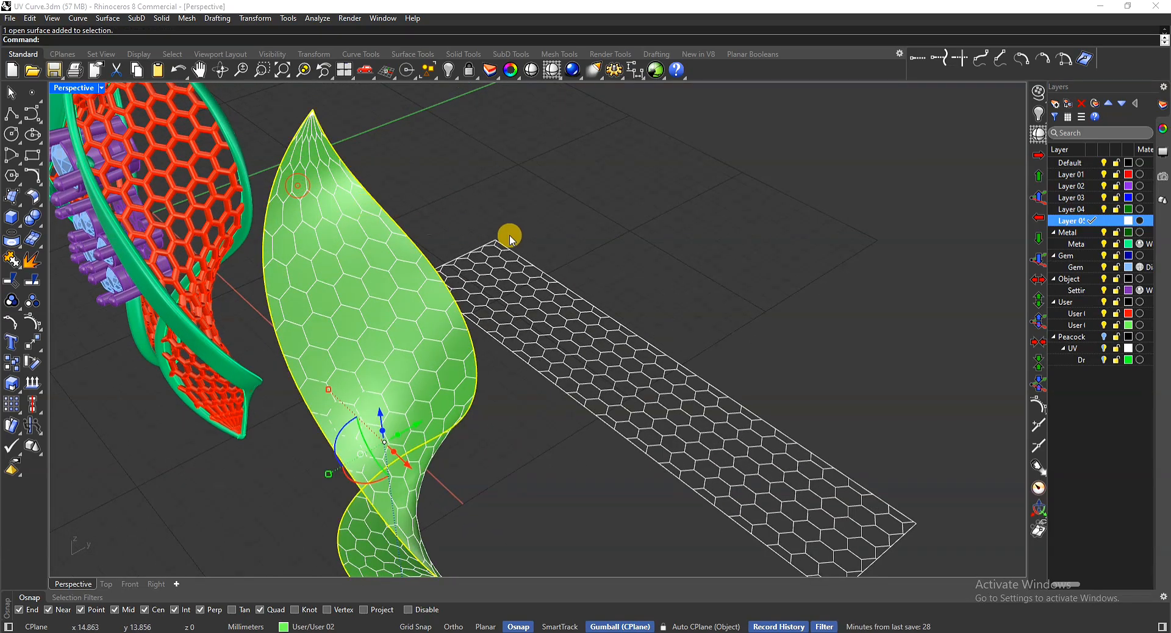
scroll(512, 235, "up", 3)
key("F10")
mouse_move(540, 259)
right_mouse_down()
mouse_move(515, 218)
mouse_move(397, 178)
mouse_move(400, 228)
mouse_move(426, 259)
mouse_move(413, 199)
mouse_move(436, 218)
mouse_move(459, 285)
right_mouse_up()
key("ctrl+alt+w")
Step: Delete the hexagon curves on the twisted surface to inspect its control-point rows, and restore the curves in Shaded display
left_click(400, 228)
key("Delete")
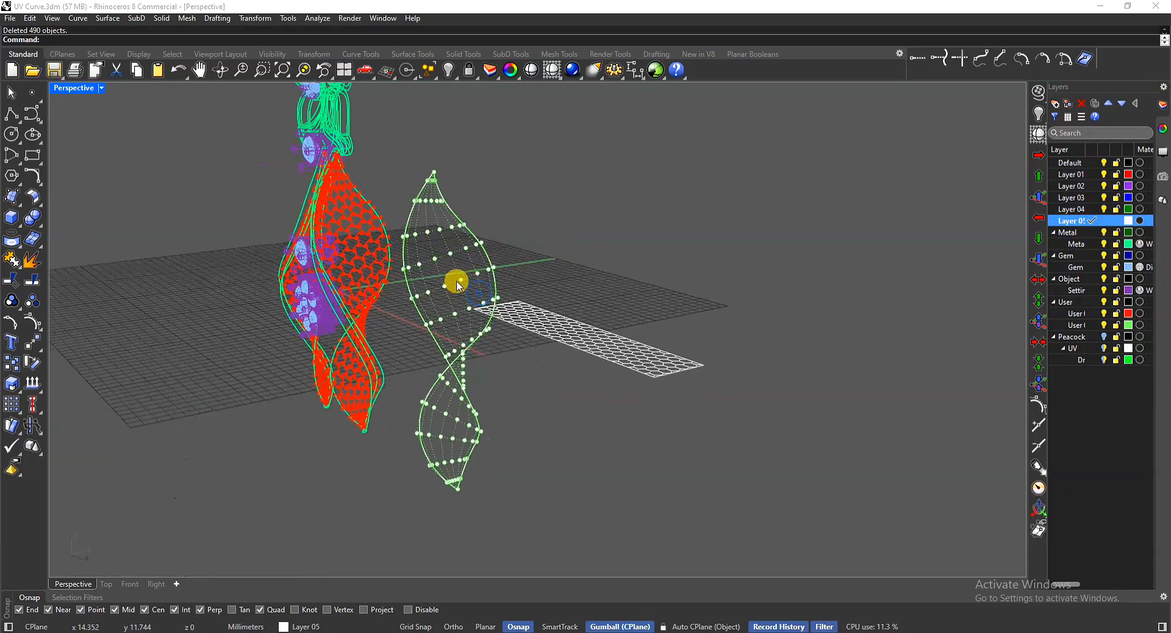
mouse_move(451, 500)
right_mouse_down()
mouse_move(468, 445)
mouse_move(439, 439)
mouse_move(456, 522)
right_mouse_up()
right_click_drag(459, 478, 661, 350)
key("ctrl+z")
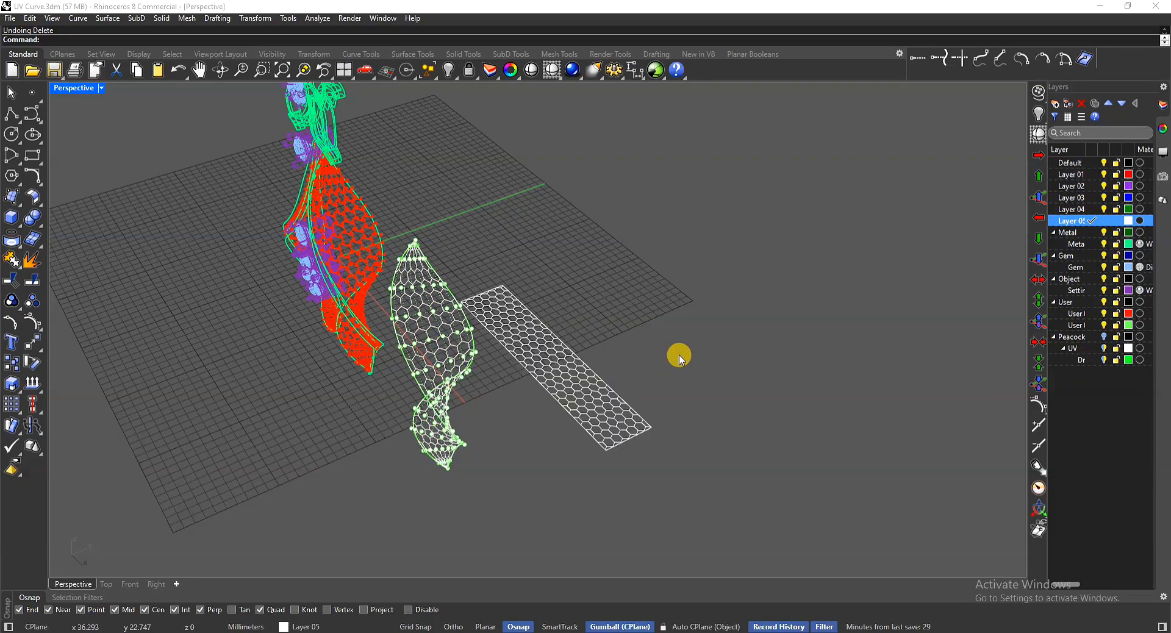
middle_click(678, 355)
left_click(677, 357)
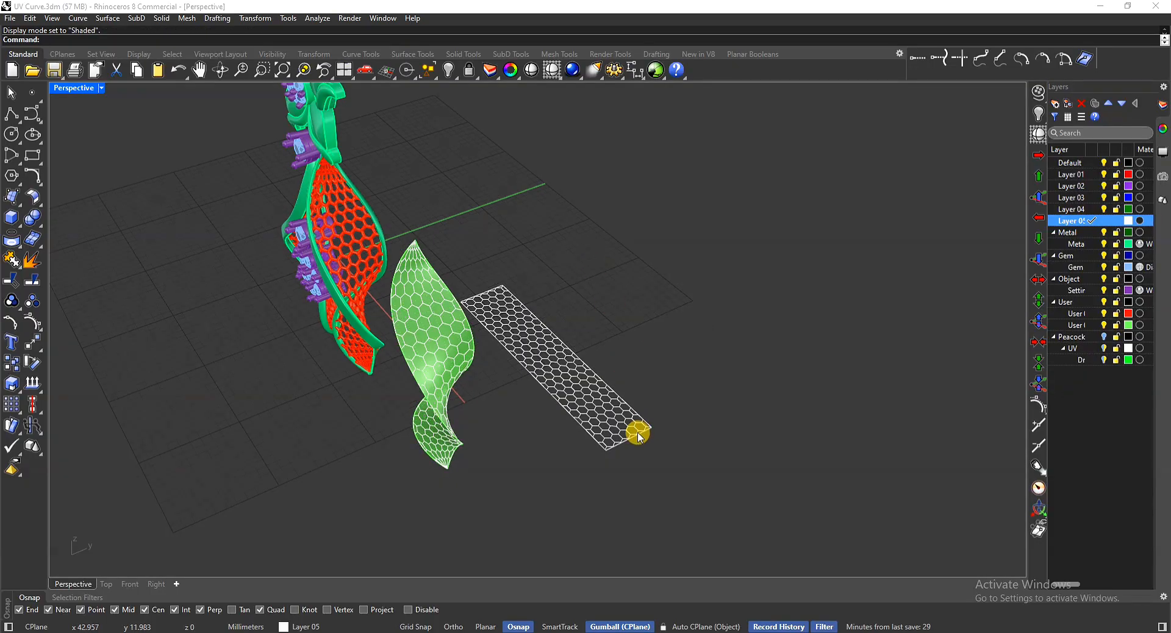
Step: Compare the hexagons along the flat pattern with their shapes at the tips and middle of the twisted surface
scroll(638, 437, "up", 4)
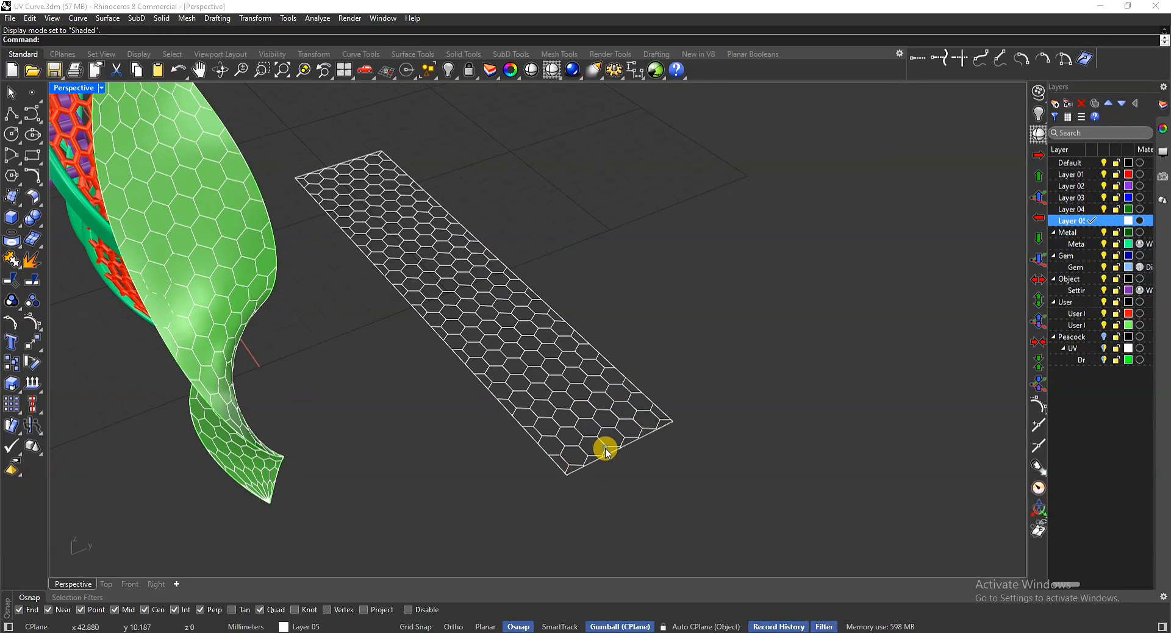
scroll(605, 451, "up", 4)
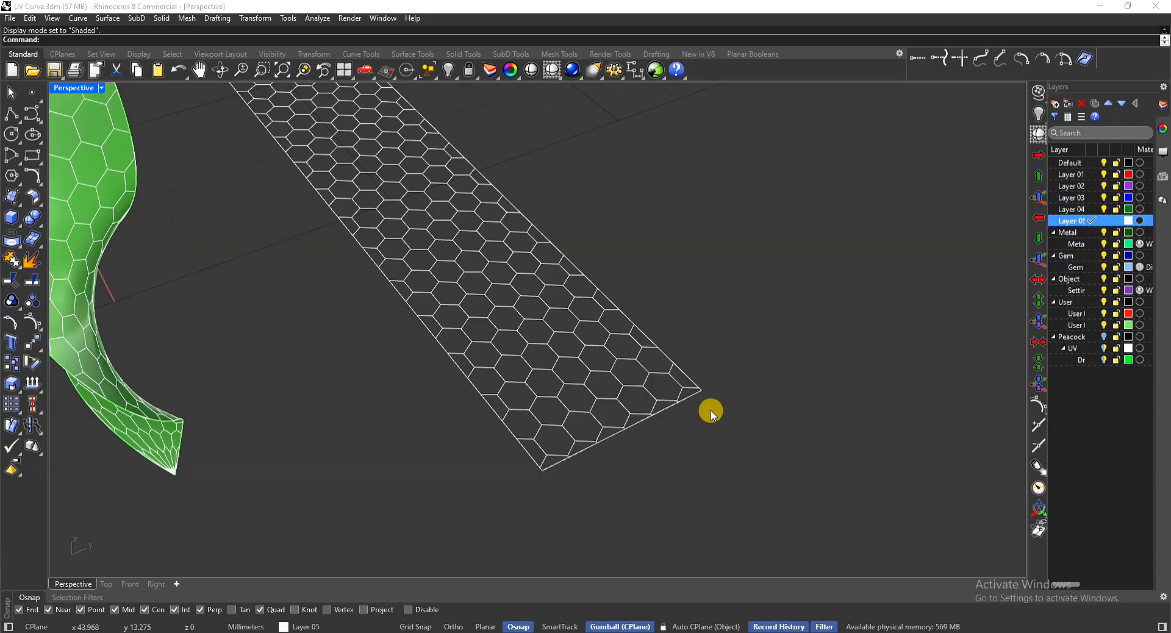
scroll(651, 421, "up", 3)
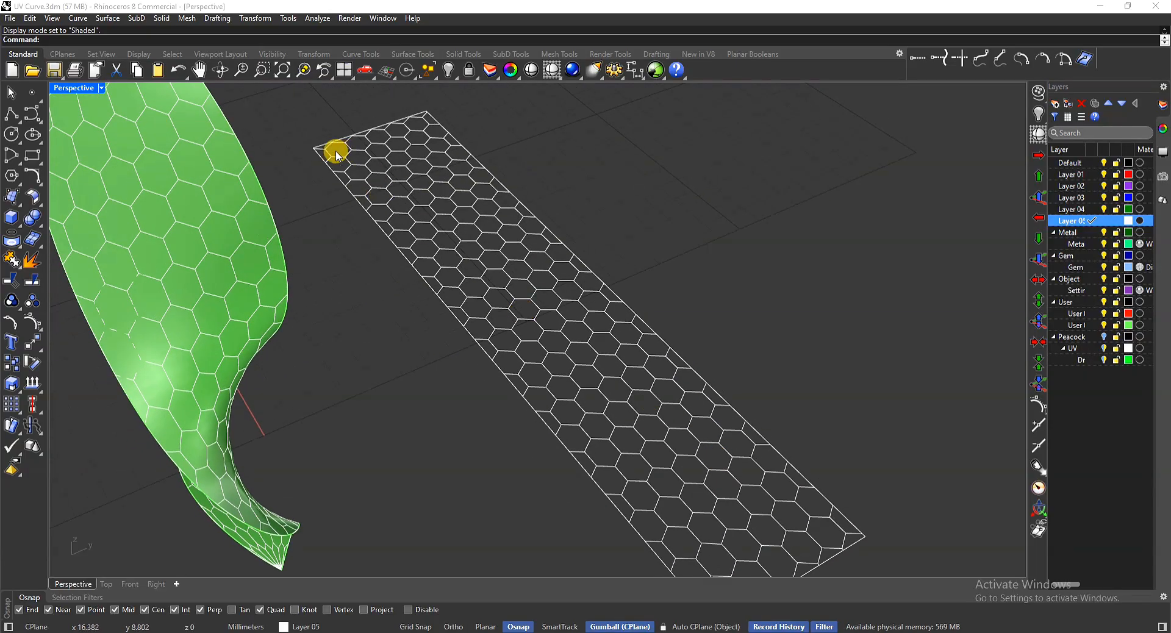
scroll(375, 143, "down", 3)
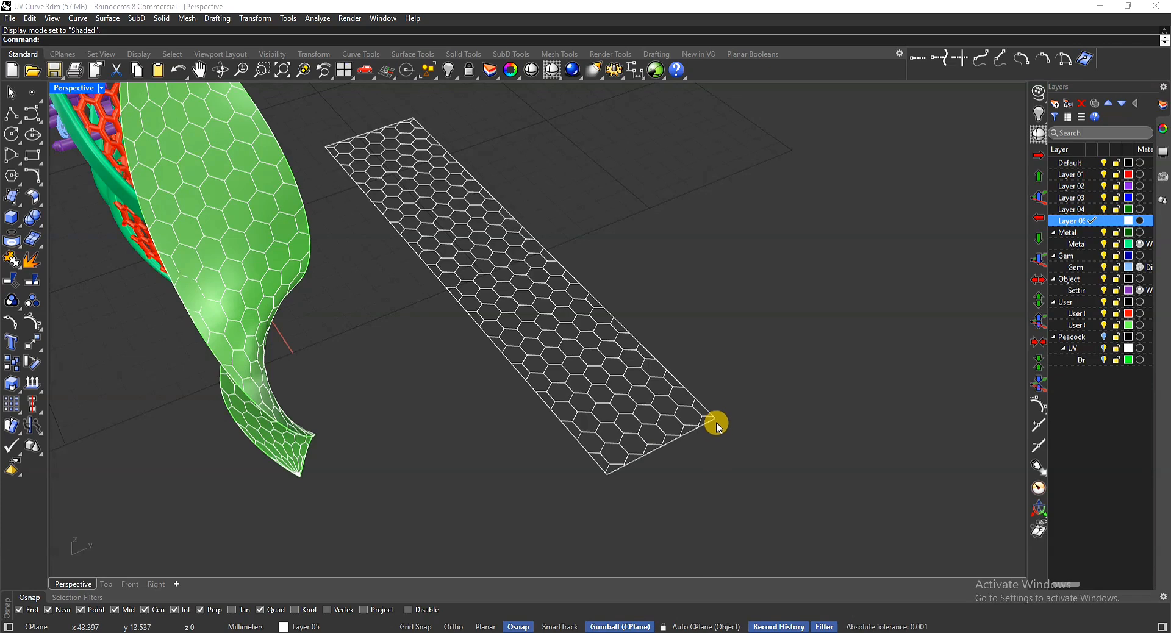
left_click(685, 430)
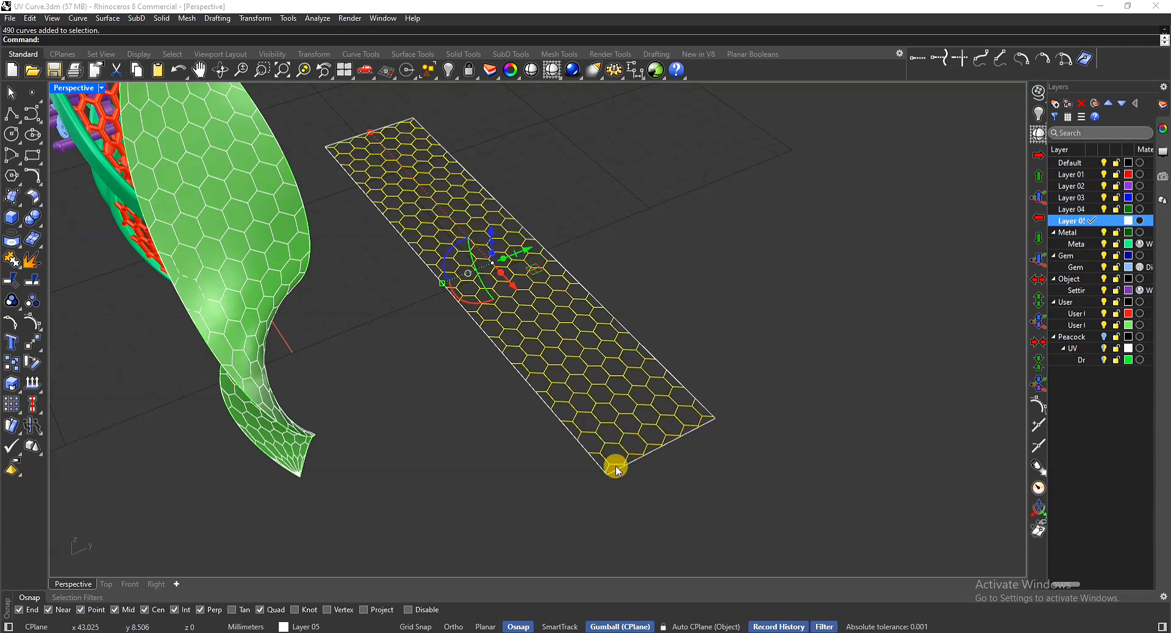
right_click_drag(620, 386, 767, 482, "shift")
right_click_drag(343, 125, 454, 225, "shift")
left_click(530, 246)
scroll(445, 183, "up", 3)
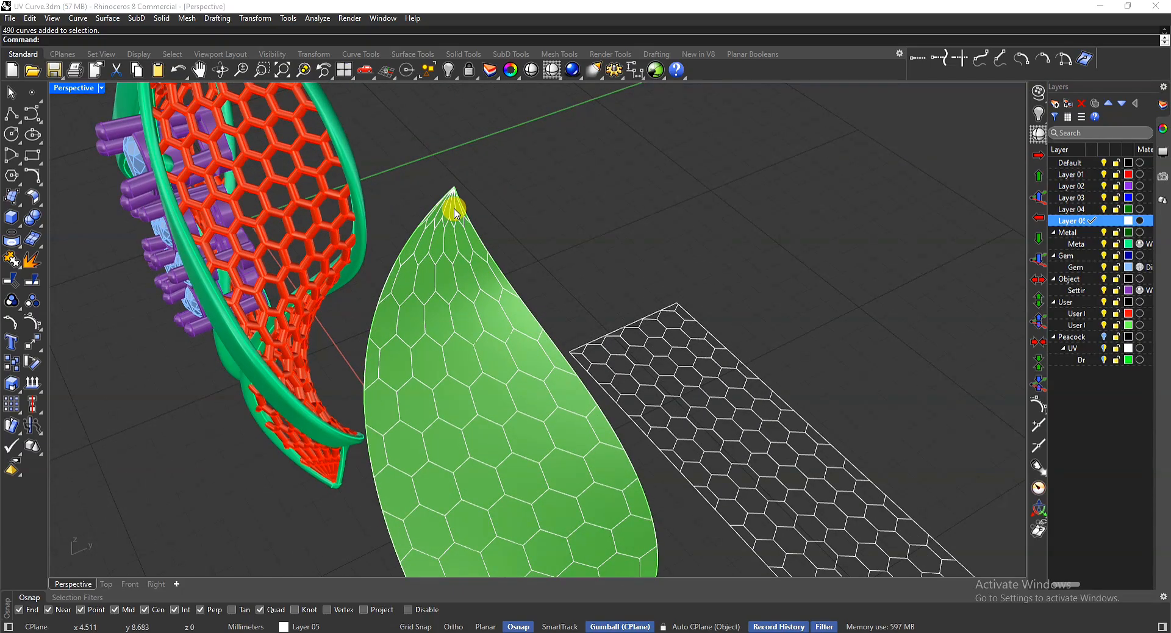
right_click_drag(434, 195, 697, 238)
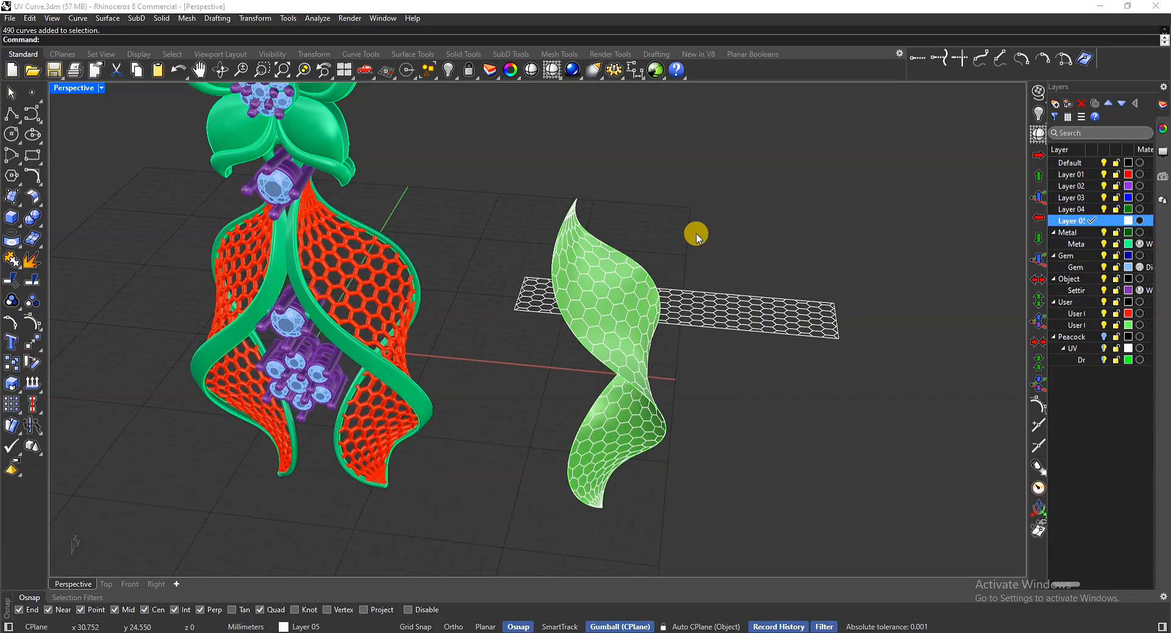
mouse_move(692, 242)
right_mouse_down()
mouse_move(695, 264)
mouse_move(679, 244)
mouse_move(671, 250)
mouse_move(684, 252)
right_mouse_up()
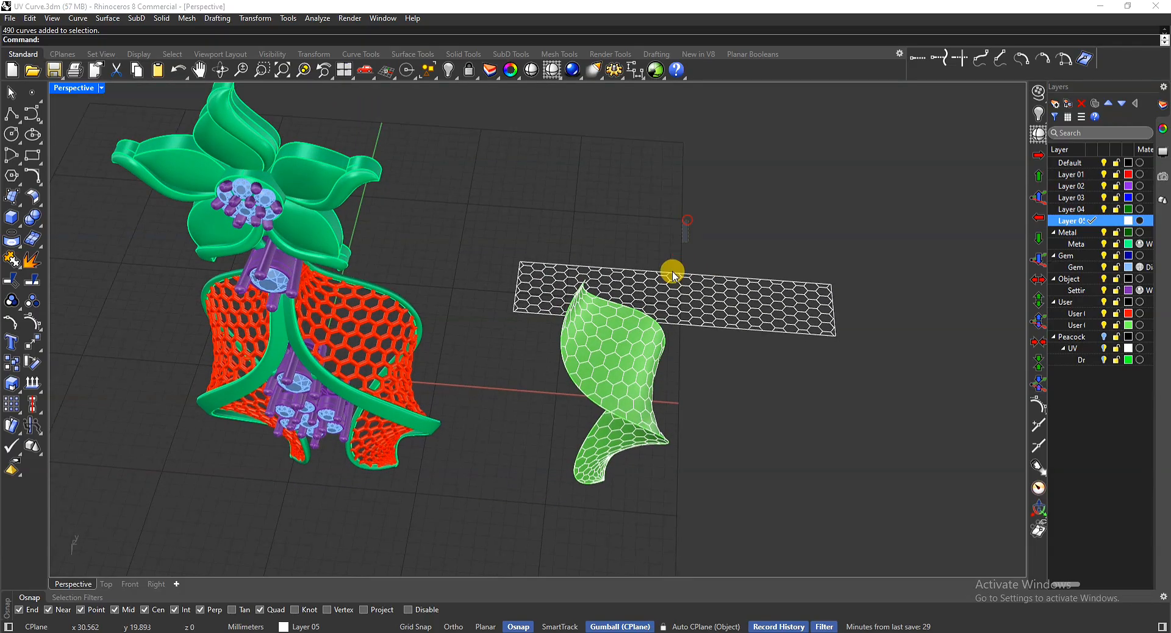
Step: Hide the twisted surface with its hexagon curves and flat pattern, as well as the whole flower pendant
left_click_drag(690, 220, 609, 470)
right_click_drag(566, 388, 594, 347)
type("H")
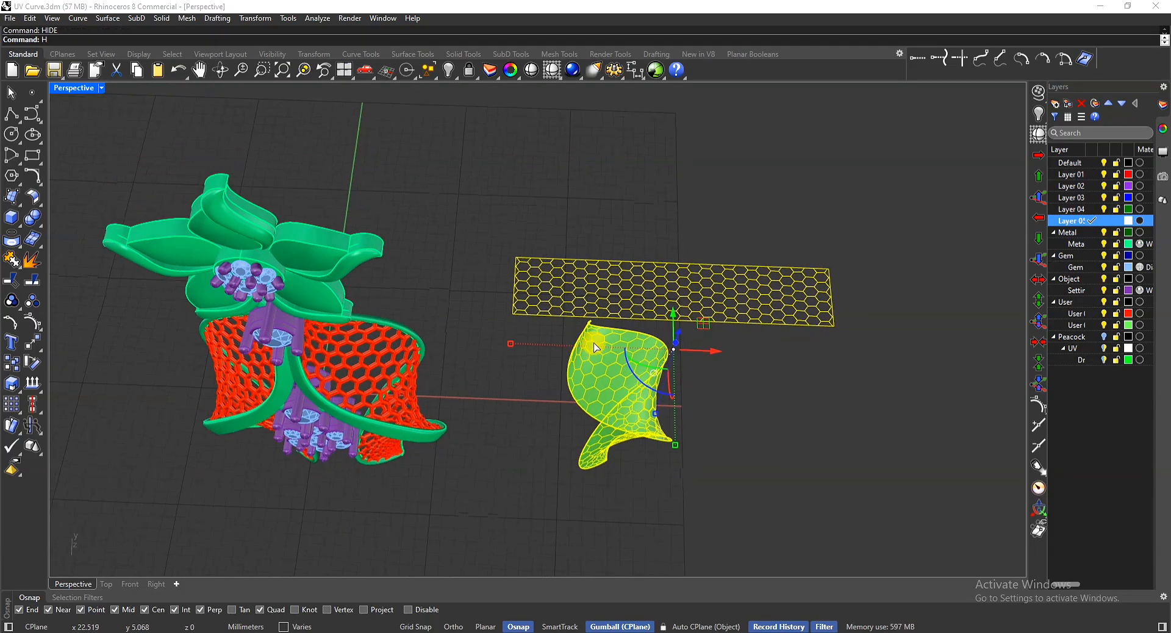
key("Return")
scroll(576, 330, "down", 4)
left_click_drag(515, 250, 304, 478)
type("h")
key("Return")
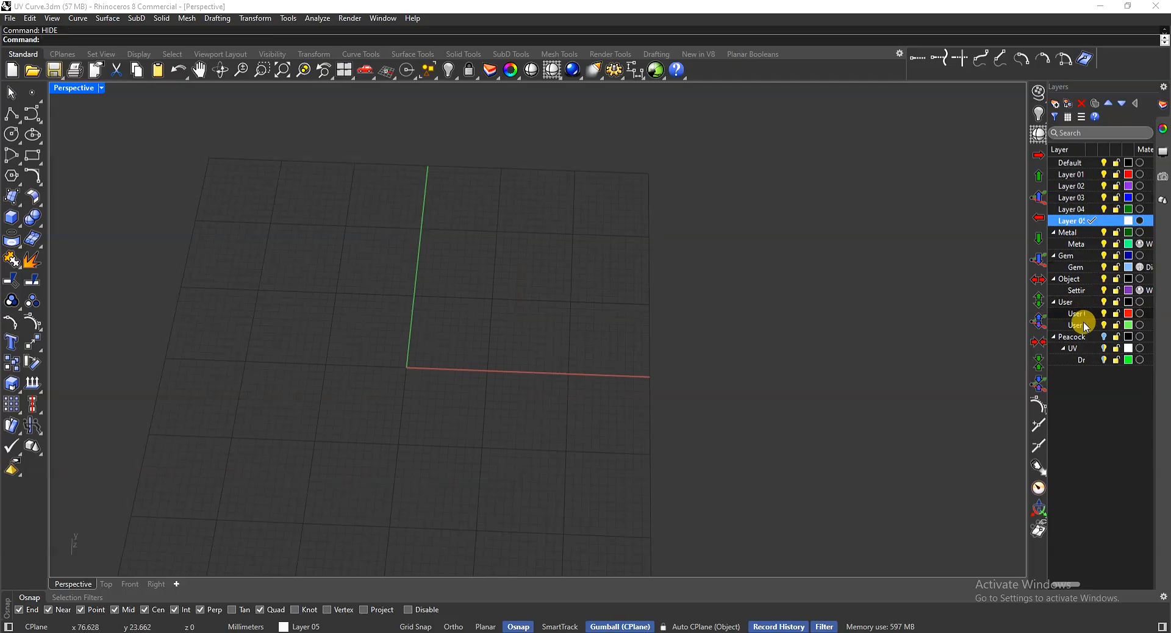
Step: Turn on the Peacock layer and frame the peacock's teardrop-shaped body
left_click(1097, 337)
key("ctrl+alt+h")
right_click_drag(664, 280, 648, 397)
scroll(423, 222, "up", 4)
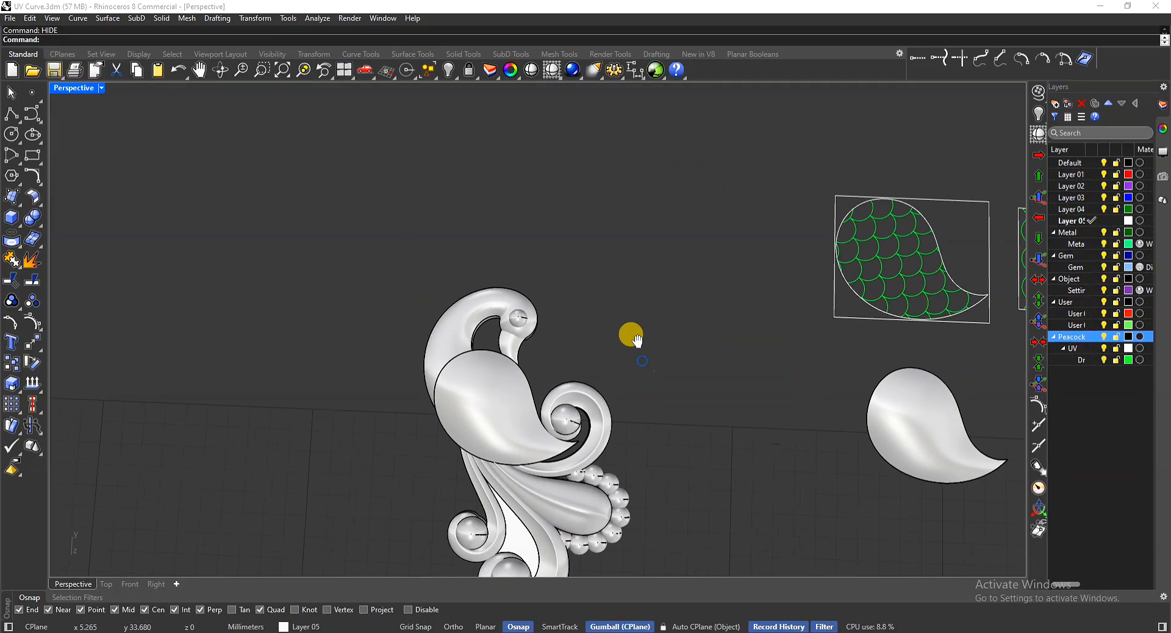
right_click_drag(637, 339, 505, 306)
scroll(483, 276, "up", 4)
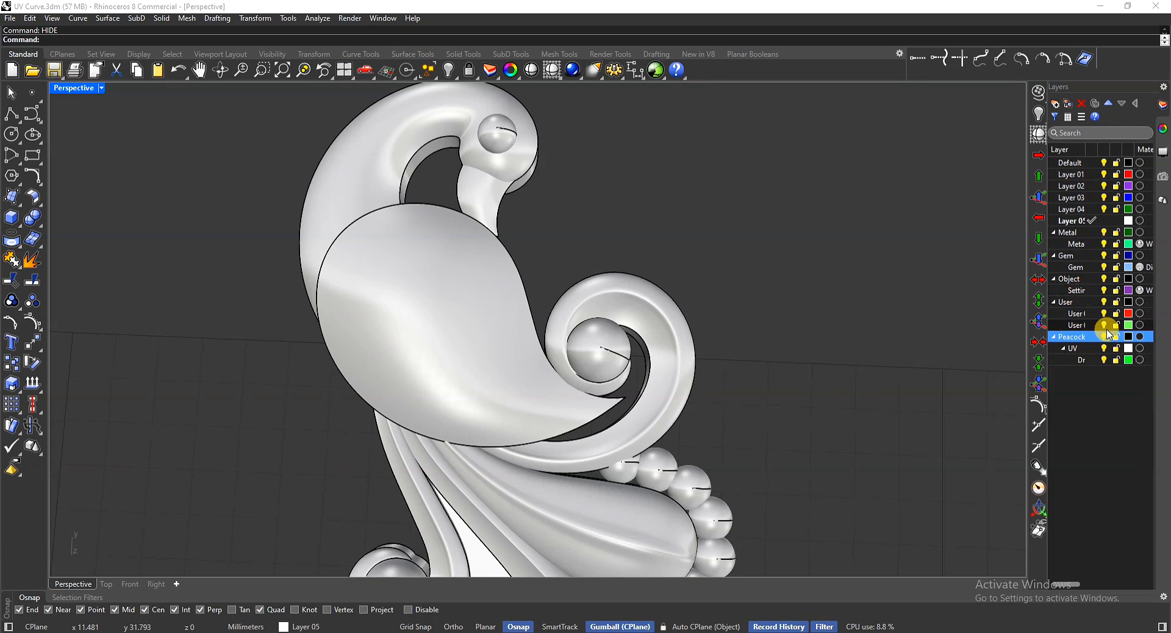
Step: Turn off the UV sublayer of the Peacock layer and bring the peacock and both separate teardrop surfaces into view
left_click(1106, 349)
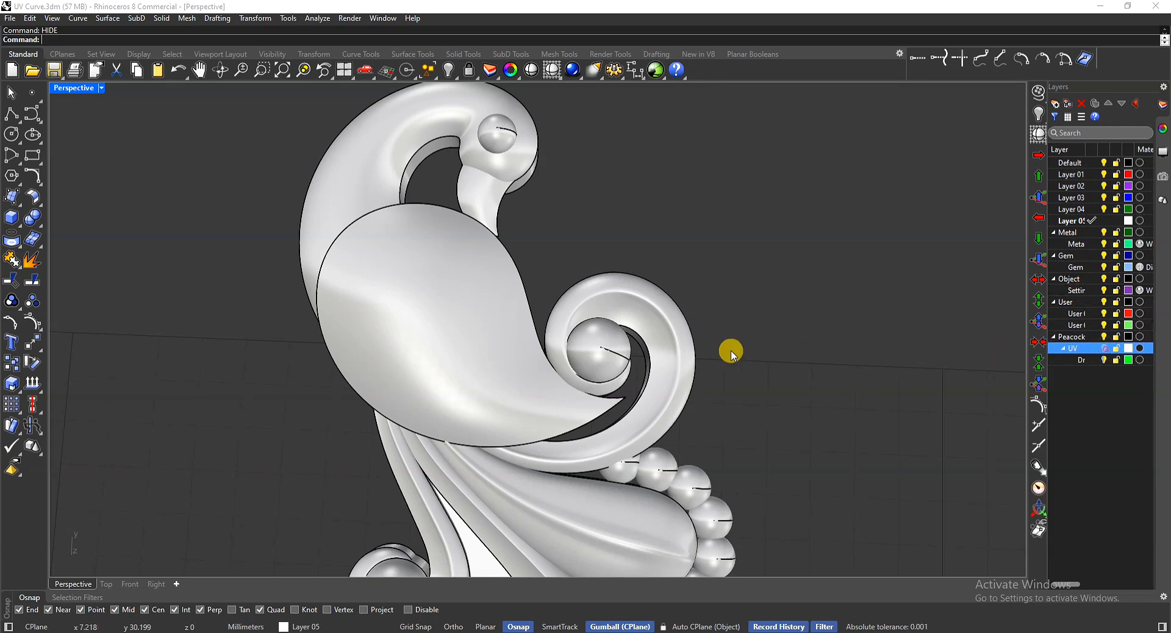
scroll(730, 350, "down", 5)
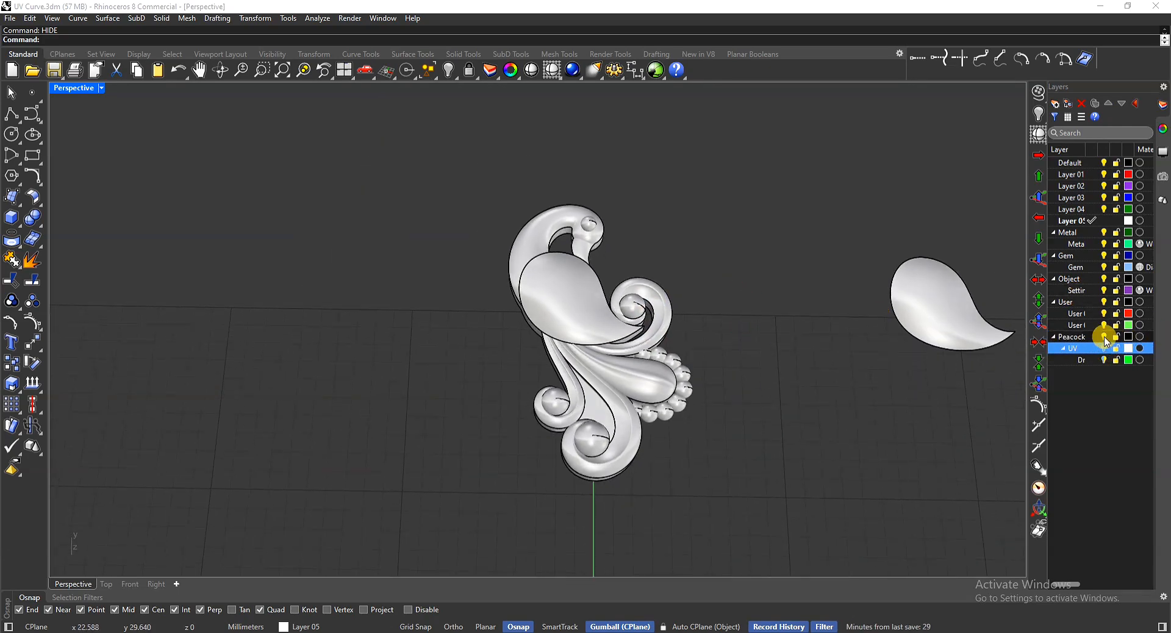
right_click_drag(618, 244, 513, 320)
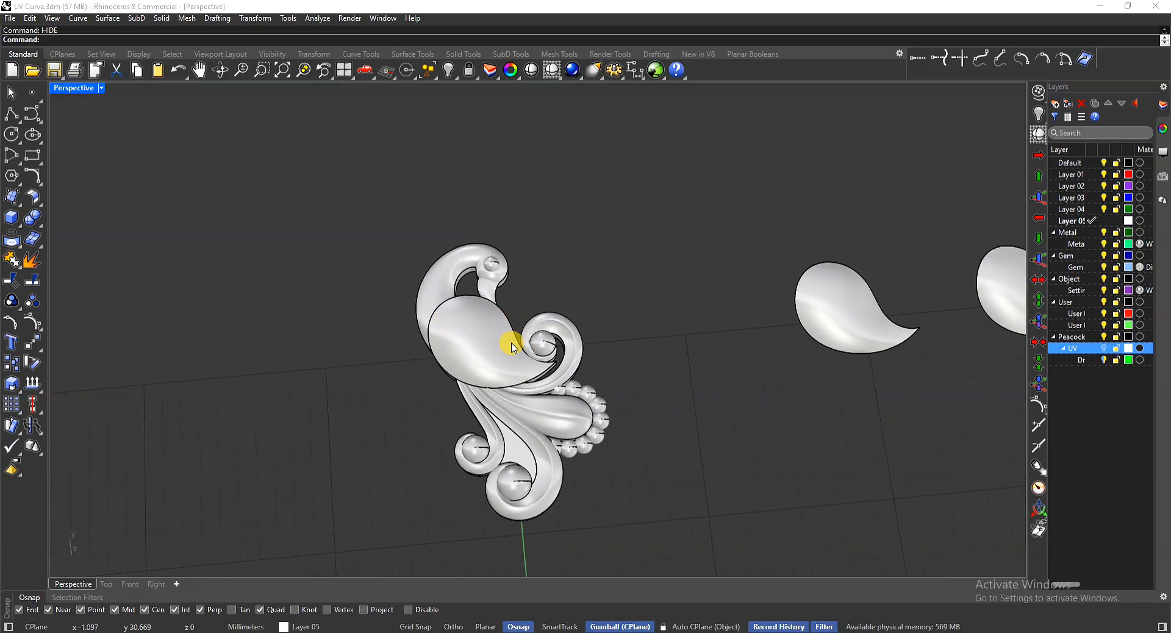
right_click_drag(512, 325, 510, 330)
right_click_drag(738, 260, 567, 250, "shift")
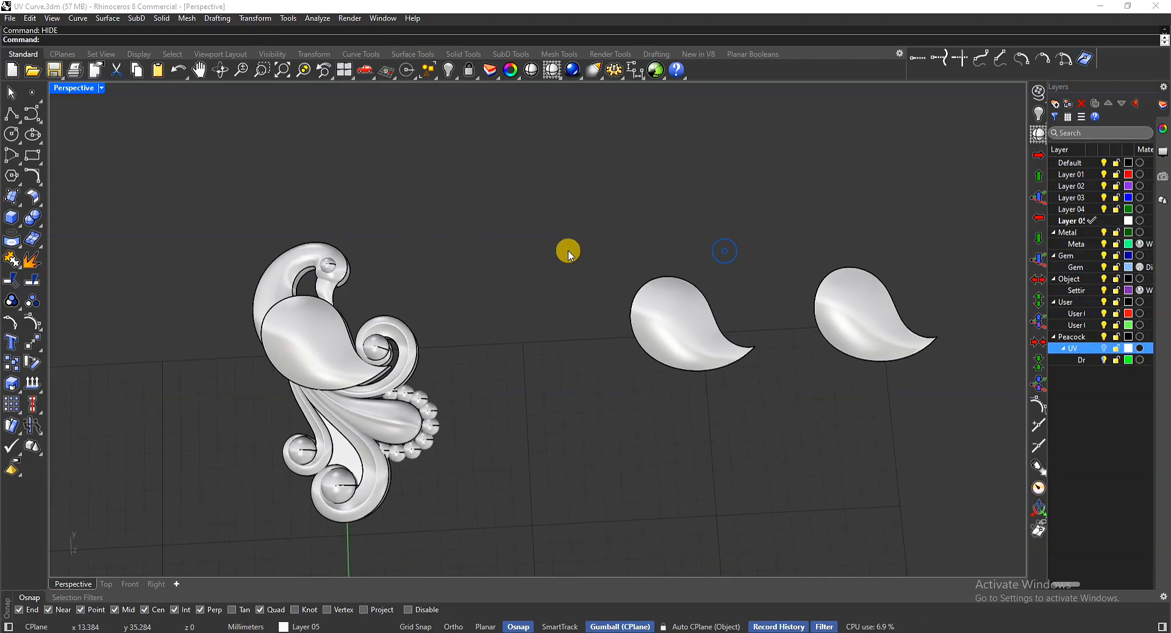
Step: Show and compare the control point layouts of the two separate teardrop surfaces, then turn the points off
scroll(241, 314, "up", 5)
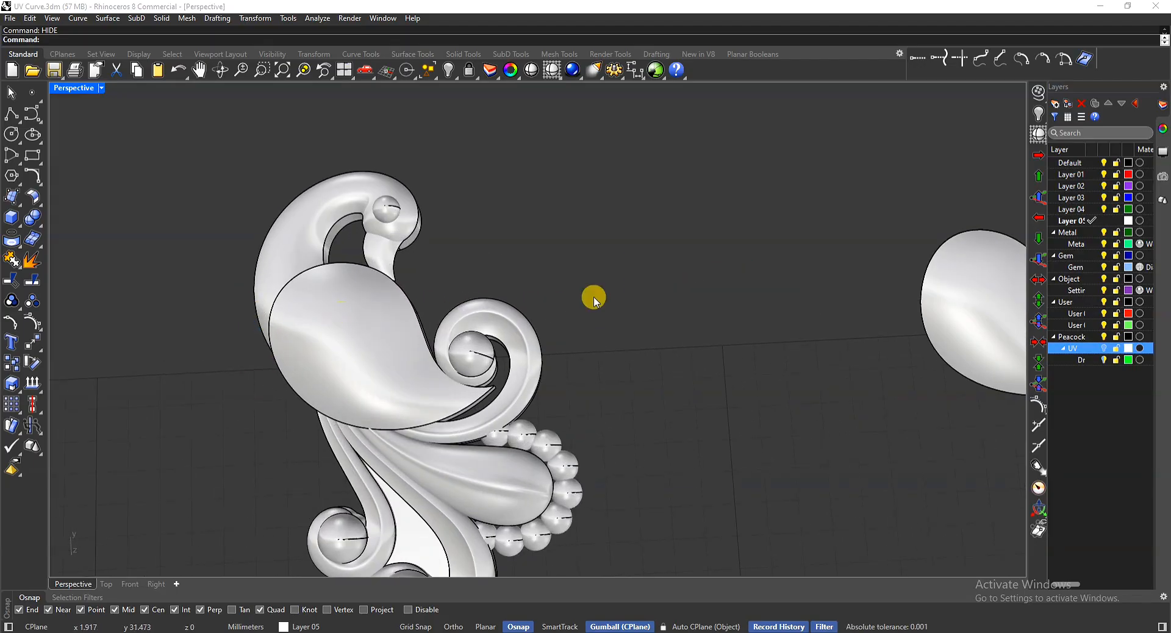
right_click_drag(779, 274, 348, 292, "shift")
scroll(459, 315, "down", 2)
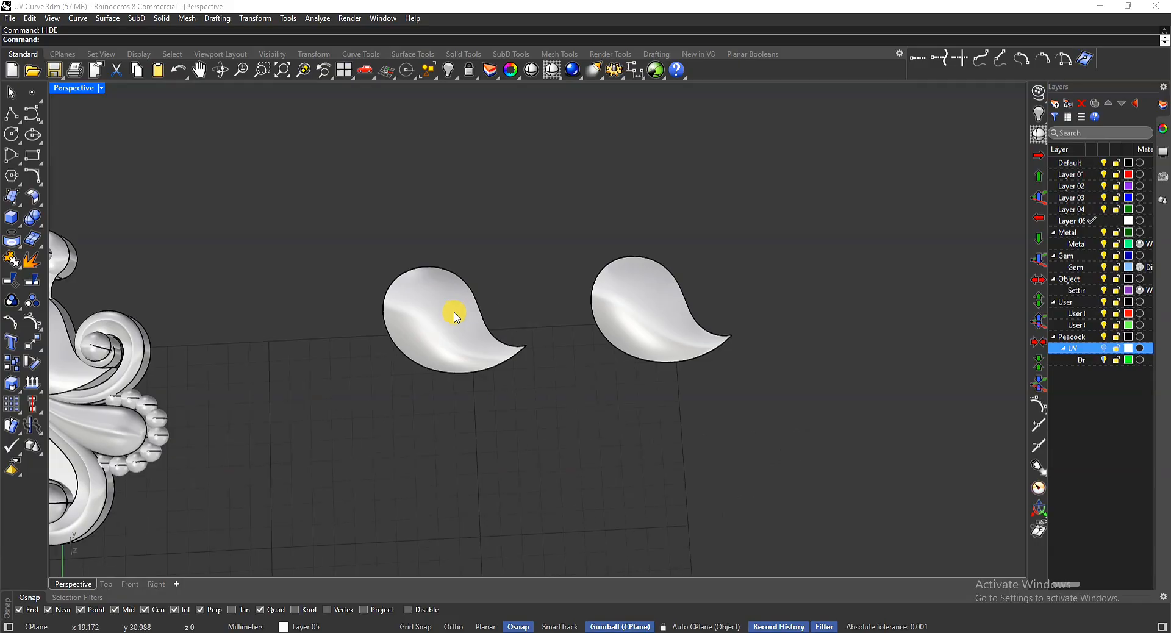
left_click(454, 315)
key("F10")
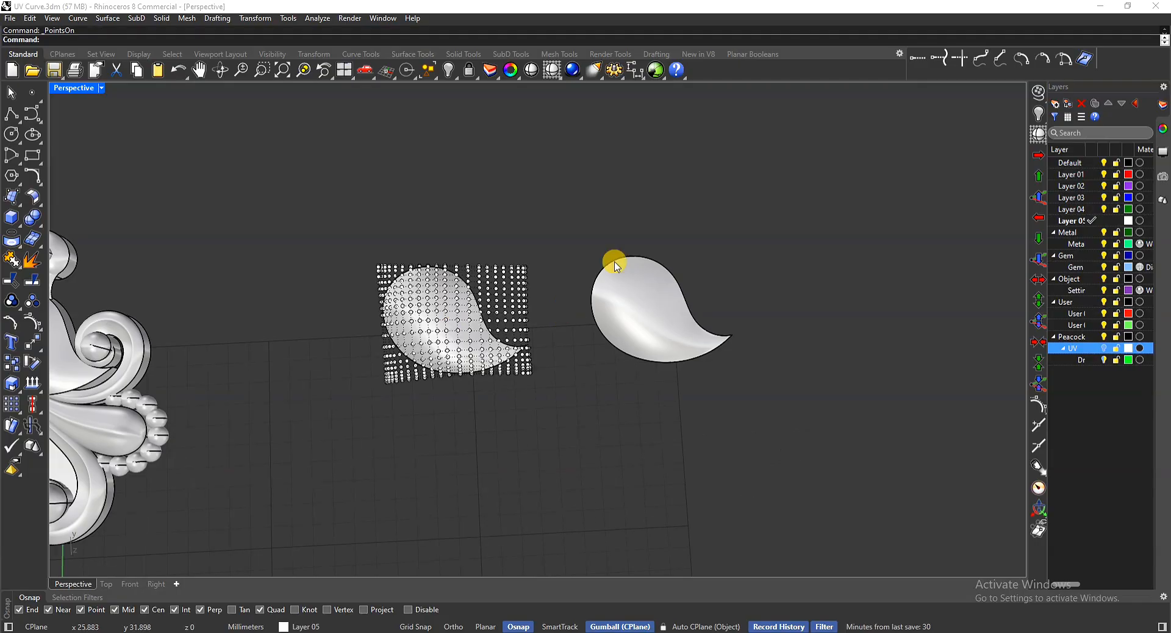
left_click(632, 299)
key("F10")
scroll(586, 227, "up", 3)
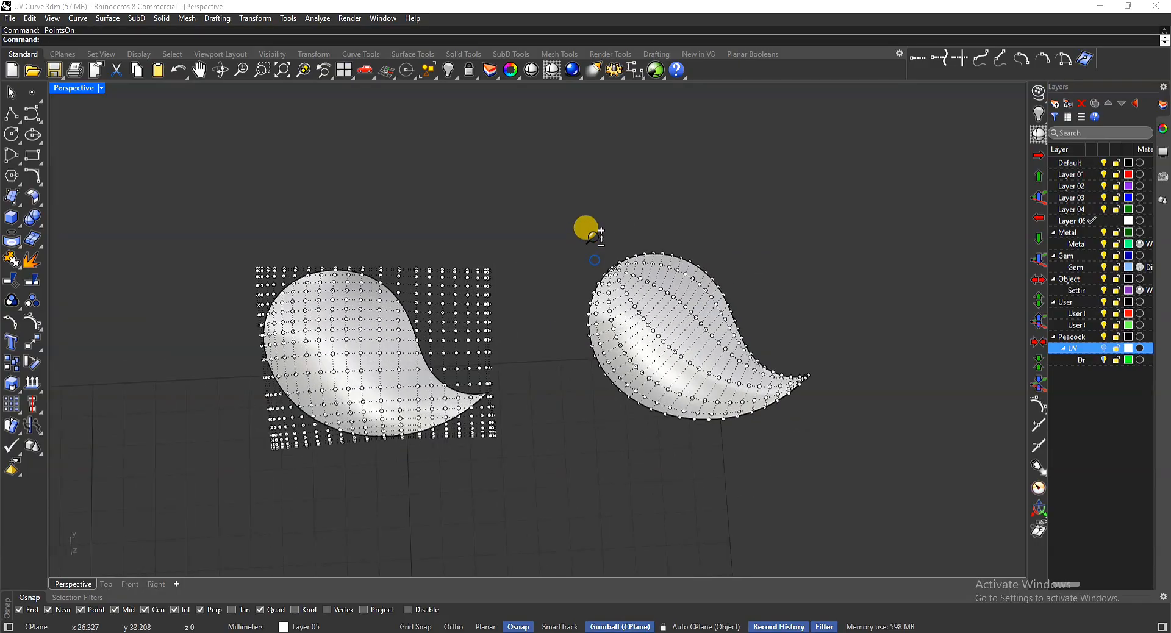
key("Escape")
scroll(750, 280, "down", 4)
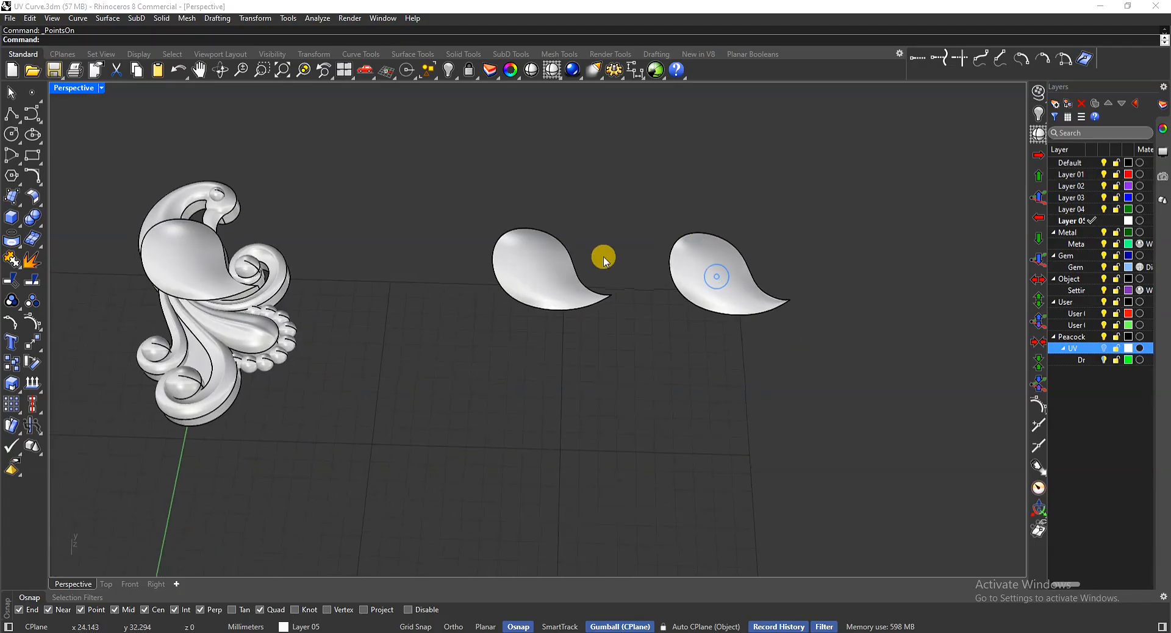
scroll(547, 255, "up", 2)
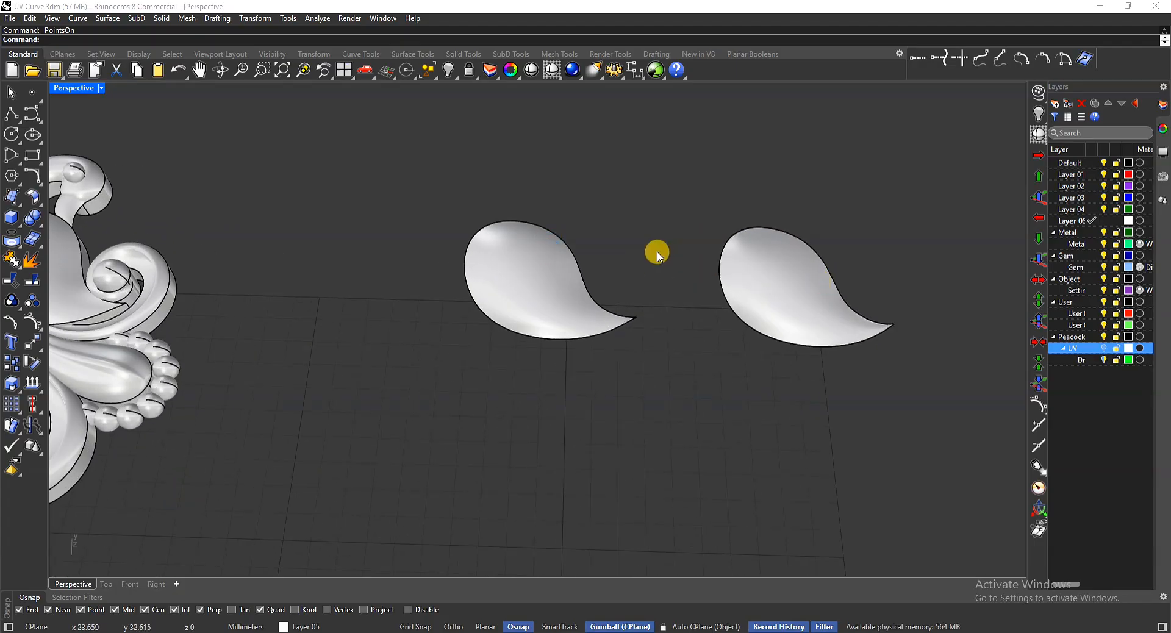
Step: In the Top view, draw a straight horizontal curve above the teardrop surface nearer the peacock and move it down across that surface
right_click_drag(658, 255, 580, 272)
key("ctrl+F1")
scroll(525, 213, "up", 8)
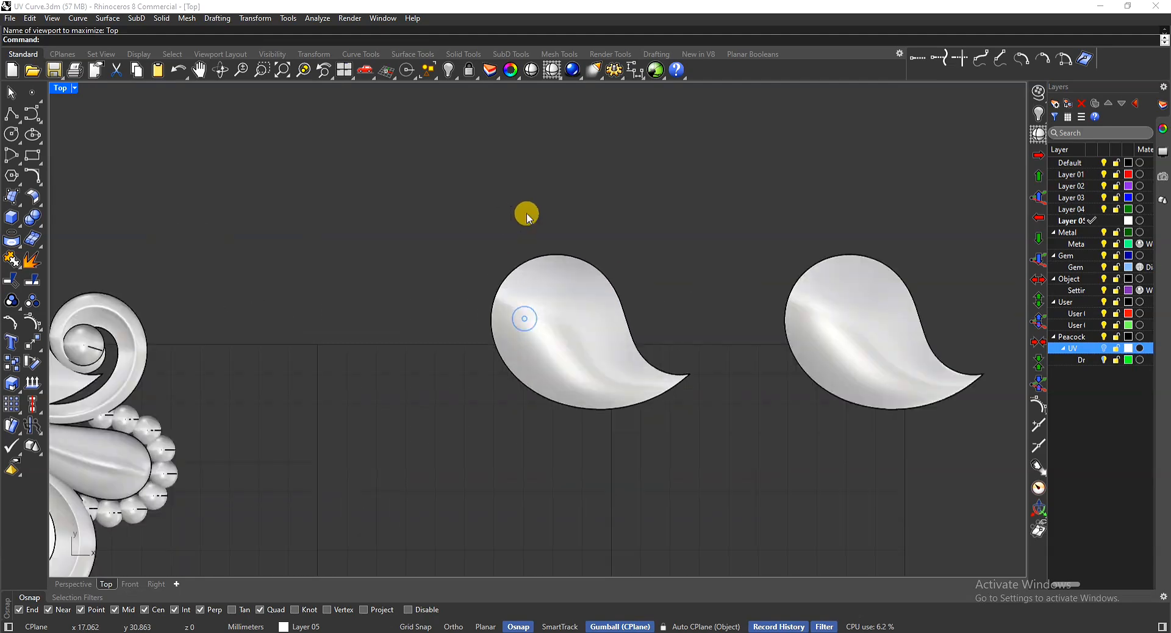
scroll(524, 320, "up", 1)
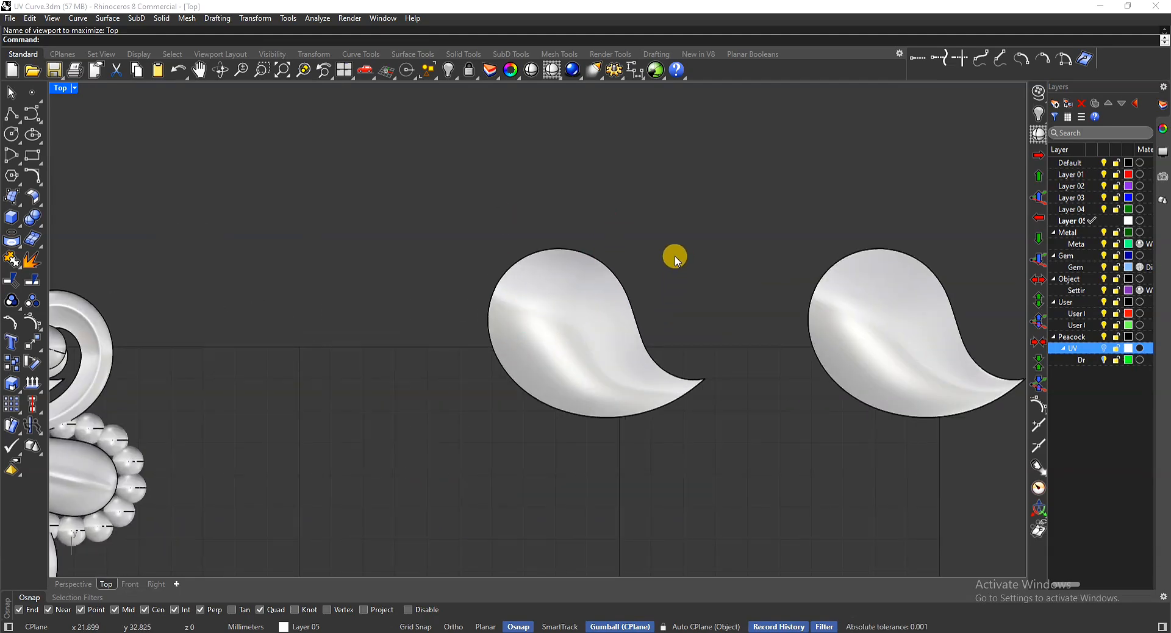
left_click(406, 227)
left_click(754, 227)
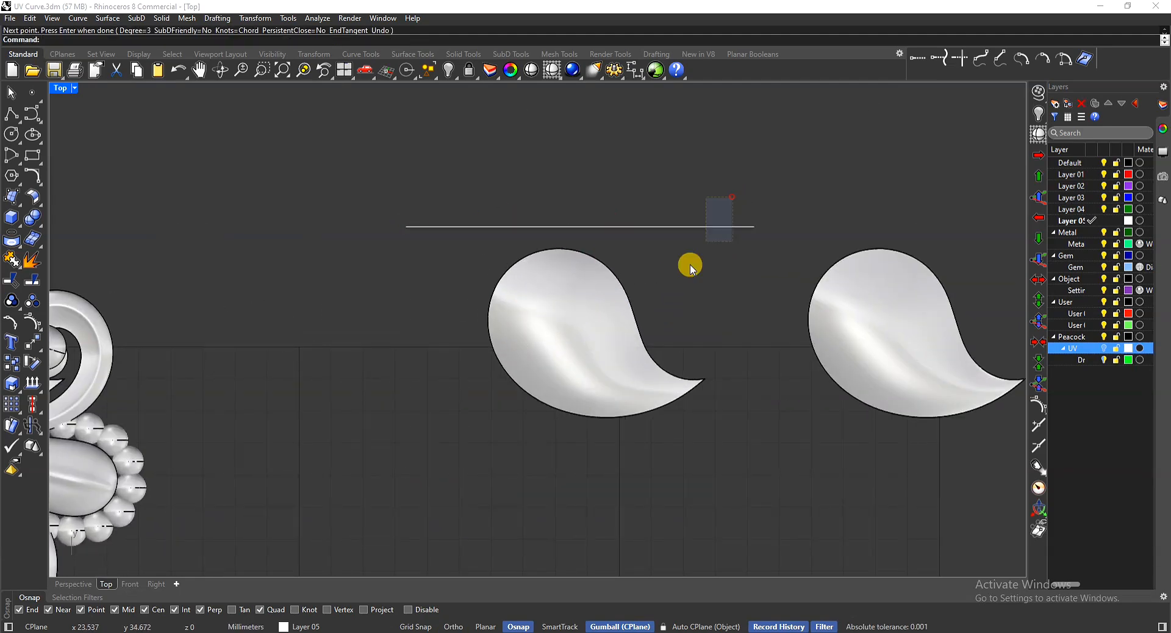
left_click_drag(690, 266, 685, 269)
left_click_drag(611, 195, 611, 284)
left_click(634, 219)
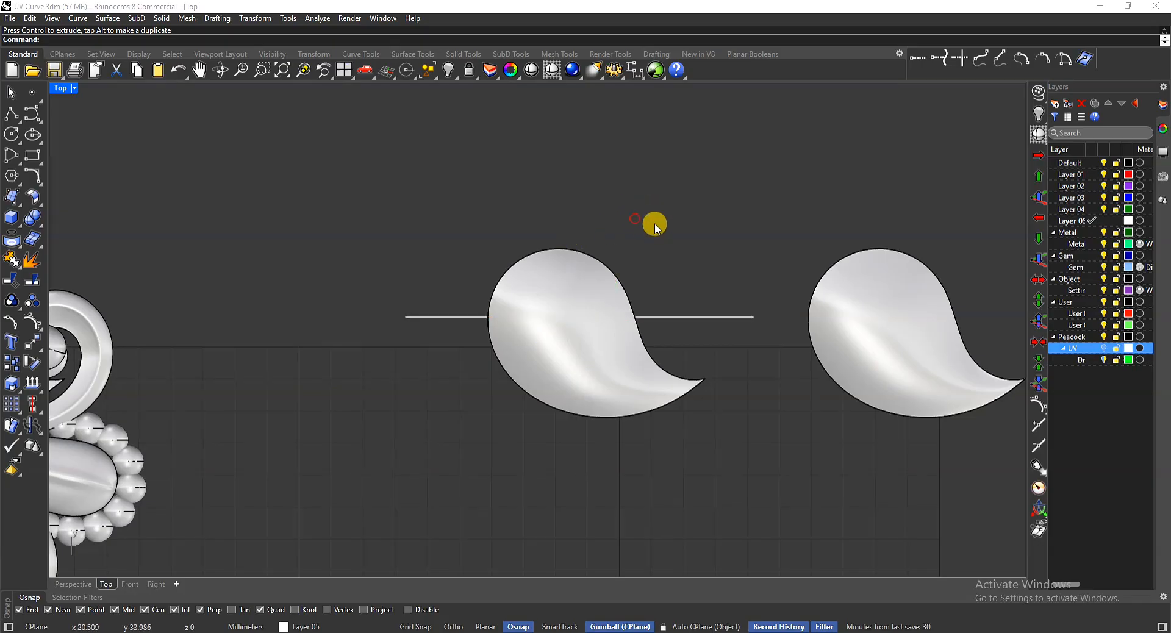
left_click_drag(678, 253, 665, 325)
Step: Project the straight curve onto the teardrop surface nearer the peacock and delete the original curve
left_click(546, 303, "shift")
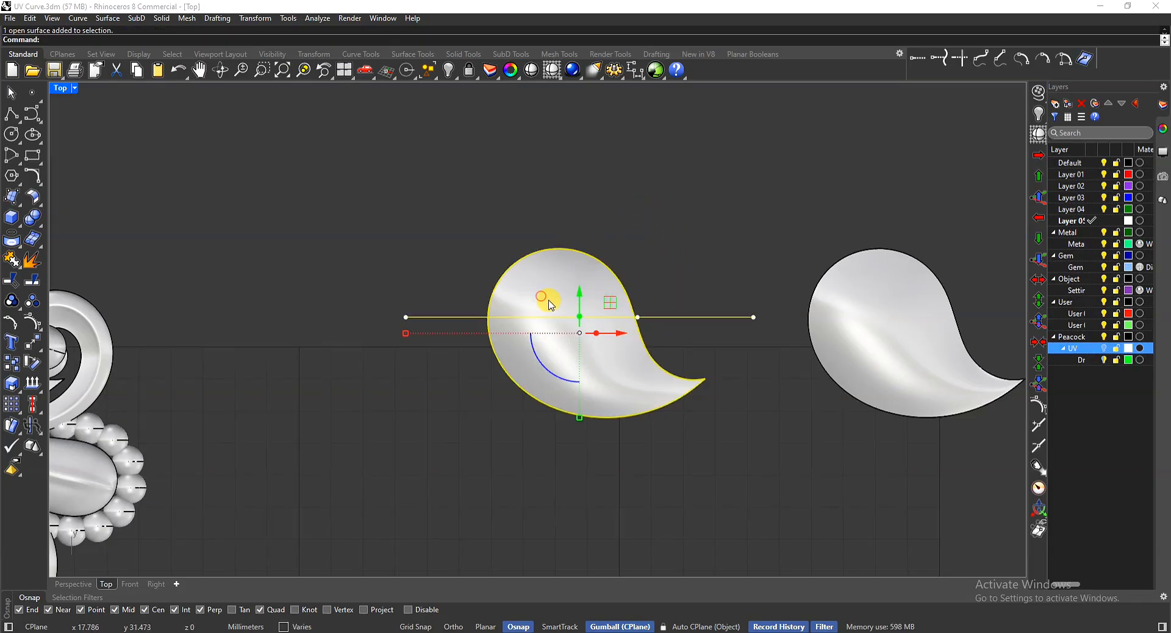
left_click(12, 243)
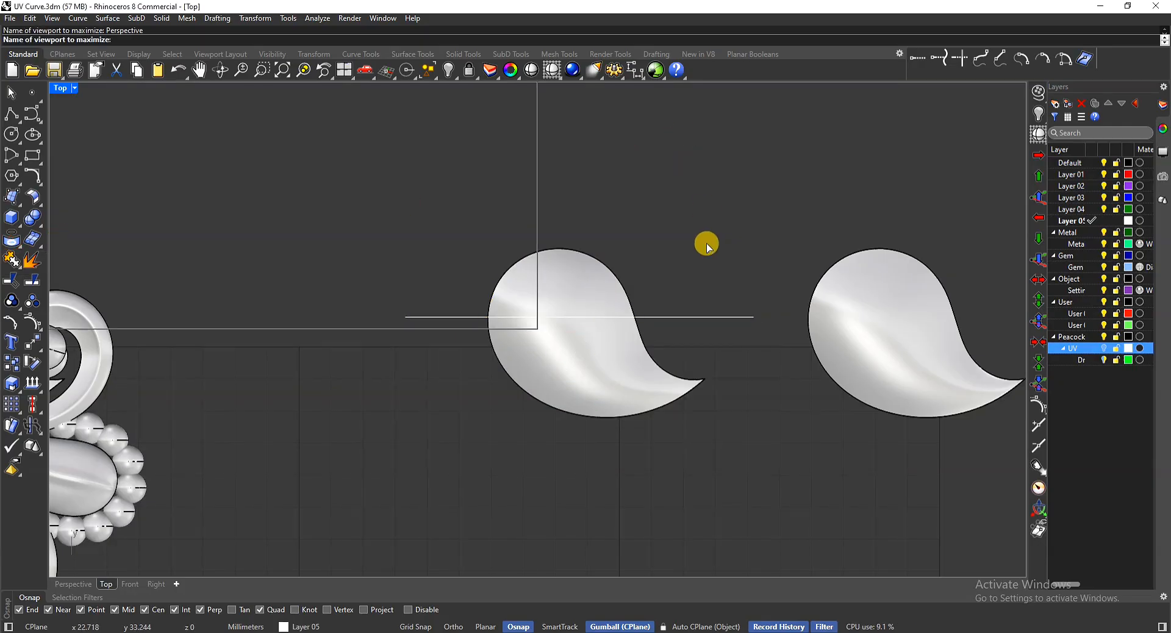
right_click_drag(703, 288, 695, 253)
scroll(707, 223, "up", 10)
scroll(443, 214, "down", 5)
left_click_drag(800, 311, 784, 356)
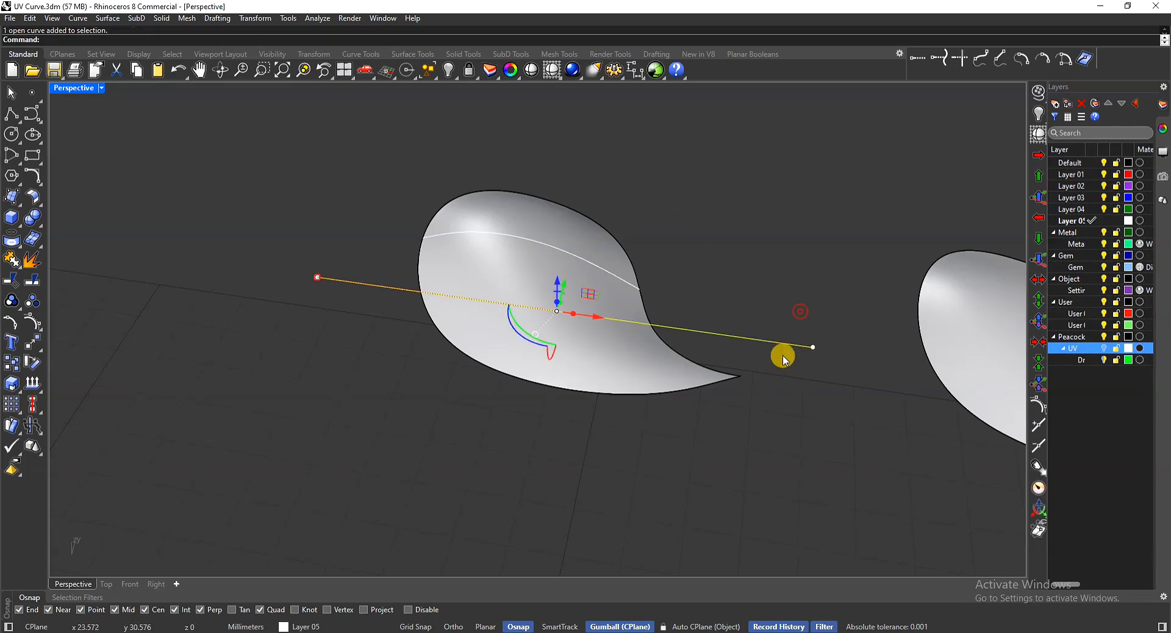
key("Delete")
Step: Examine the projected curve on the teardrop surface from above and from the side in the Perspective view
right_click_drag(751, 281, 745, 311)
scroll(565, 284, "up", 3)
right_click_drag(587, 288, 558, 285)
scroll(558, 284, "down", 3)
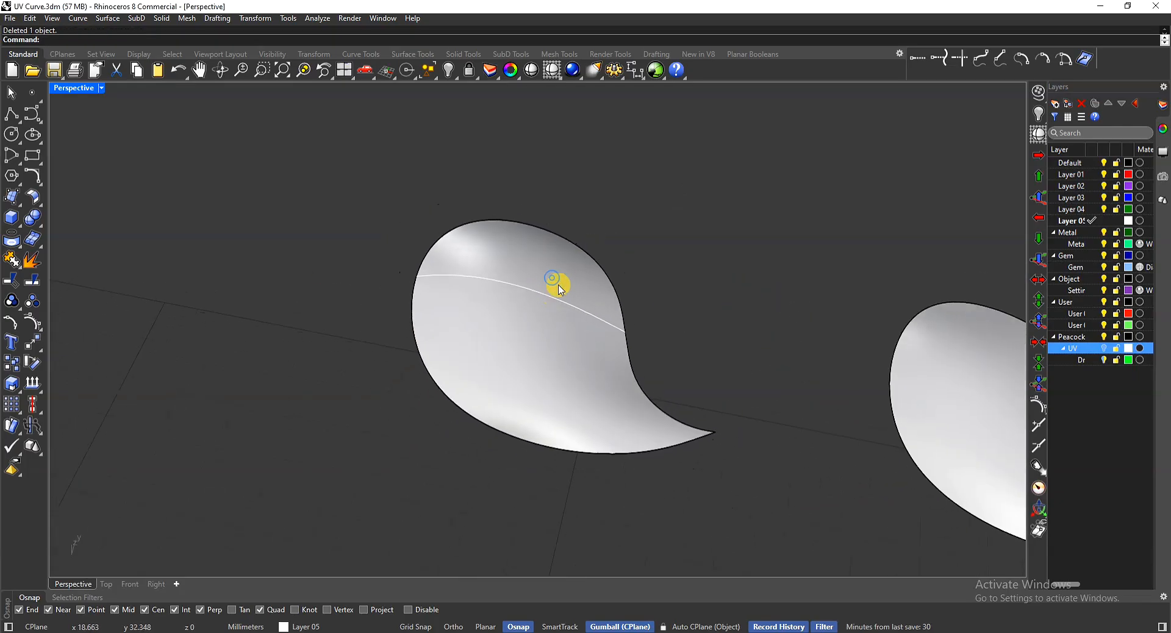
left_click(559, 289)
scroll(496, 387, "down", 3)
right_click_drag(497, 386, 537, 303)
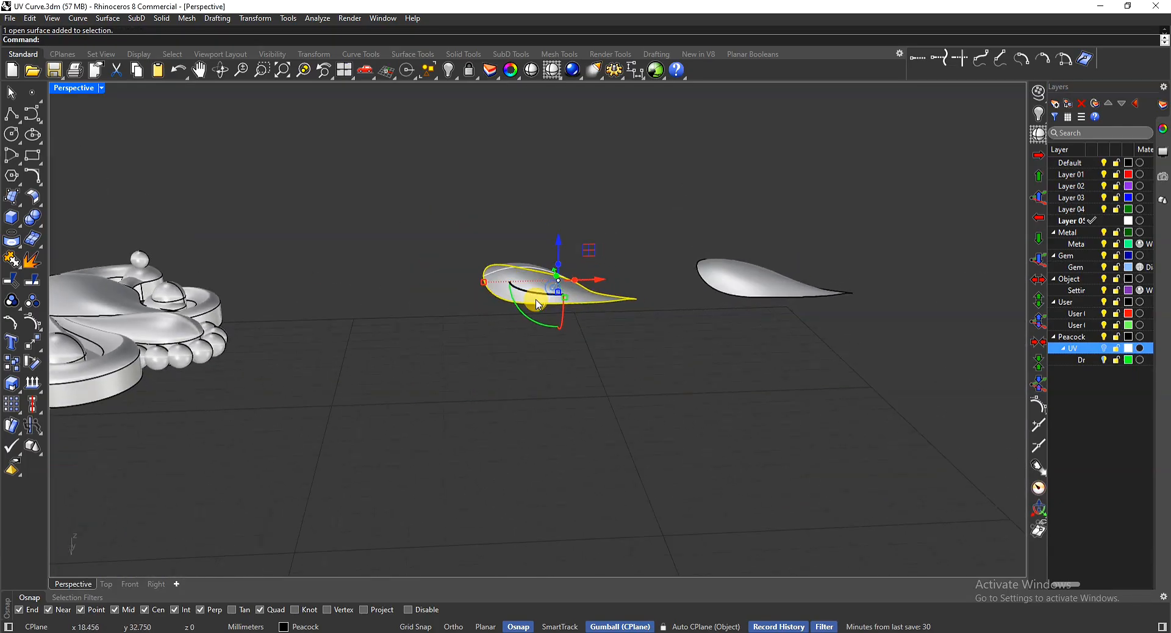
left_click_drag(518, 307, 542, 262)
left_click(661, 182)
right_click_drag(708, 193, 693, 248)
key("ctrl+z")
Step: Inspect the domed shape of the teardrop surface from several sides, comparing it with the peacock body
left_click(645, 236)
left_click(622, 282)
right_click_drag(622, 282, 667, 254)
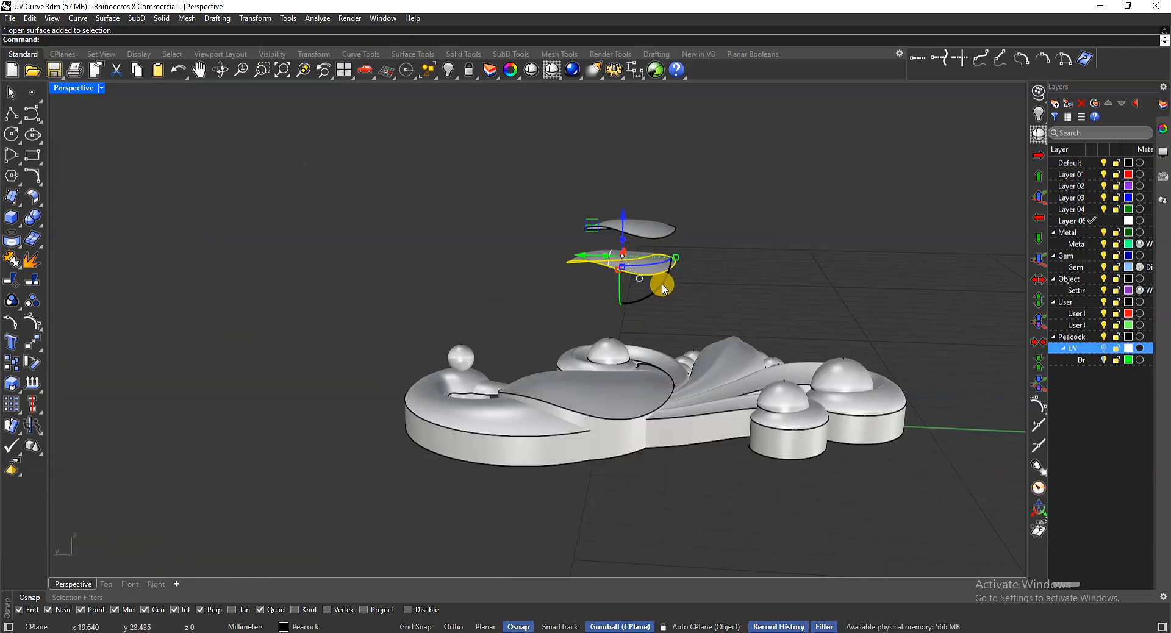
left_click_drag(663, 284, 653, 311)
left_click(788, 259)
right_click_drag(788, 259, 561, 301)
scroll(577, 275, "up", 6)
left_click(442, 415)
right_click_drag(443, 416, 532, 436)
left_click(614, 390)
right_click_drag(615, 390, 447, 340)
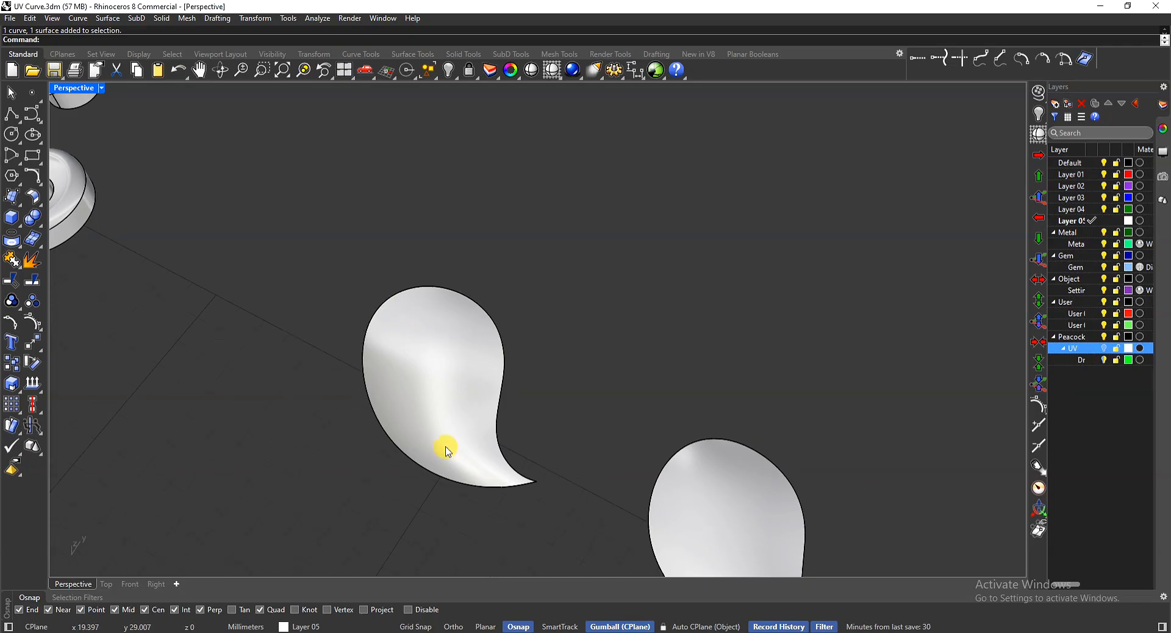
right_click_drag(431, 422, 386, 284)
right_click_drag(443, 250, 567, 314)
Step: Undo the last two changes and delete the curves on the teardrop surface while keeping the surface itself
key("ctrl+z")
key("ctrl+z")
scroll(468, 276, "down", 5)
right_click_drag(463, 272, 569, 243)
left_click_drag(571, 277, 499, 410)
scroll(518, 405, "up", 5)
left_click(560, 414, "ctrl")
key("Delete")
scroll(458, 361, "down", 3)
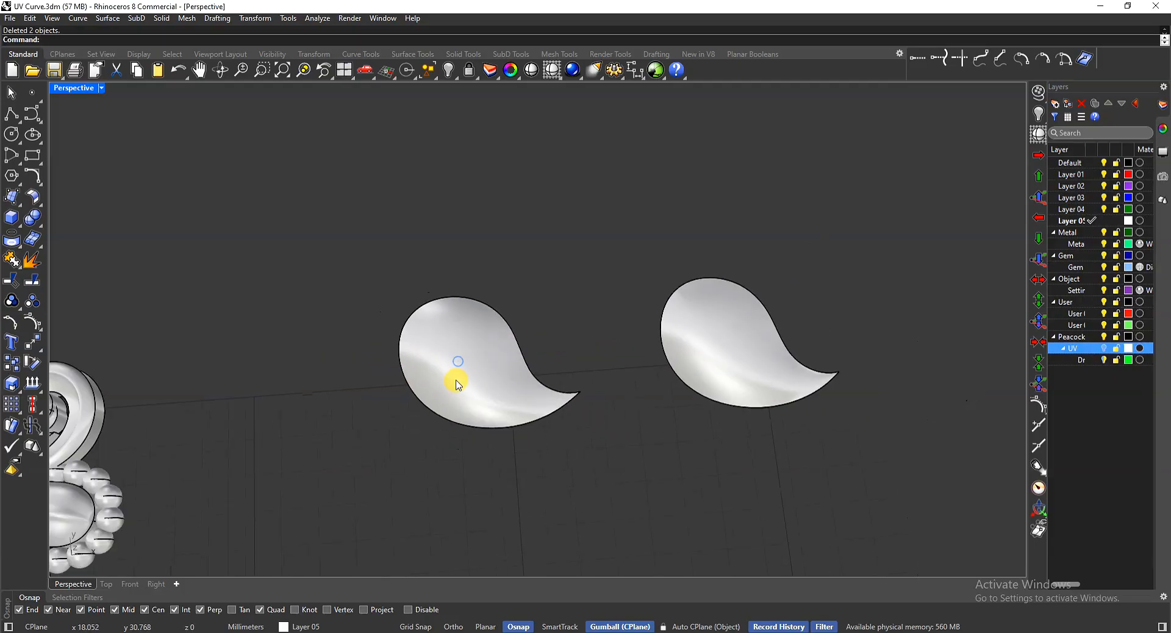
Step: Display the control points of both teardrop surfaces together in the Top view to compare their layouts
key("ctrl+F1")
scroll(538, 337, "down", 5)
right_click_drag(691, 335, 622, 327)
left_click(412, 341)
left_click(557, 323, "shift")
key("F10")
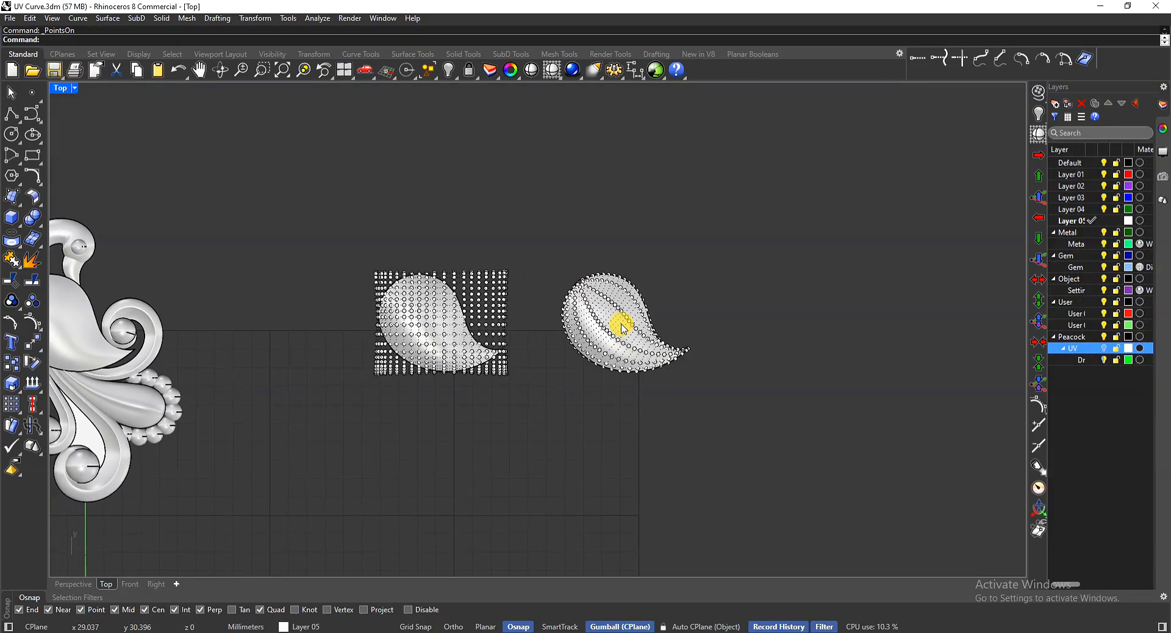
Step: Turn on the UV sublayer of the Peacock layer and turn off the control points of both teardrop surfaces
left_click(1103, 348)
right_click_drag(653, 278, 655, 367)
key("Escape")
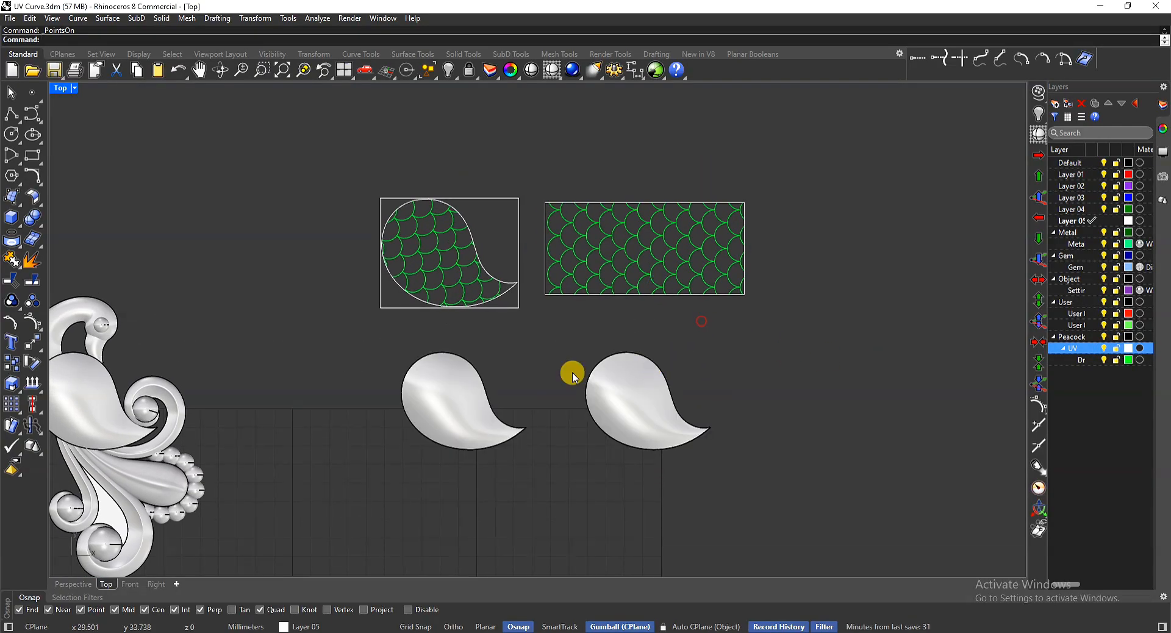
Step: Compare the two flat scale-patterned UV layouts with the teardrop surfaces below them
scroll(431, 392, "up", 3)
right_click_drag(458, 332, 442, 396)
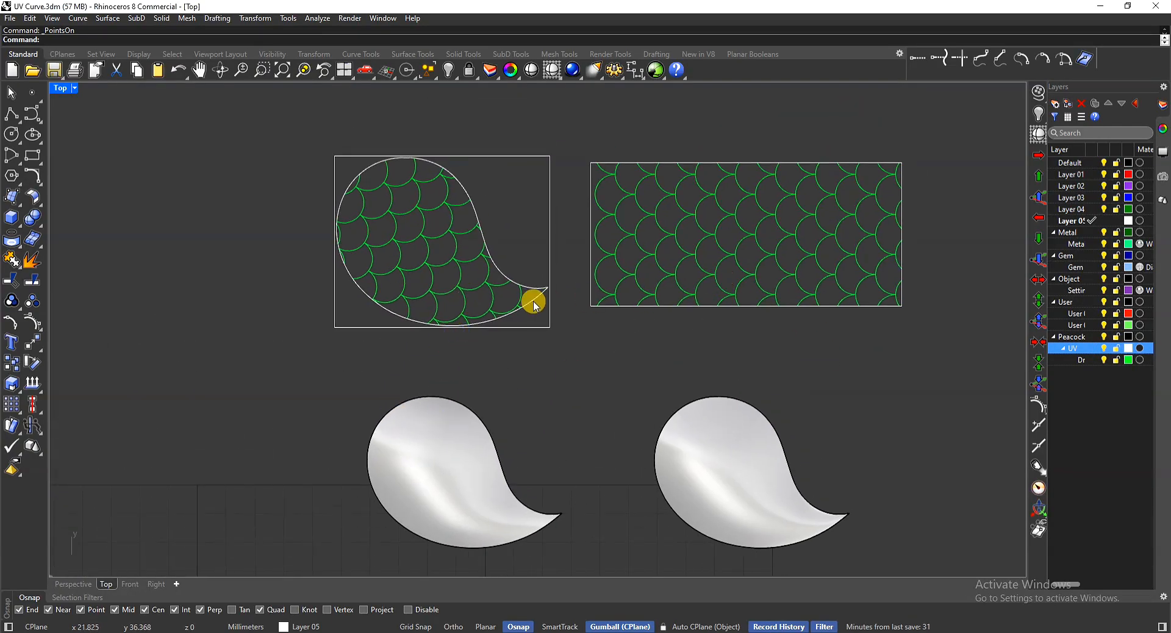
scroll(534, 305, "down", 3)
right_click_drag(536, 368, 504, 298)
scroll(615, 352, "down", 1)
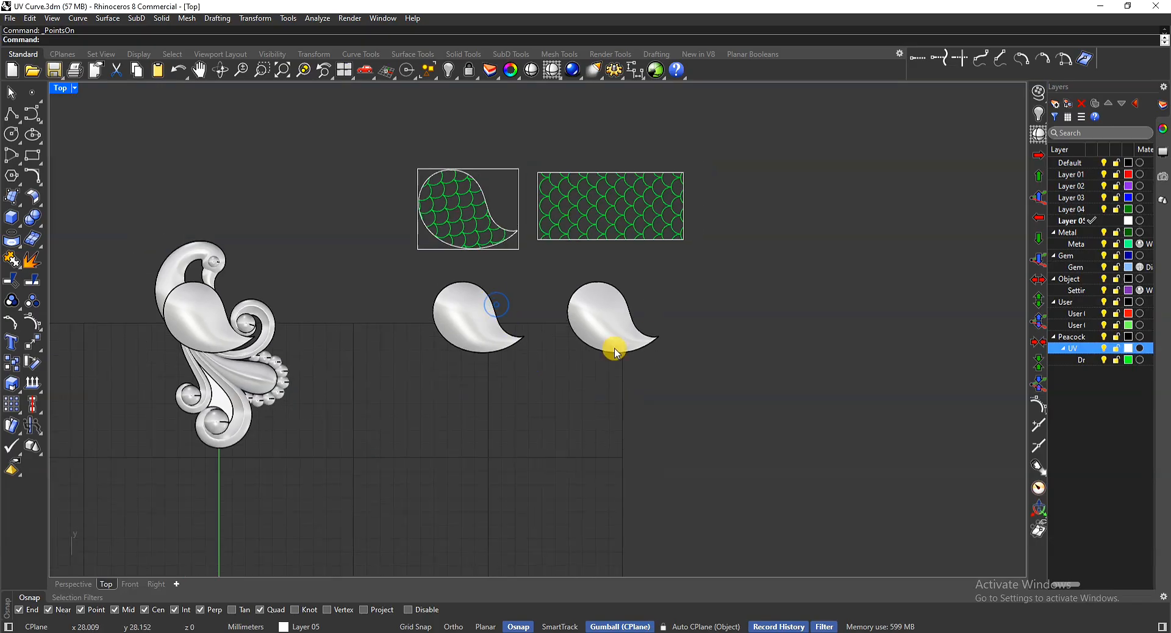
left_click(632, 334)
scroll(632, 339, "down", 2)
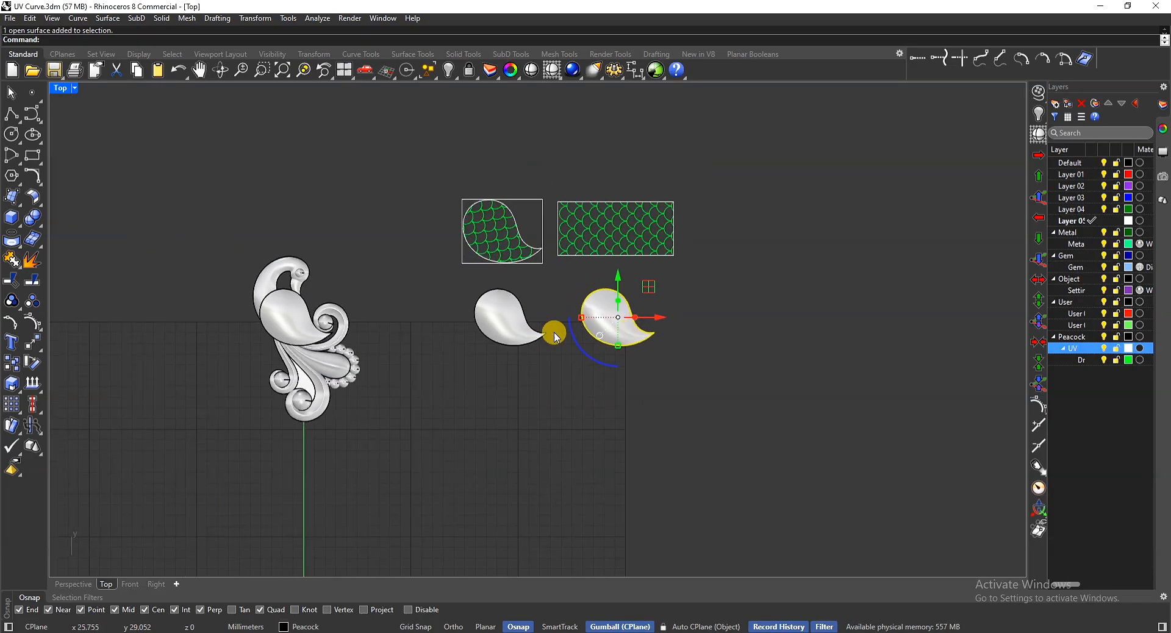
scroll(481, 340, "down", 1)
right_click_drag(587, 518, 571, 458)
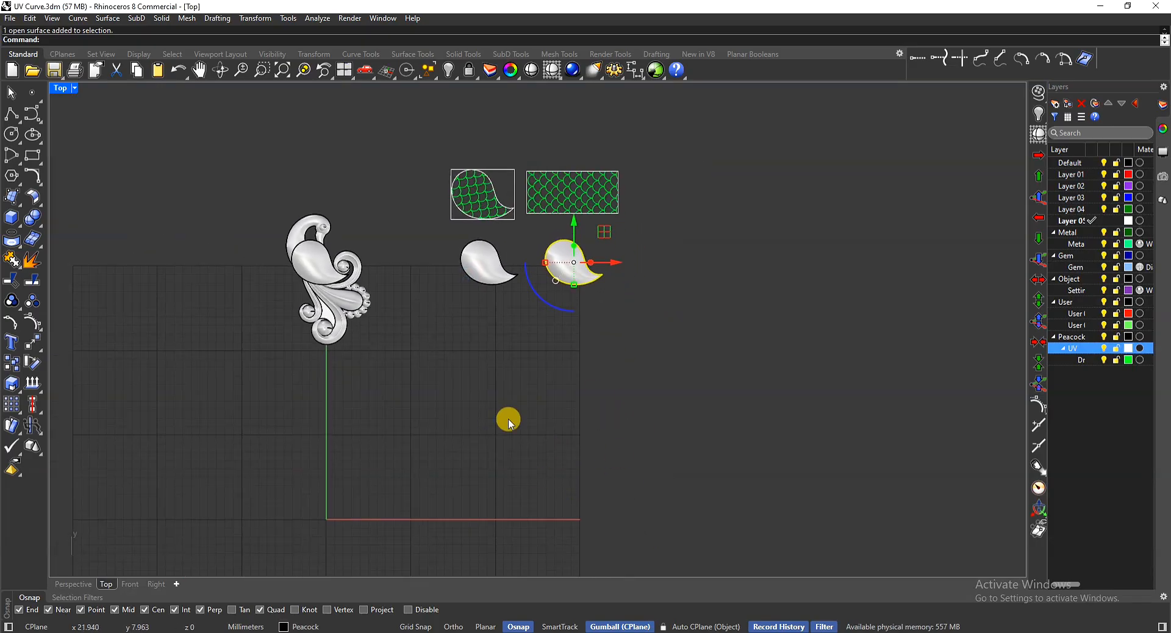
scroll(568, 342, "up", 4)
right_click_drag(568, 329, 587, 395)
scroll(575, 337, "up", 1)
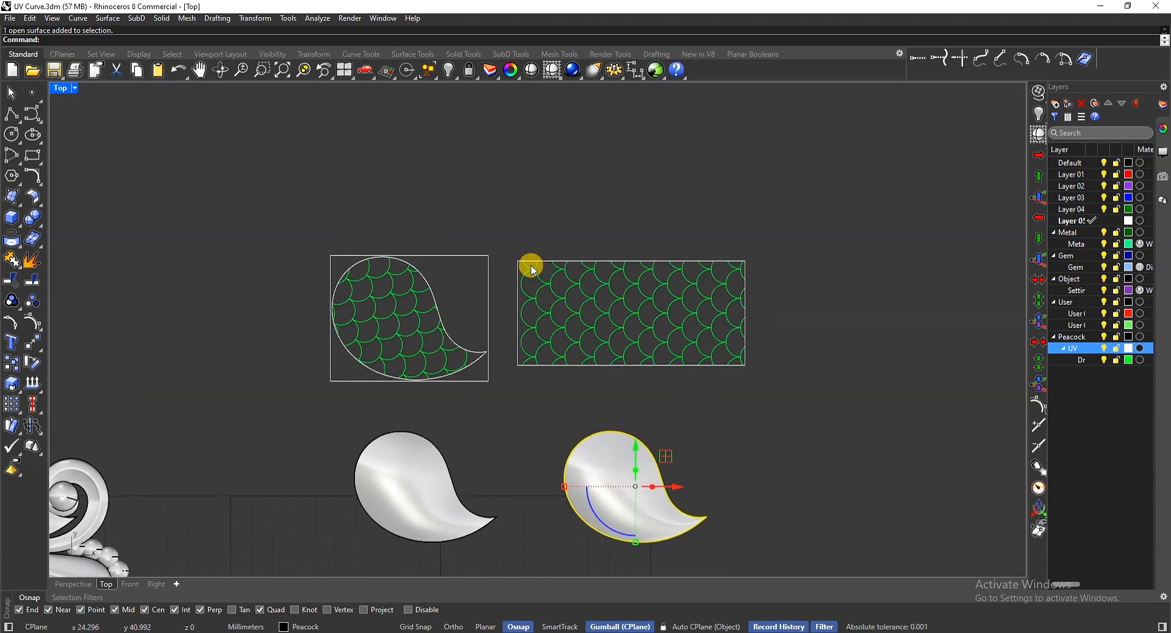
right_click_drag(493, 282, 557, 284)
left_click(497, 286)
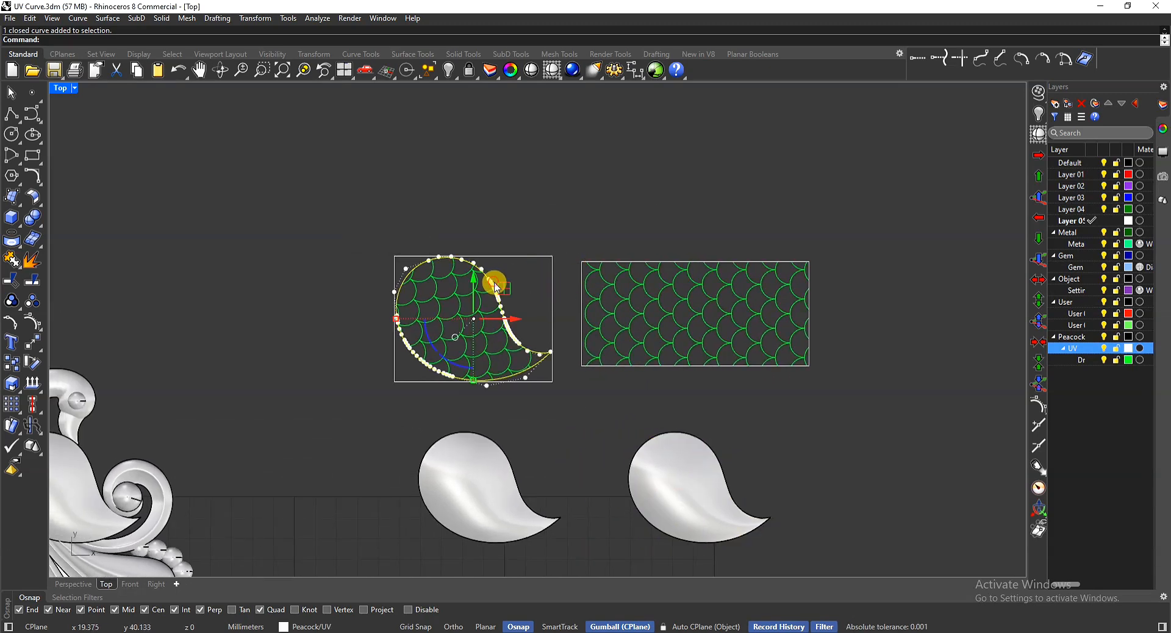
Step: Create UV curves from the teardrop surface nearer the peacock and move them to just below that surface
left_click(492, 452)
right_click_drag(552, 421, 570, 383)
type("UV")
key("Return")
key("Return")
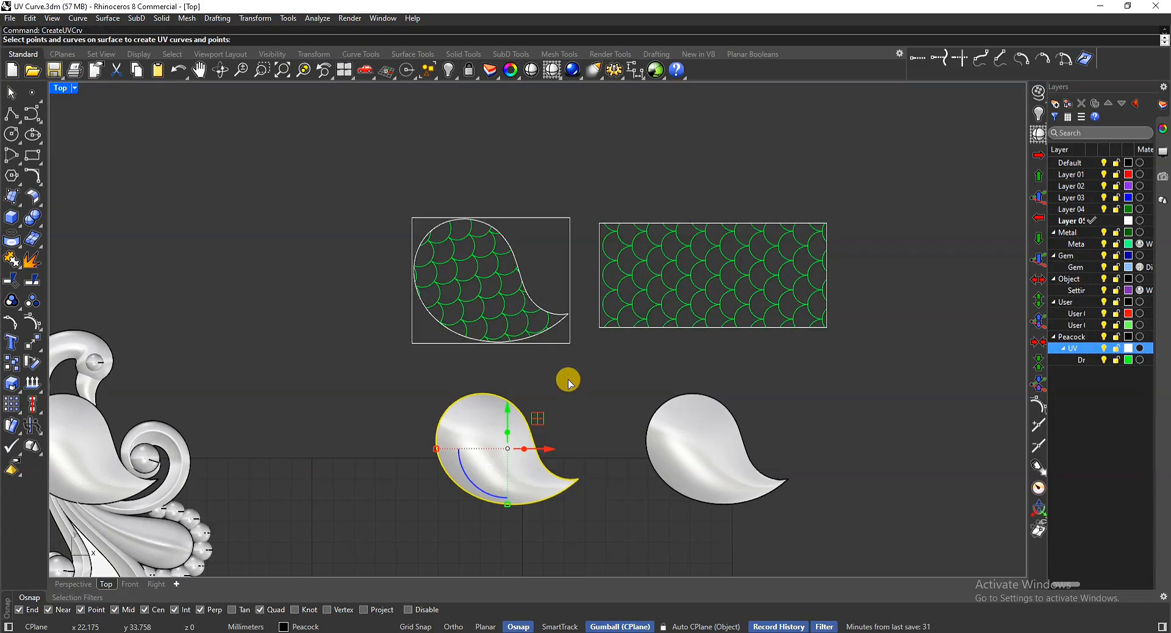
scroll(540, 314, "down", 10)
left_click_drag(479, 477, 553, 378)
scroll(532, 385, "up", 12)
left_click(626, 411)
right_click_drag(519, 465, 553, 423)
Step: Delete the newly created UV teardrop outline and its bounding rectangle
left_click_drag(680, 353, 513, 508)
scroll(520, 436, "up", 4)
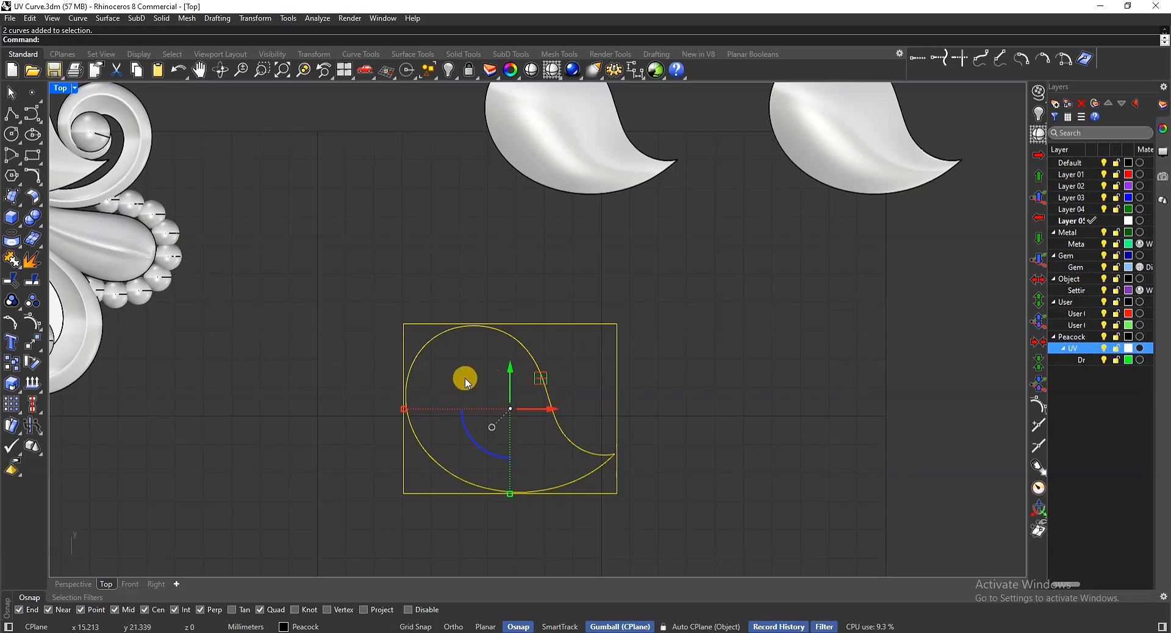
right_click_drag(464, 379, 487, 451)
key("Delete")
scroll(523, 365, "down", 3)
right_click_drag(581, 178, 555, 374)
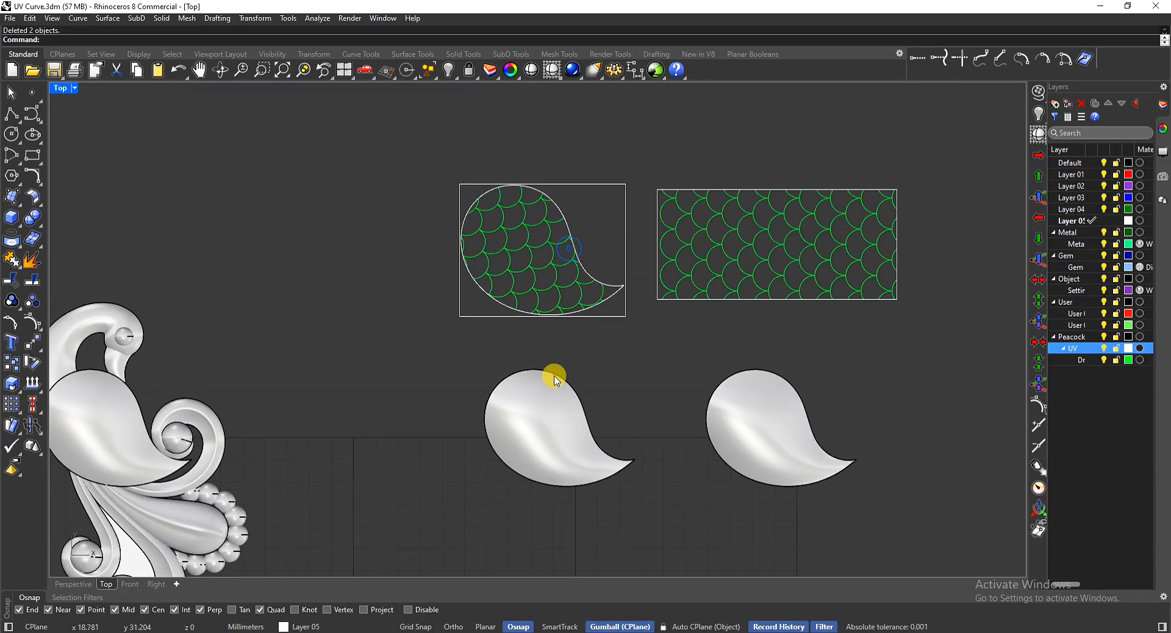
Step: Compare the scale curves inside the teardrop-shaped UV outline with those filling the rectangular UV layout
scroll(554, 281, "up", 5)
right_click_drag(558, 263, 524, 287)
scroll(551, 295, "down", 2)
scroll(523, 286, "down", 1)
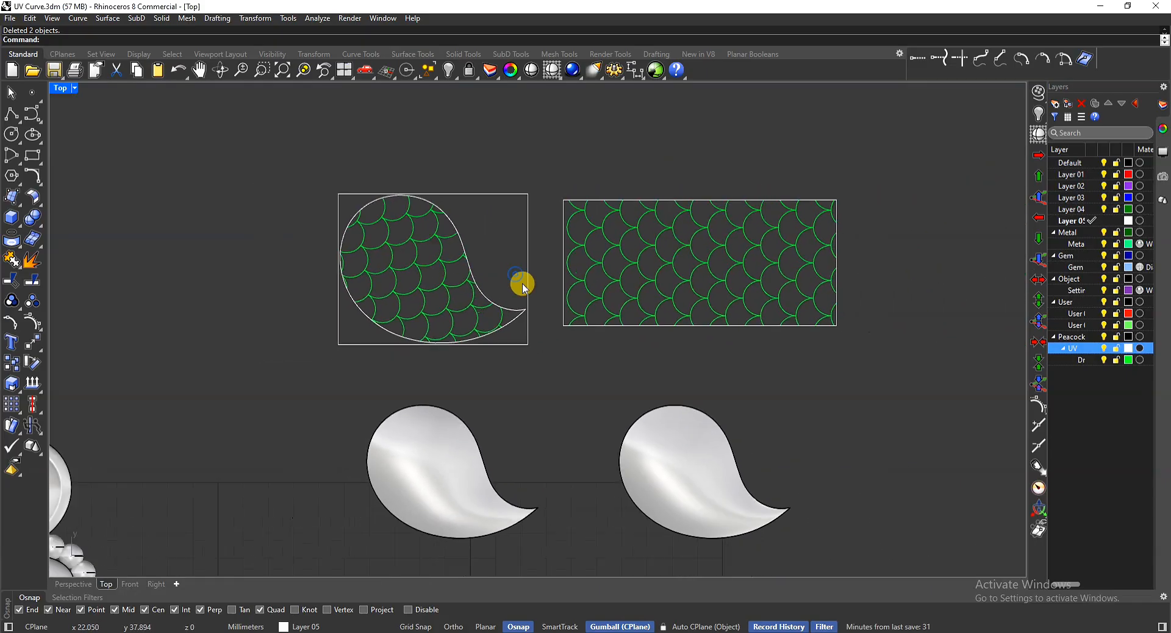
scroll(437, 274, "up", 2)
right_click_drag(437, 274, 442, 307)
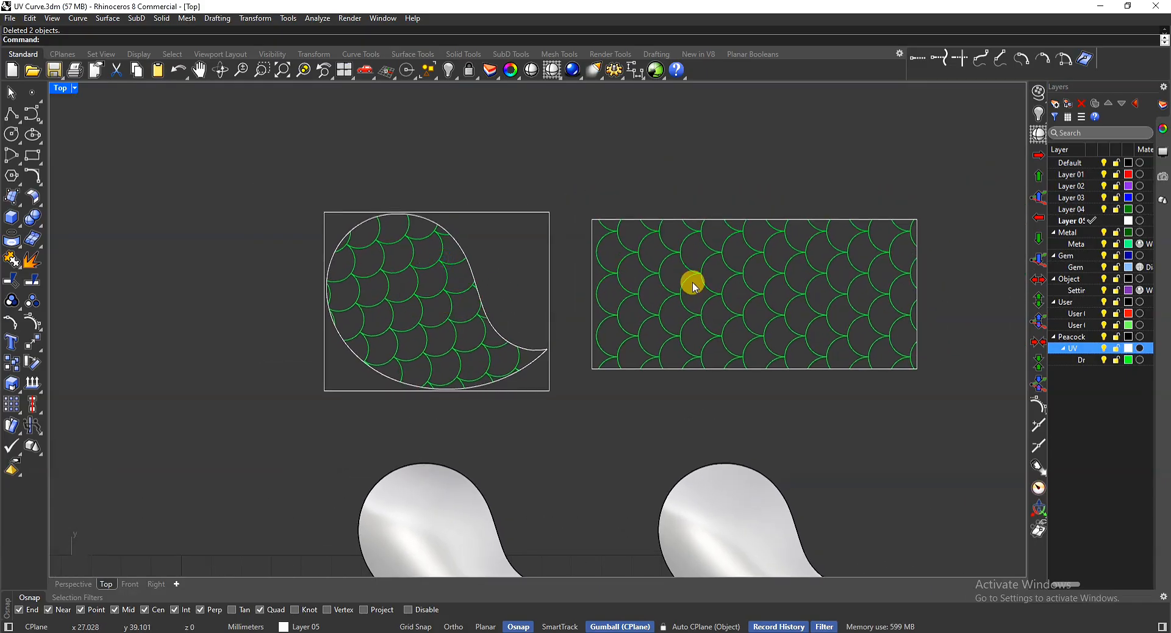
right_click_drag(720, 303, 749, 317)
left_click(461, 342)
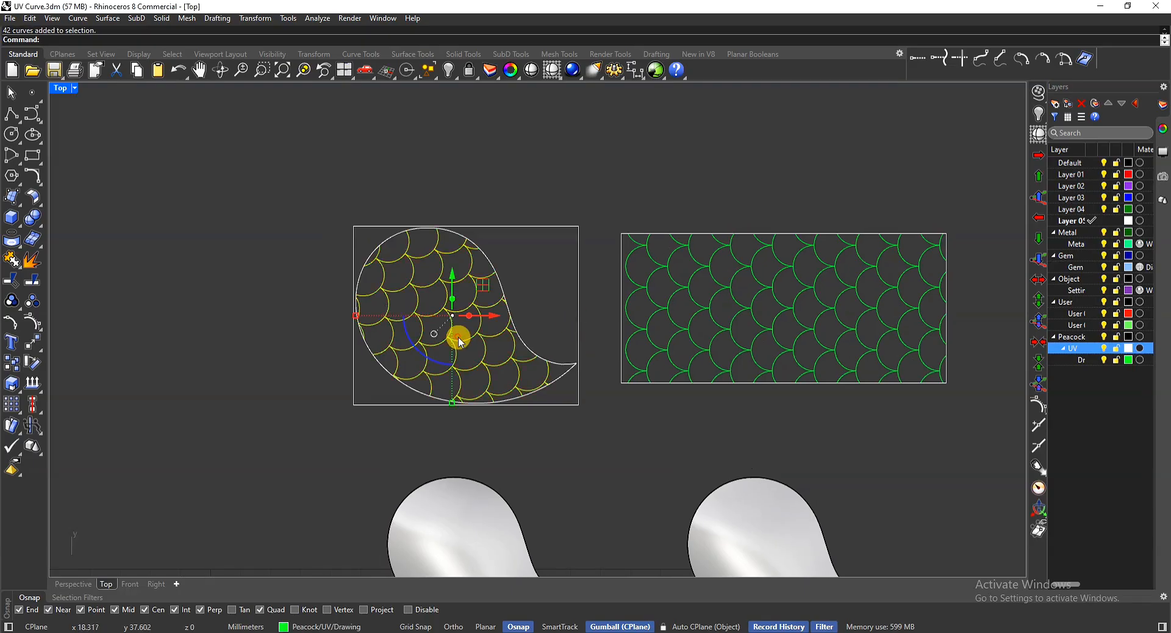
left_click(726, 337)
scroll(579, 276, "down", 2)
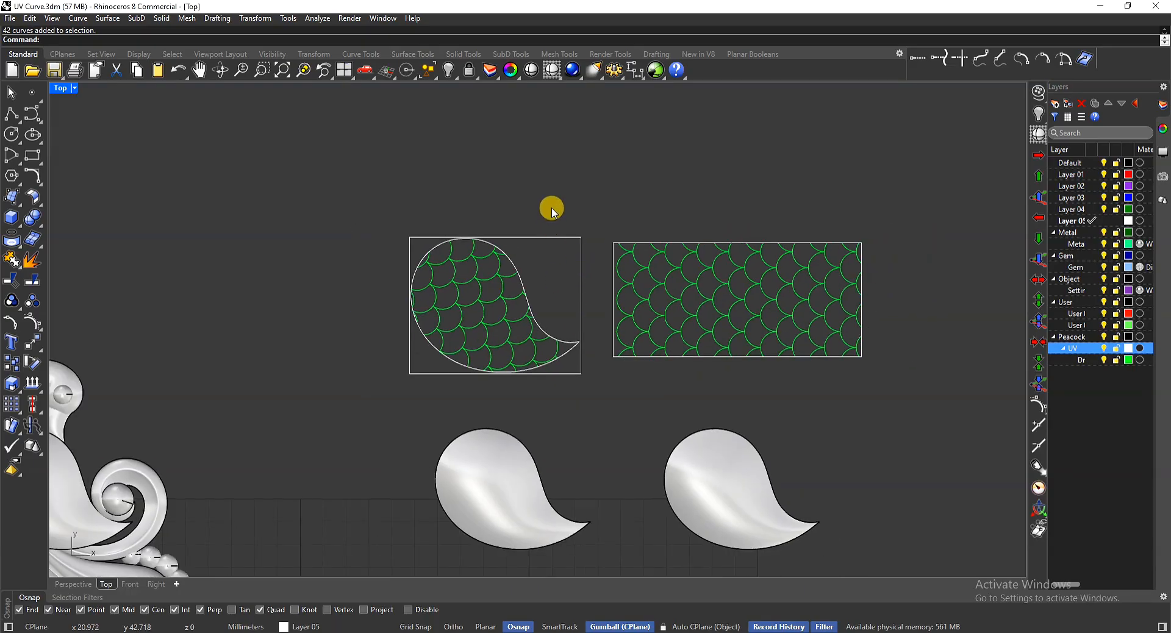
Step: Apply the scale curves and teardrop outline in the teardrop UV layout to the teardrop surface nearer the peacock
left_click_drag(551, 206, 467, 329)
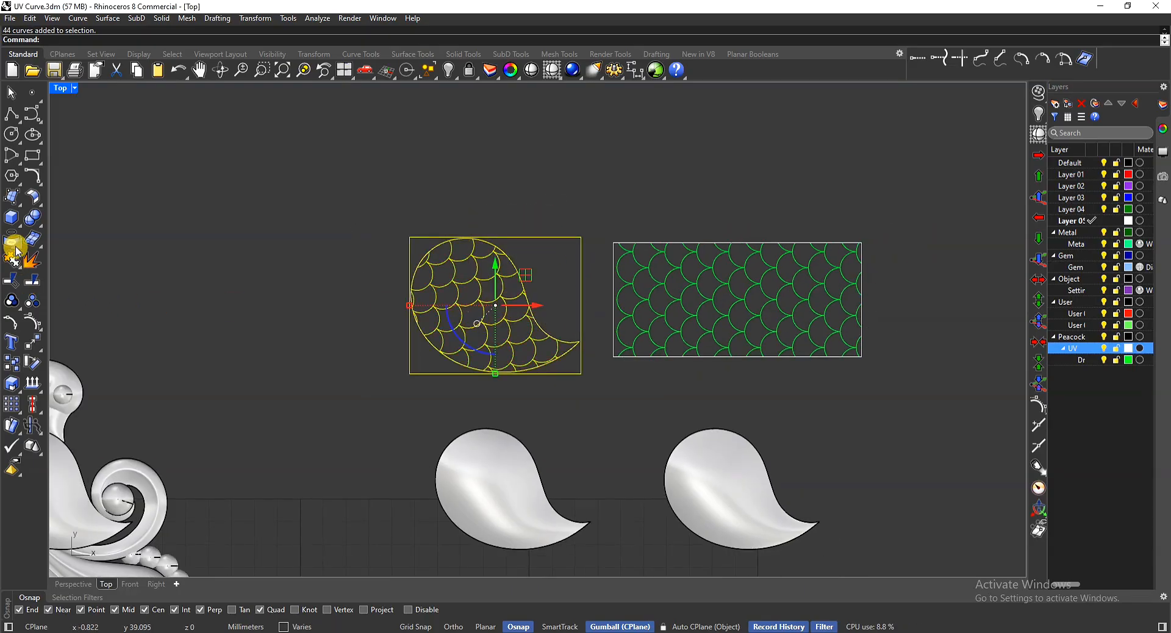
left_click(21, 252)
left_click(57, 301)
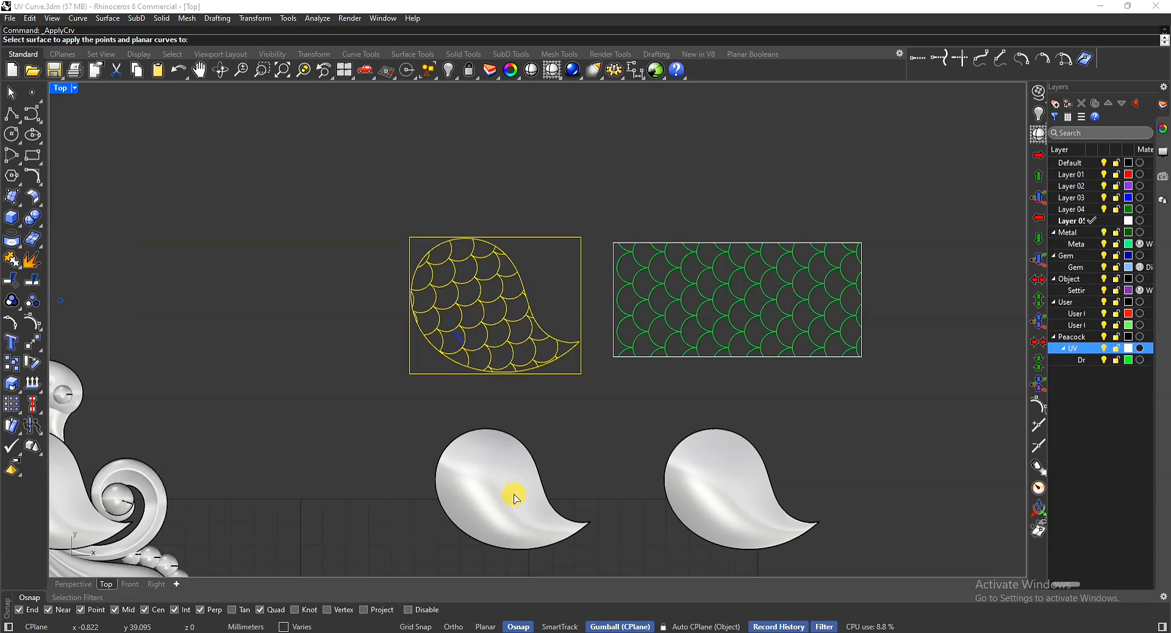
left_click(515, 486)
scroll(542, 486, "up", 5)
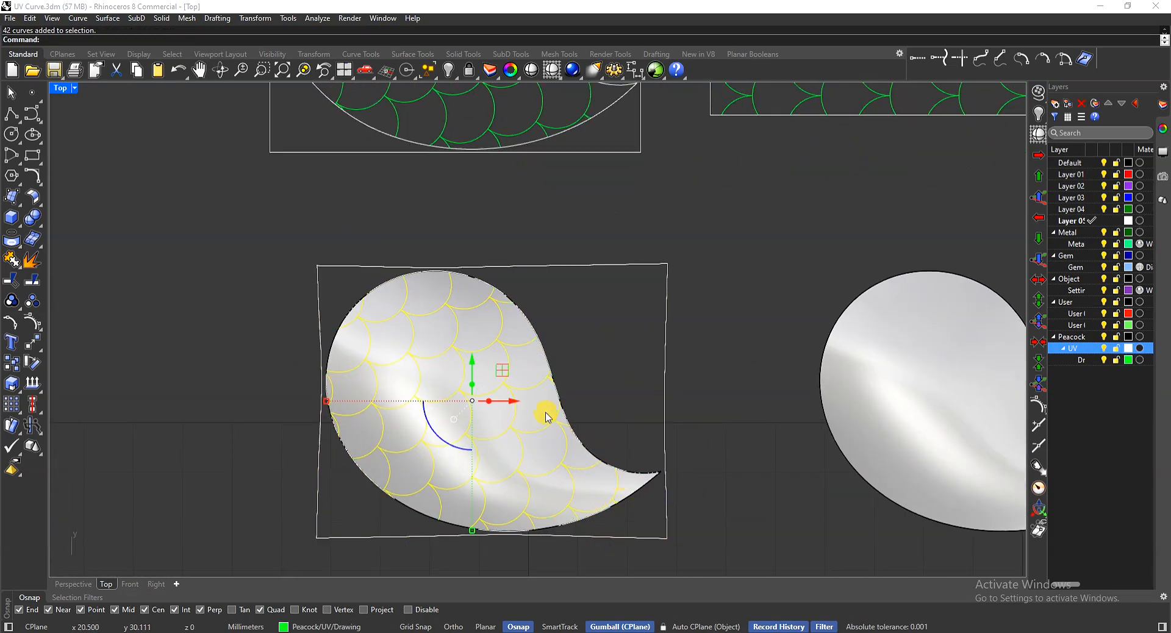
Step: Show the control points of the teardrop surface nearer the peacock and examine their layout beneath the applied scales
scroll(547, 417, "down", 3)
left_click(460, 428)
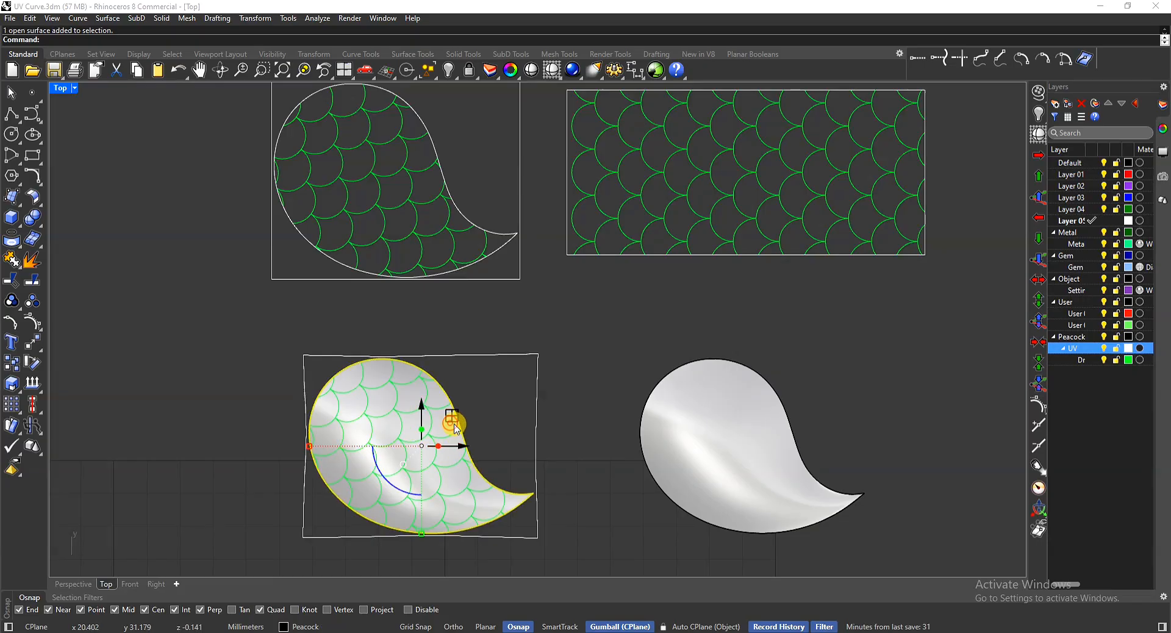
scroll(458, 420, "up", 2)
key("F10")
right_click_drag(454, 407, 550, 379)
key("Escape")
Step: Delete the applied bounding rectangle around the teardrop surface nearer the peacock
key("ctrl+F4")
left_click_drag(601, 330, 570, 378)
key("Delete")
left_click(534, 393)
left_click(546, 376)
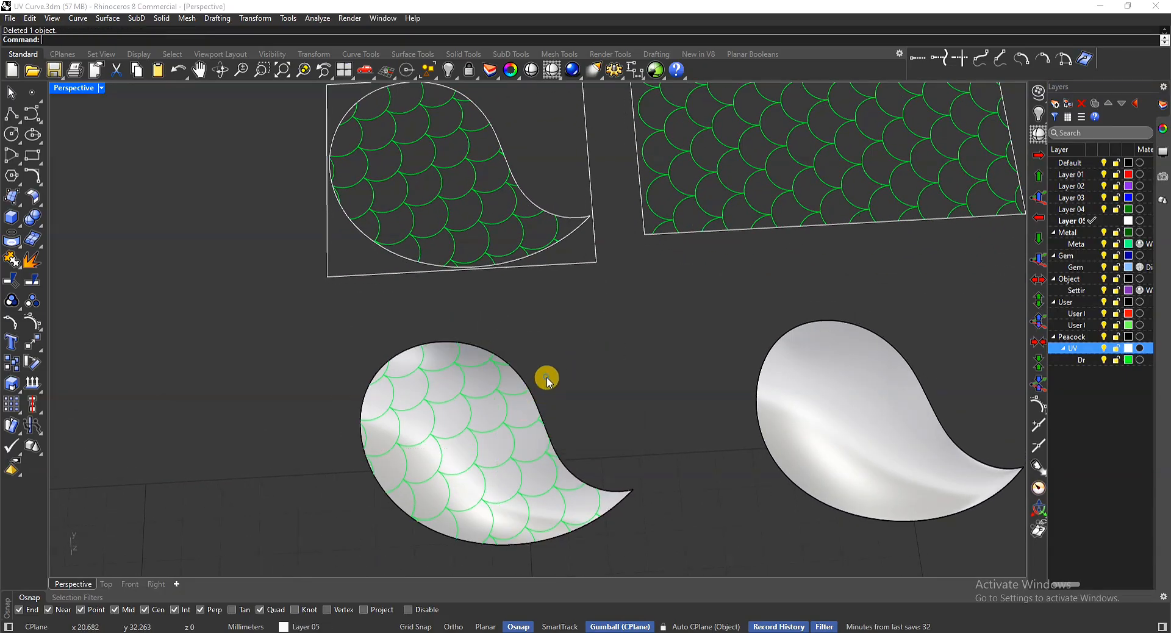
Step: Apply the rectangular scale-patterned UV layout to the teardrop surface farther from the peacock
right_click_drag(546, 377, 546, 383)
right_click_drag(507, 419, 610, 274)
left_click_drag(932, 215, 866, 247)
right_click_drag(900, 300, 786, 275)
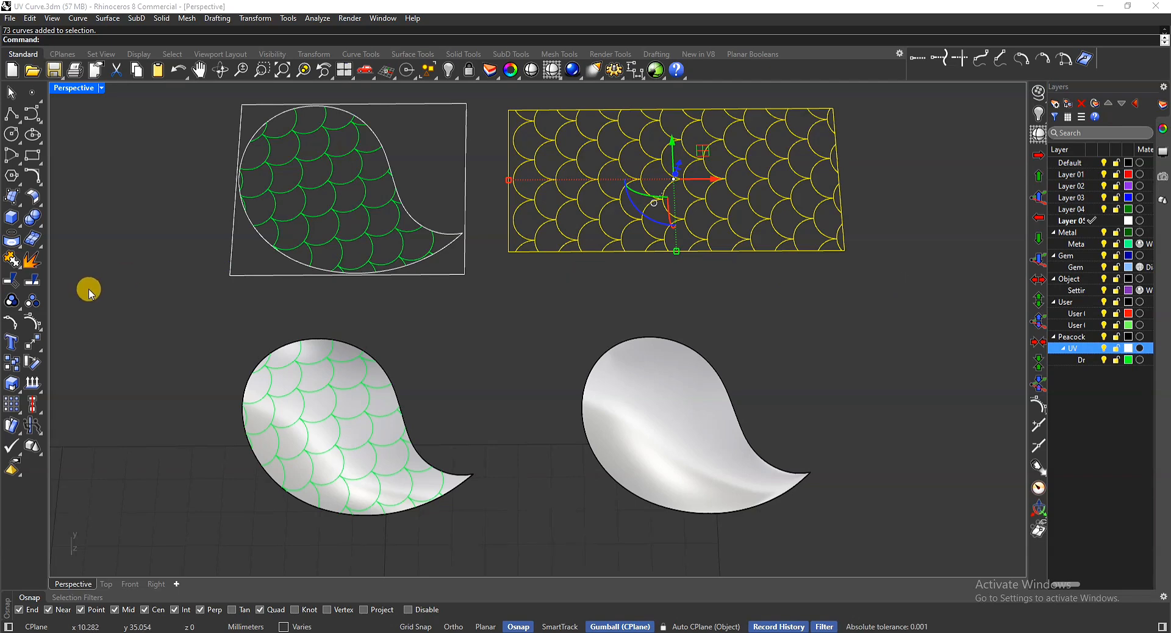
left_click(21, 248)
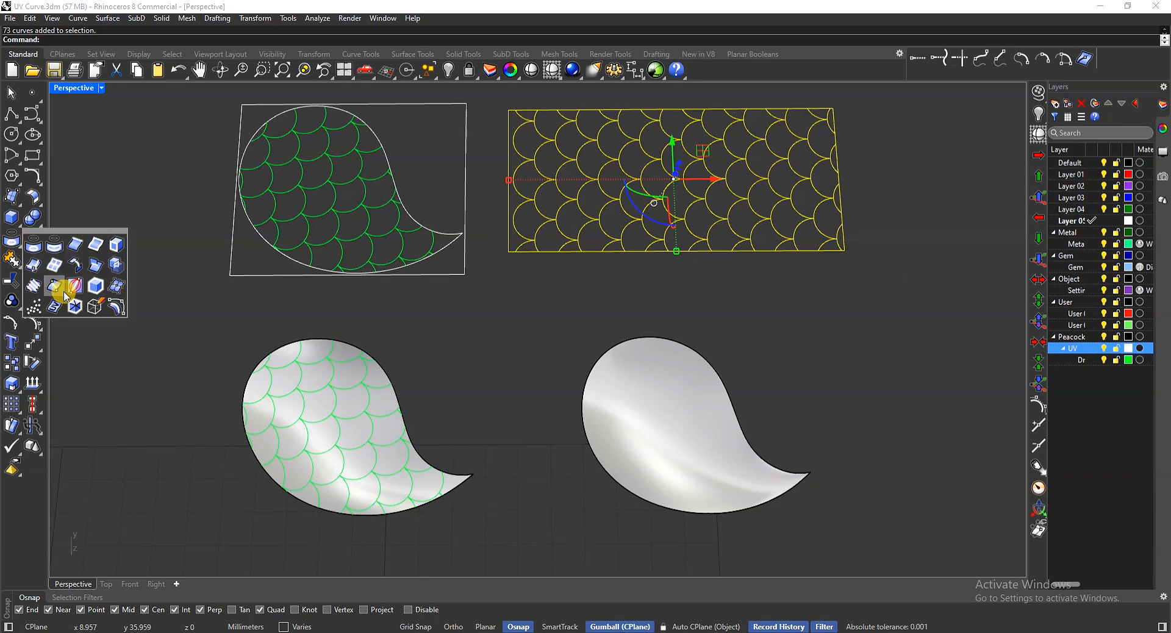
left_click(61, 306)
left_click(675, 392)
right_click_drag(439, 319, 598, 406)
scroll(710, 385, "up", 5)
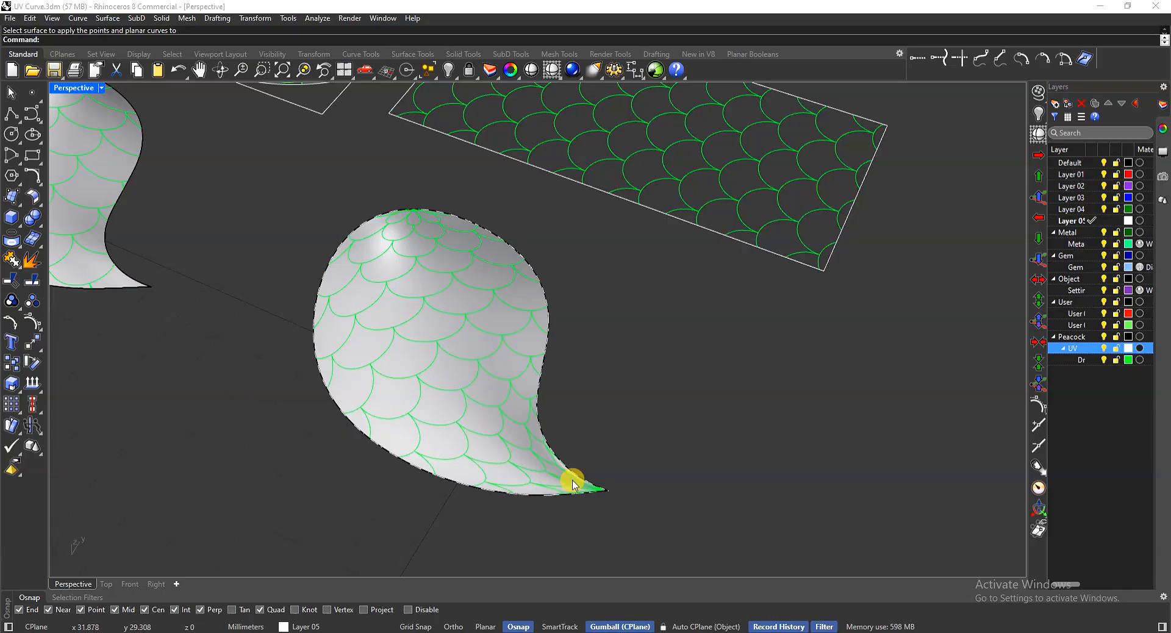
Step: Show the control points of the farther teardrop surface and examine how the scales follow them toward the pointed tip
left_click(517, 406)
key("F10")
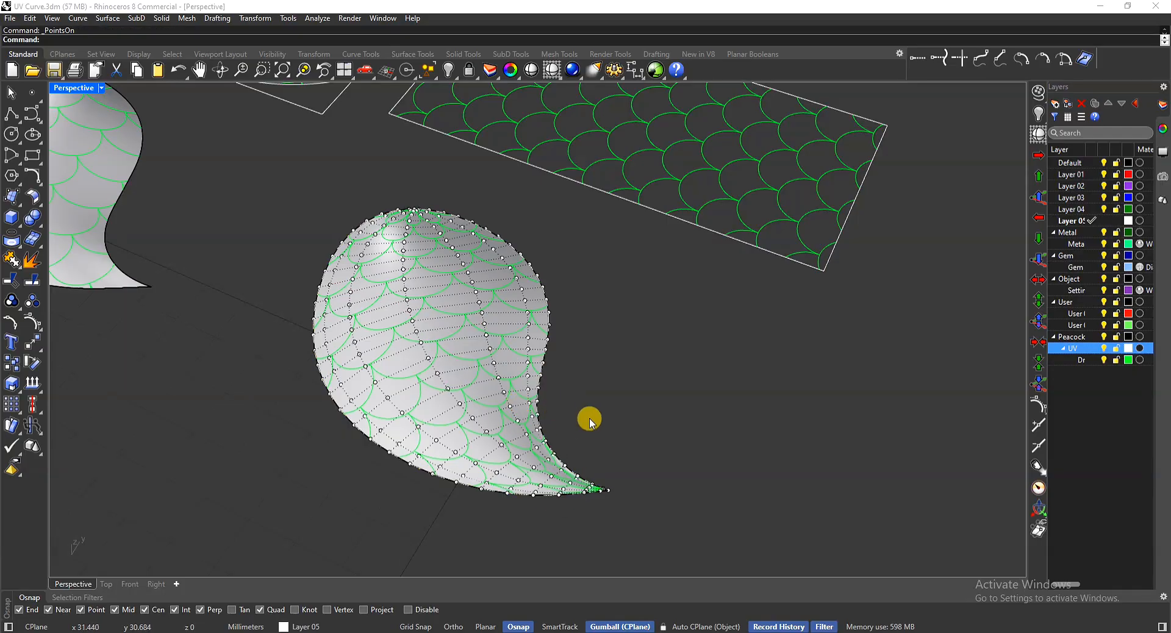
right_click_drag(590, 418, 402, 254)
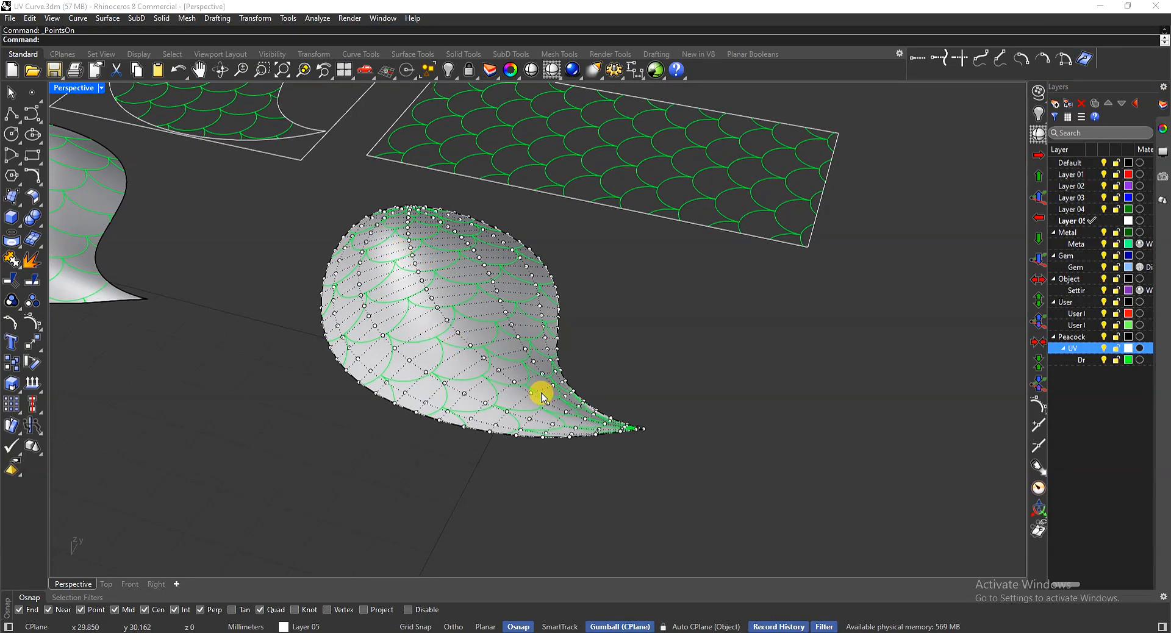
right_click_drag(602, 403, 563, 426)
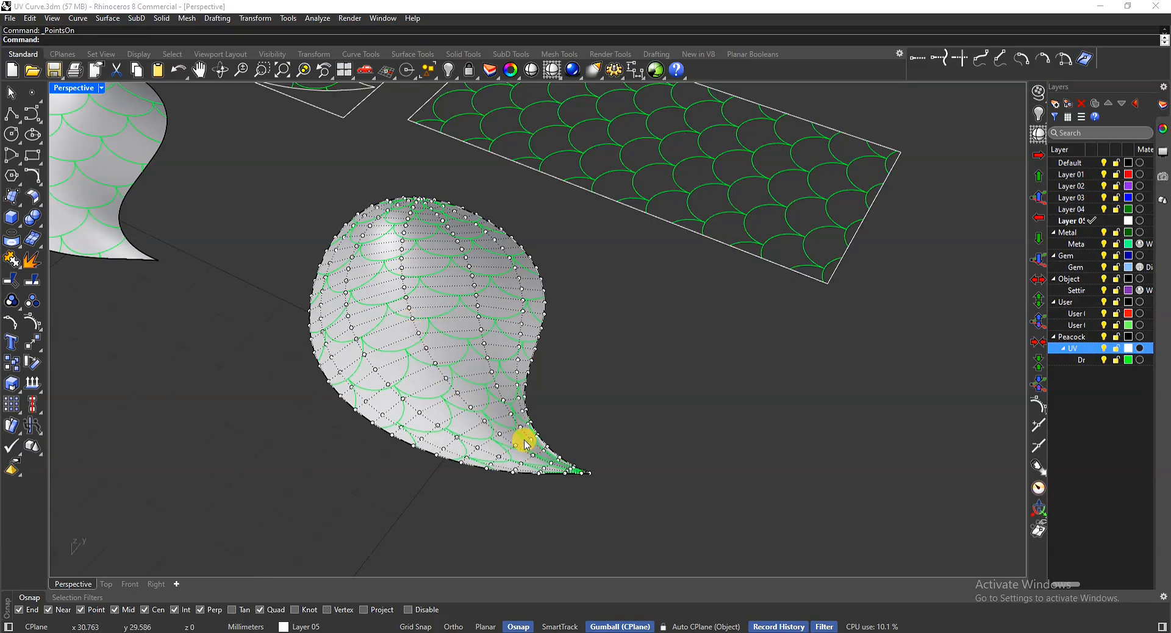
scroll(570, 487, "up", 5)
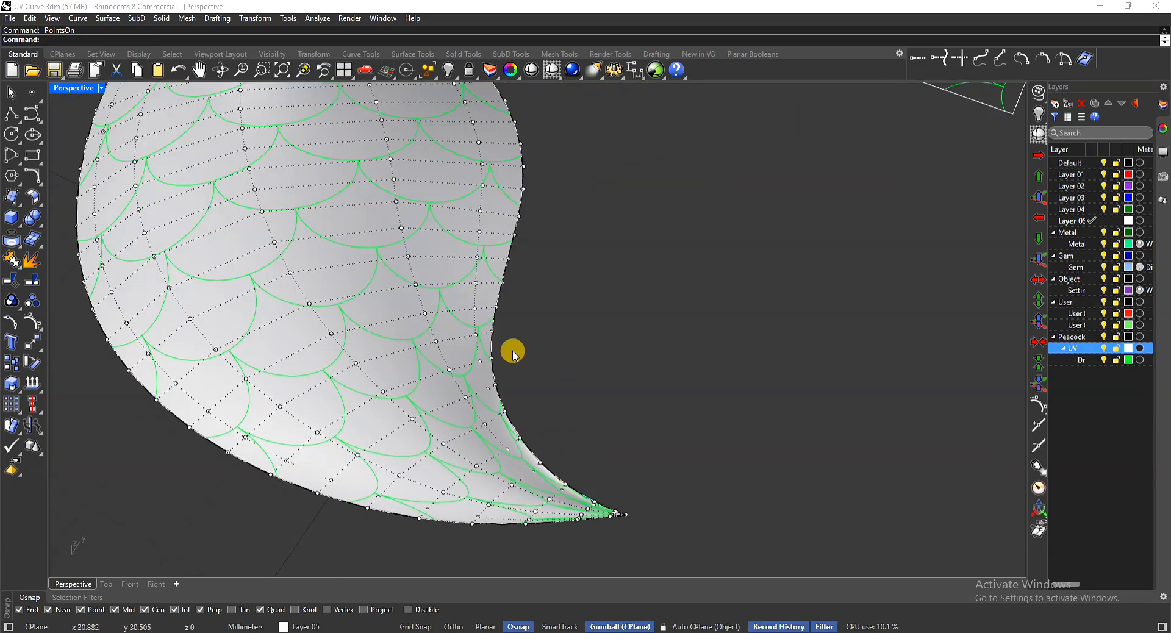
right_click_drag(514, 353, 566, 328, "ctrl")
Step: Delete the applied outline curve around the farther teardrop surface
left_click(581, 374)
key("Delete")
scroll(575, 322, "down", 4)
scroll(562, 330, "up", 3)
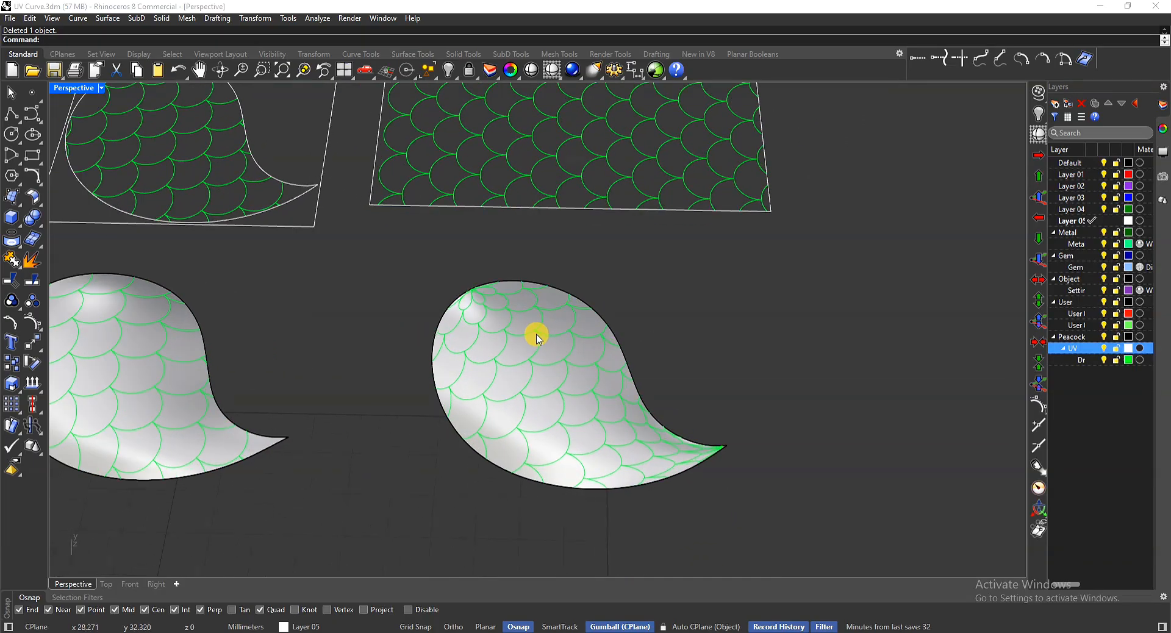
Step: Remove the scale curves from the farther teardrop surface and bring back the hidden rectangular layout of parallel lines
left_click(537, 336)
key("ctrl+h")
scroll(577, 389, "down", 2)
right_click_drag(620, 273, 614, 368, "shift")
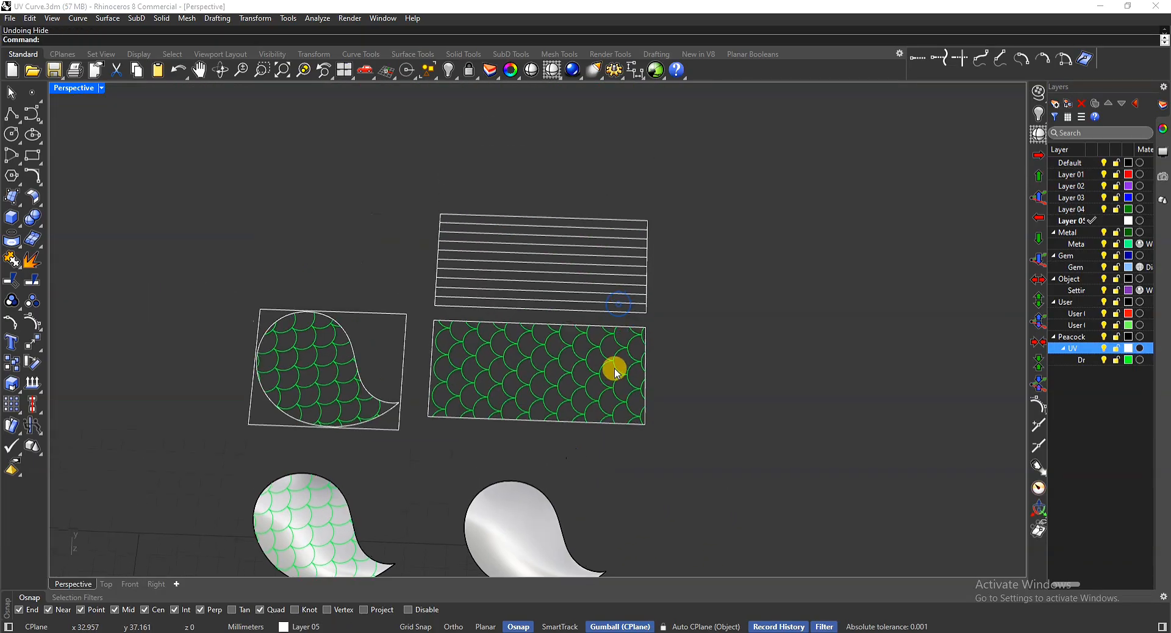
Step: Move the rectangular layout of parallel lines to Layer 01
scroll(577, 253, "up", 5)
left_click(561, 213)
scroll(567, 219, "down", 5)
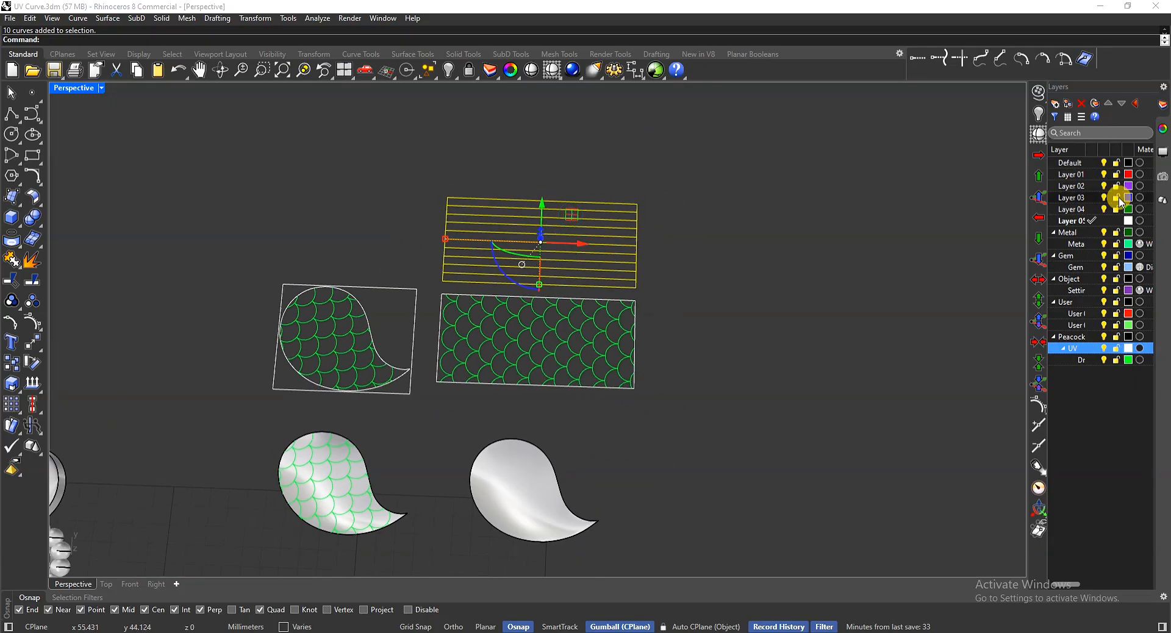
left_click(1072, 174)
right_click(1071, 174)
left_click(1083, 337)
Step: Apply the parallel-line UV layout to the teardrop surface farther from the peacock
left_click(20, 250)
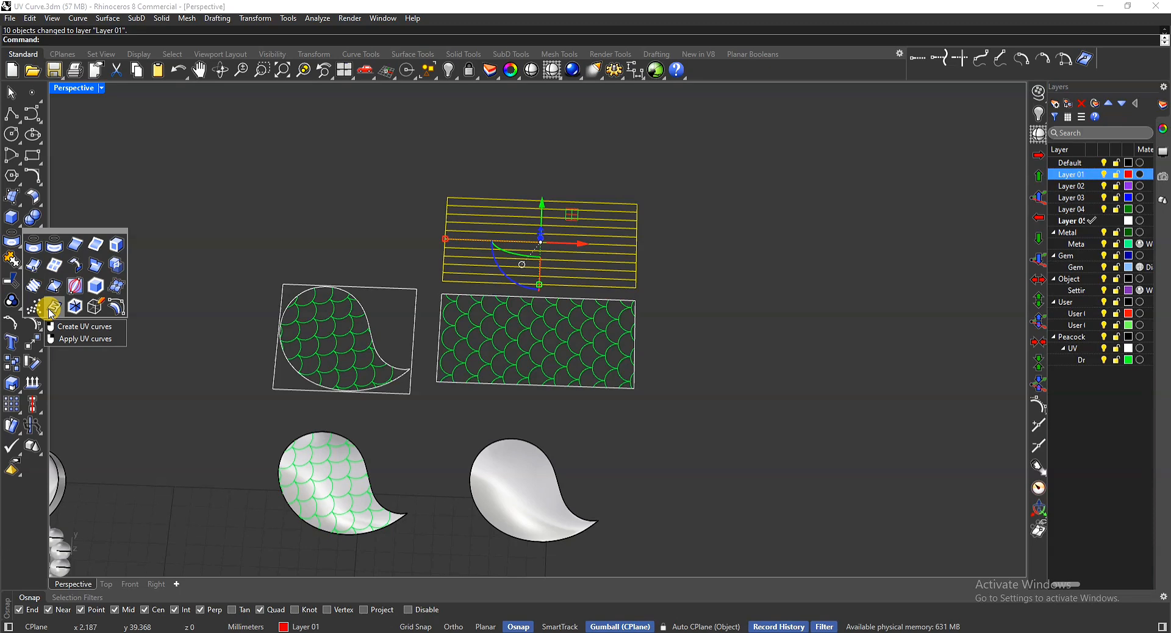
right_click(51, 313)
left_click(479, 477)
scroll(604, 535, "up", 6)
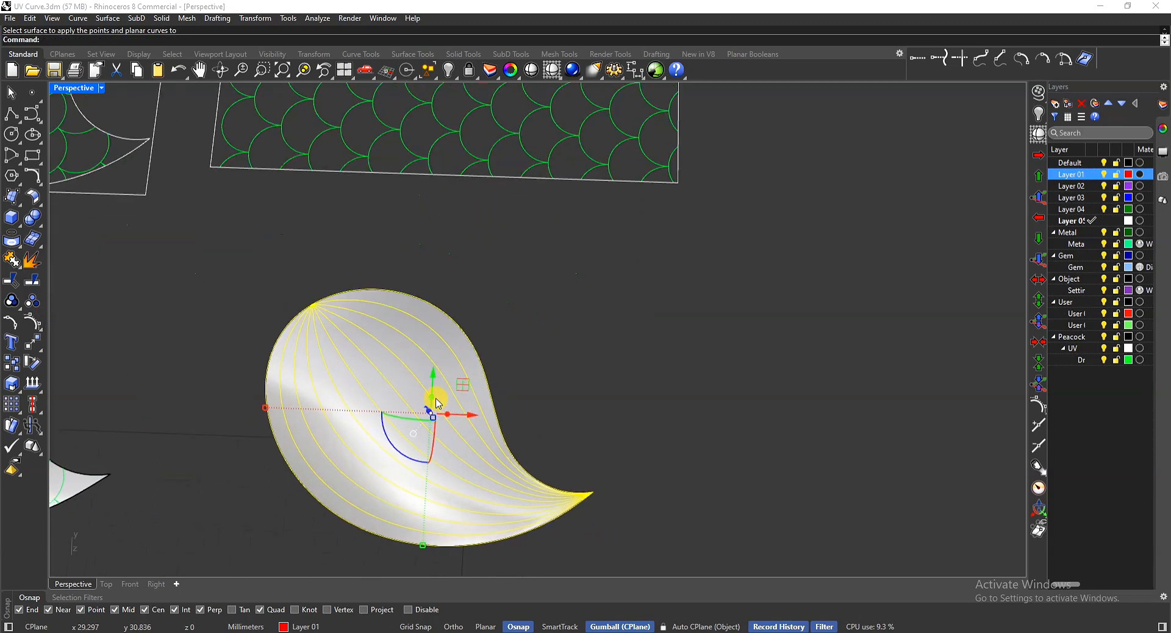
left_click(409, 371)
key("Delete")
scroll(535, 336, "down", 4)
right_click_drag(533, 340, 433, 235)
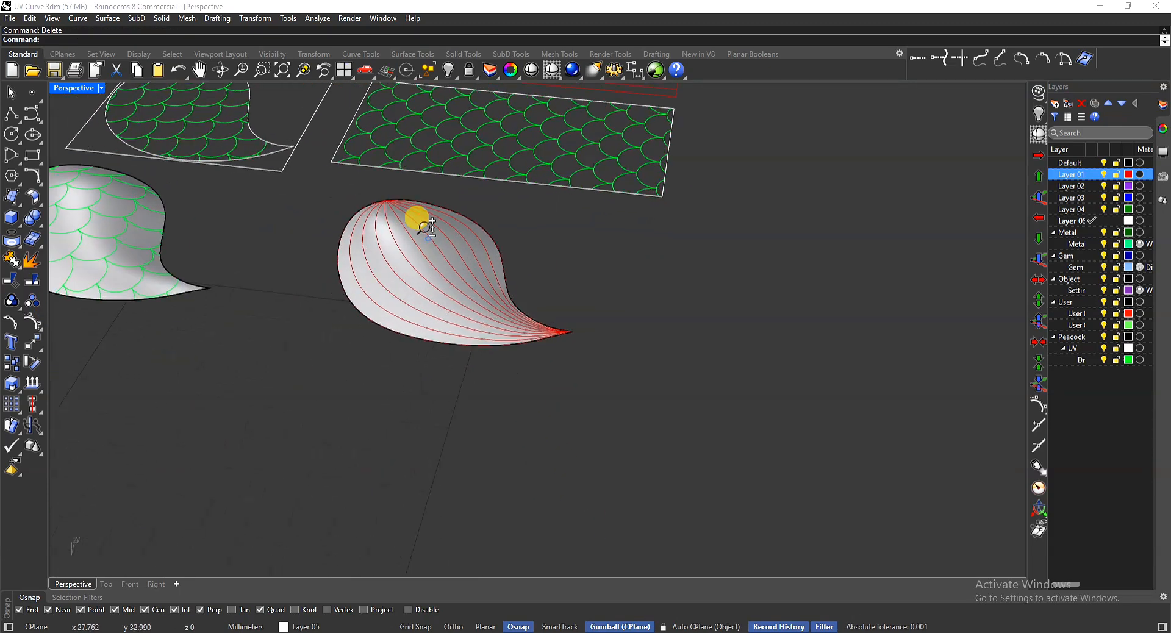
Step: Ungroup the lines applied to the farther teardrop and regroup the inner lines without the closed outline
scroll(422, 228, "up", 7)
left_click(425, 279)
key("ctrl+shift+g")
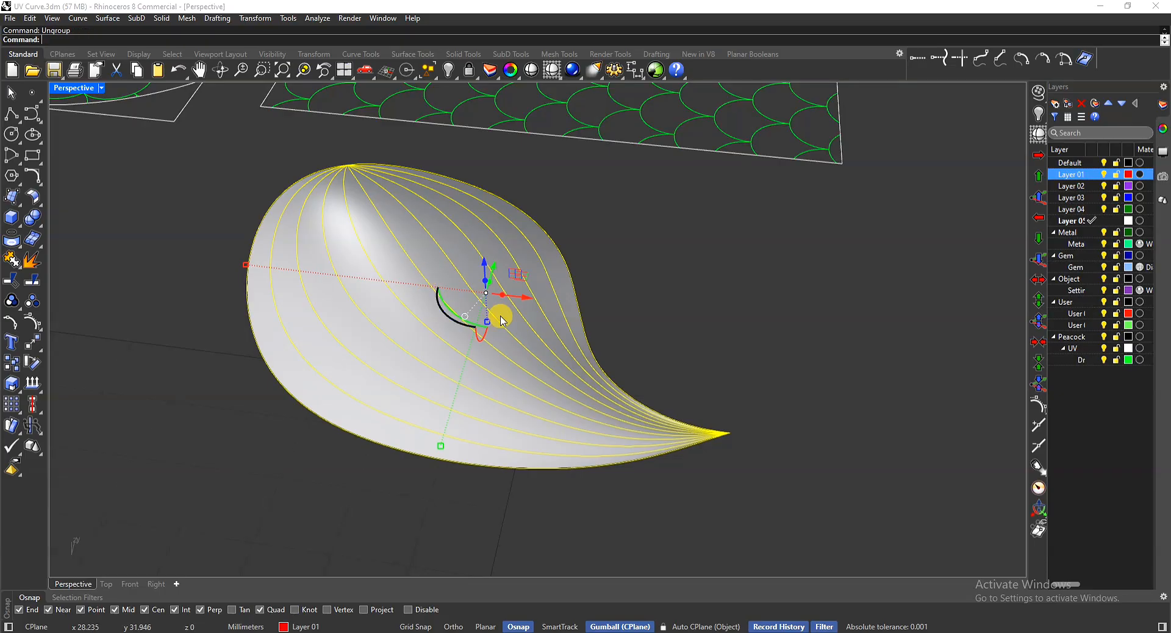
left_click(519, 470, "ctrl")
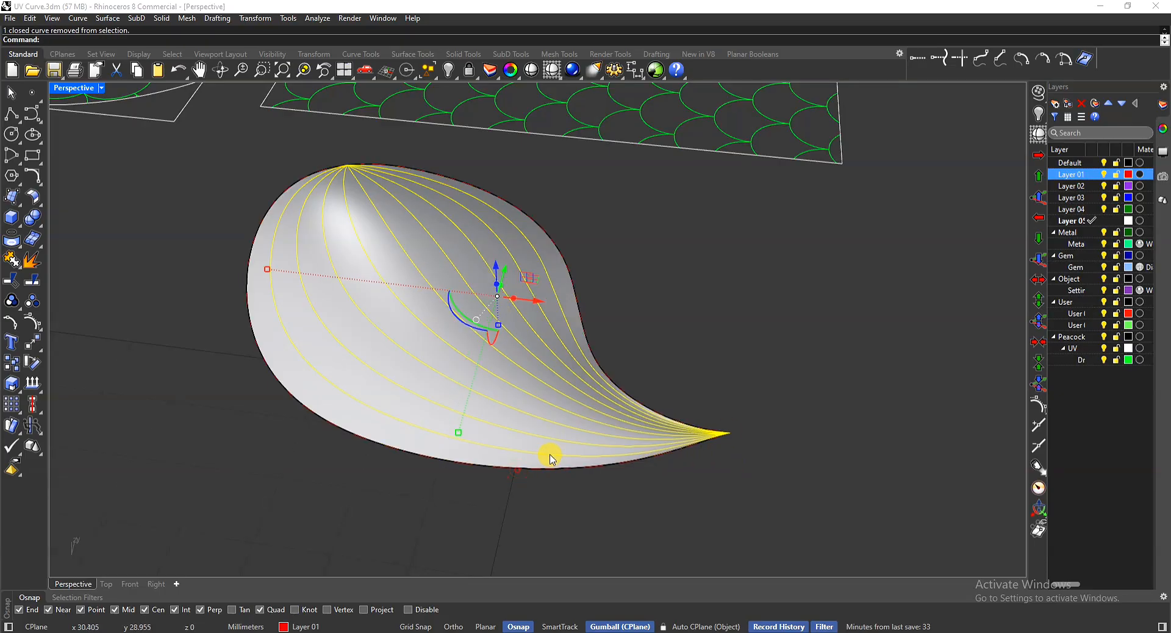
left_click(709, 352)
scroll(488, 373, "up", 3)
scroll(338, 338, "down", 3)
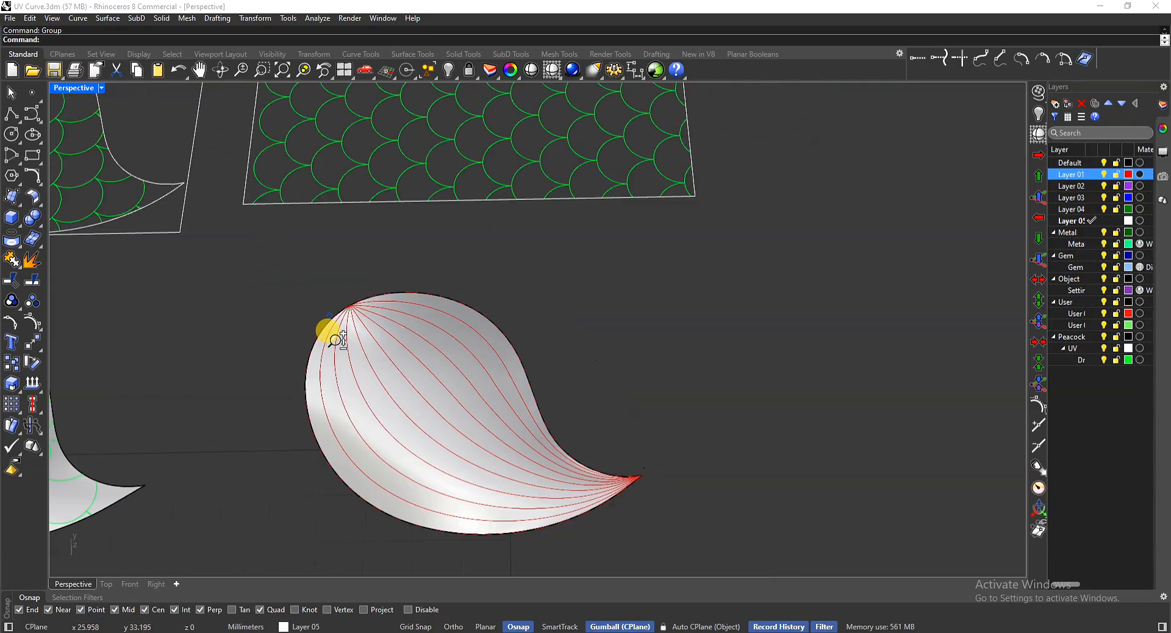
scroll(337, 340, "down", 2)
scroll(390, 356, "up", 2)
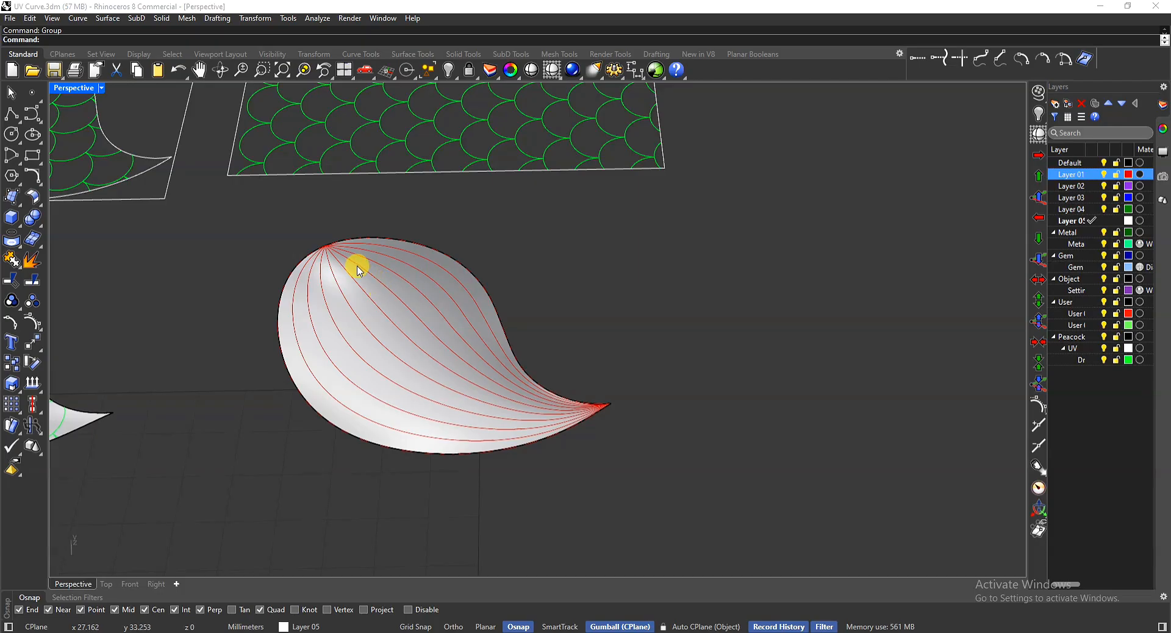
Step: Pipe the grouped inner lines with round caps, sizing them by diameter, and delete the source curves
left_click(414, 343)
left_click(463, 384)
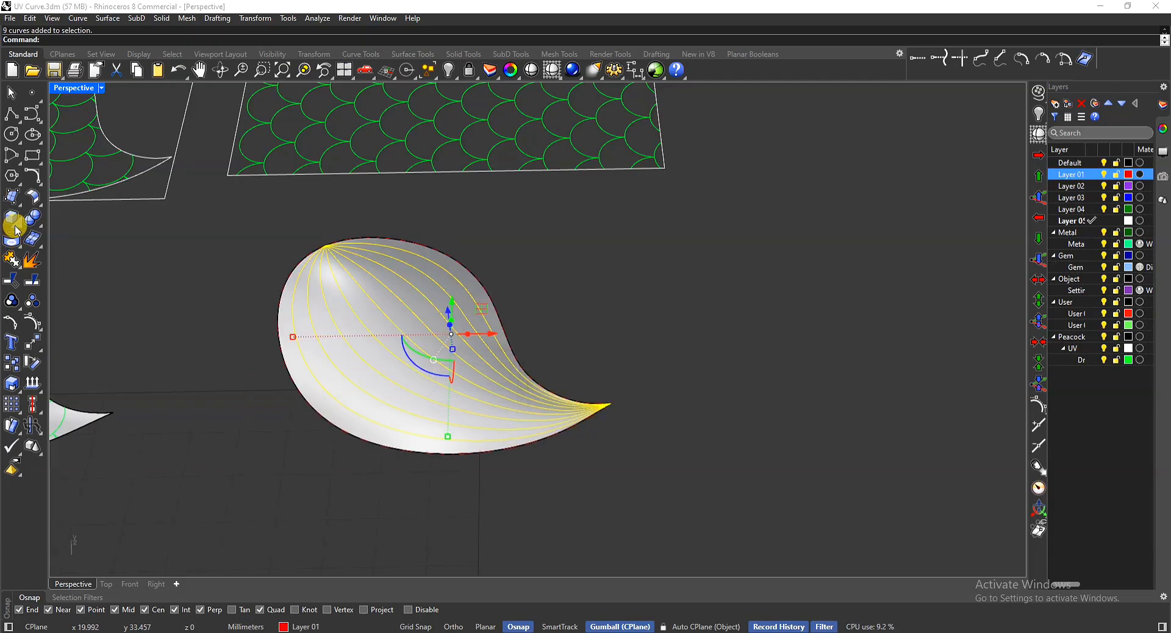
left_click(16, 229)
left_click(89, 264)
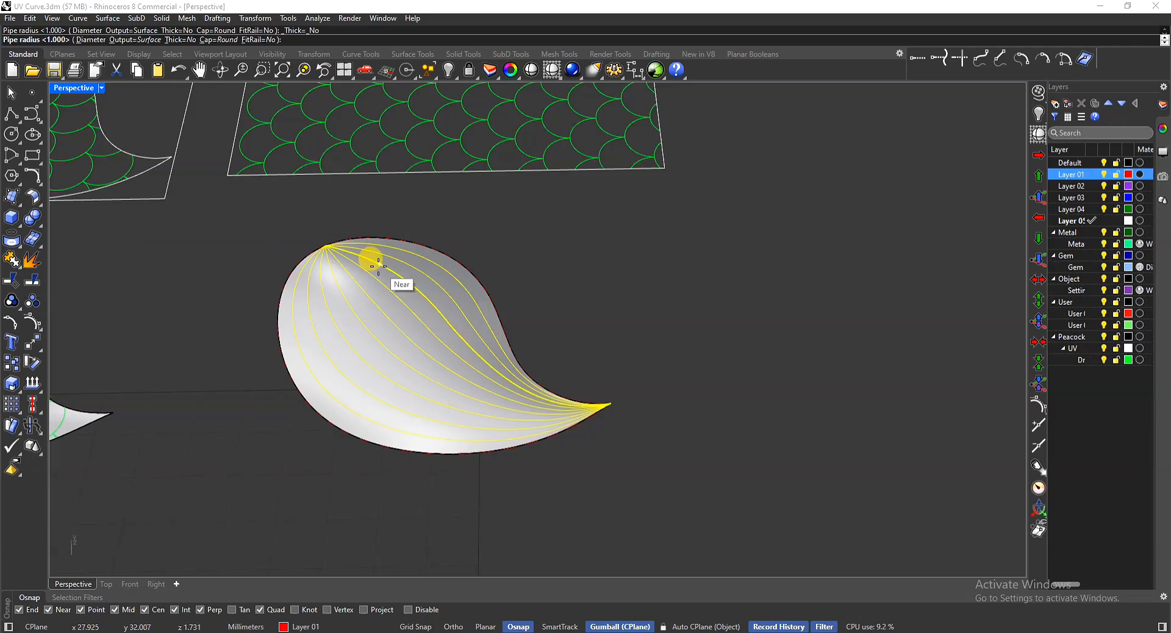
type("d")
key("Return")
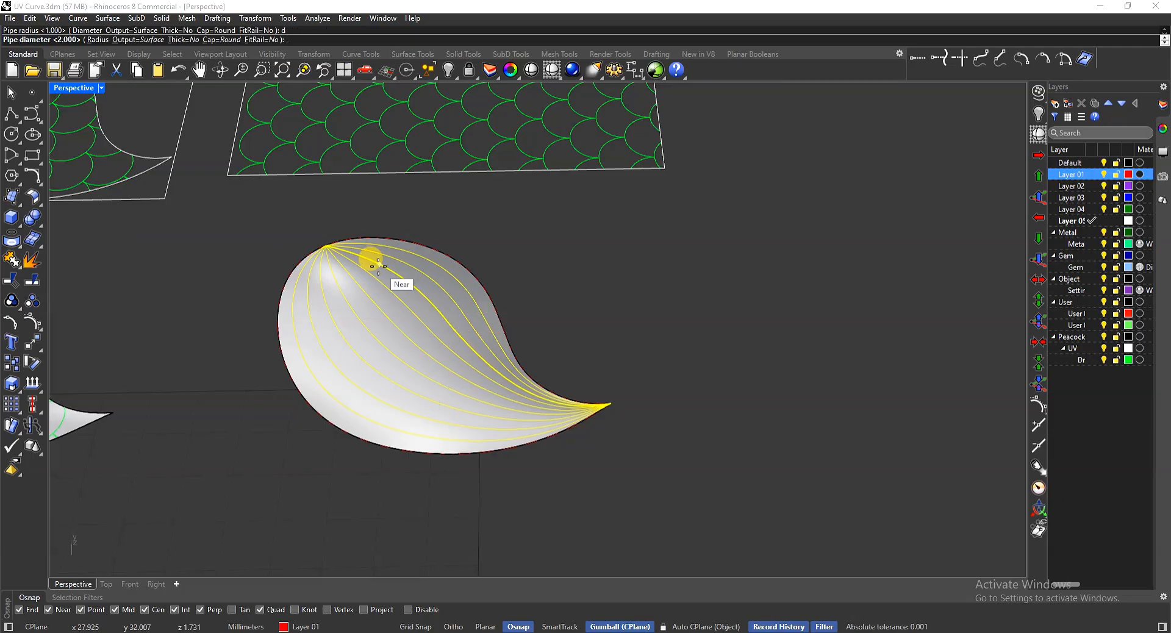
left_click(413, 262)
key("Return")
right_click_drag(413, 261, 478, 295)
key("Delete")
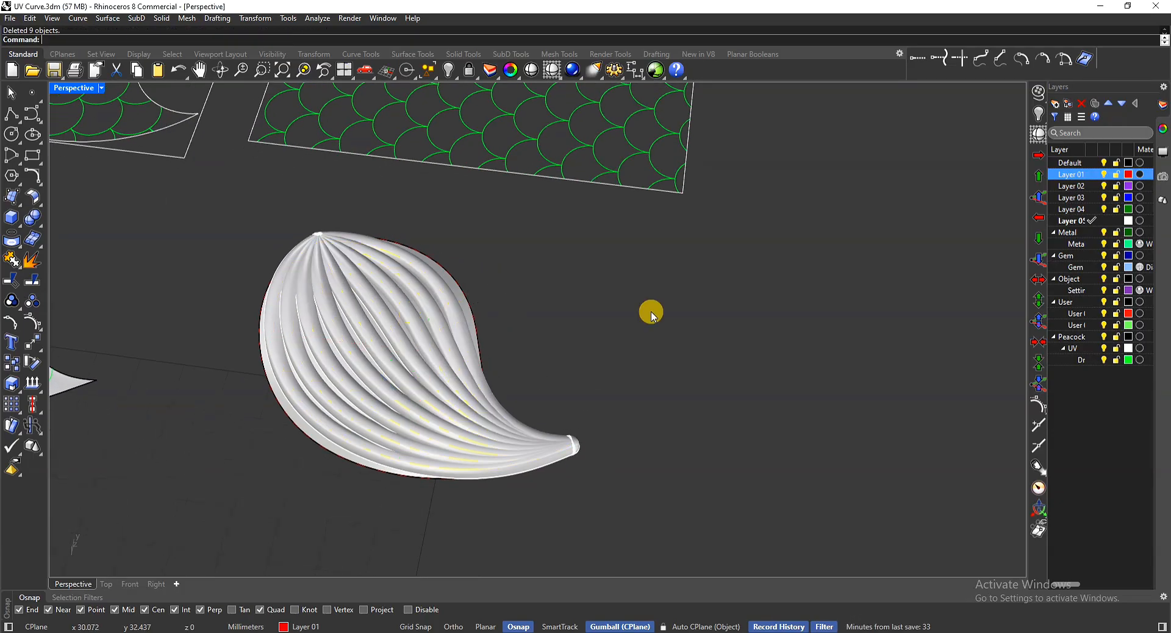
Step: Inspect the piped teardrop from several angles in Rendered display mode, then return to Shaded mode
right_click_drag(646, 311, 350, 361)
right_click_drag(407, 385, 722, 290)
middle_click(720, 290)
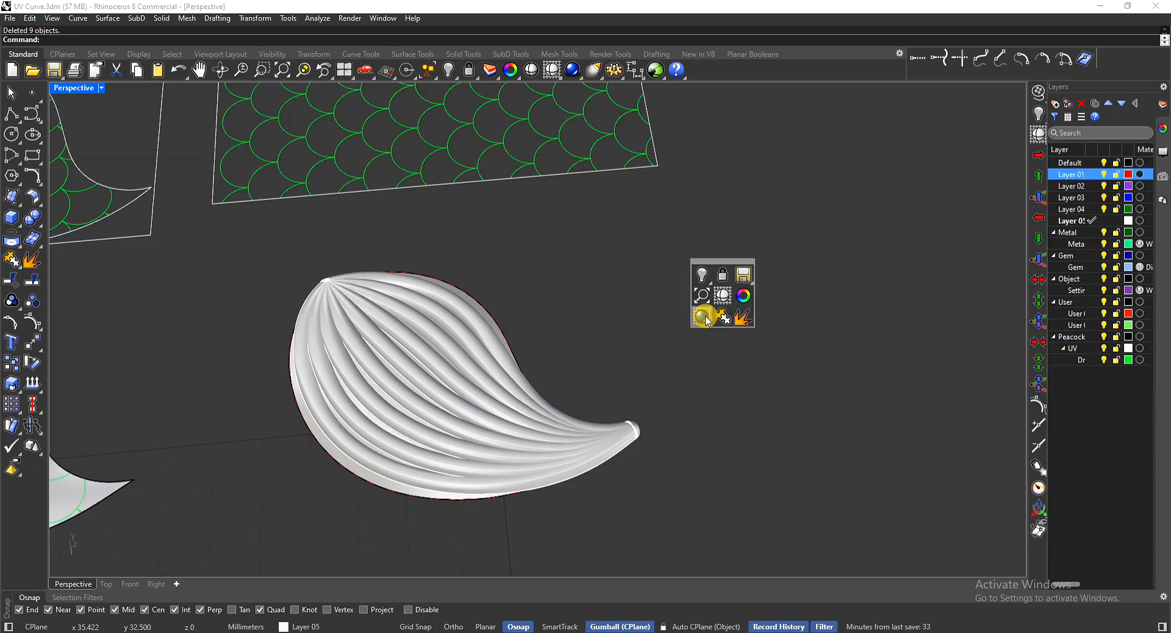
left_click(704, 315)
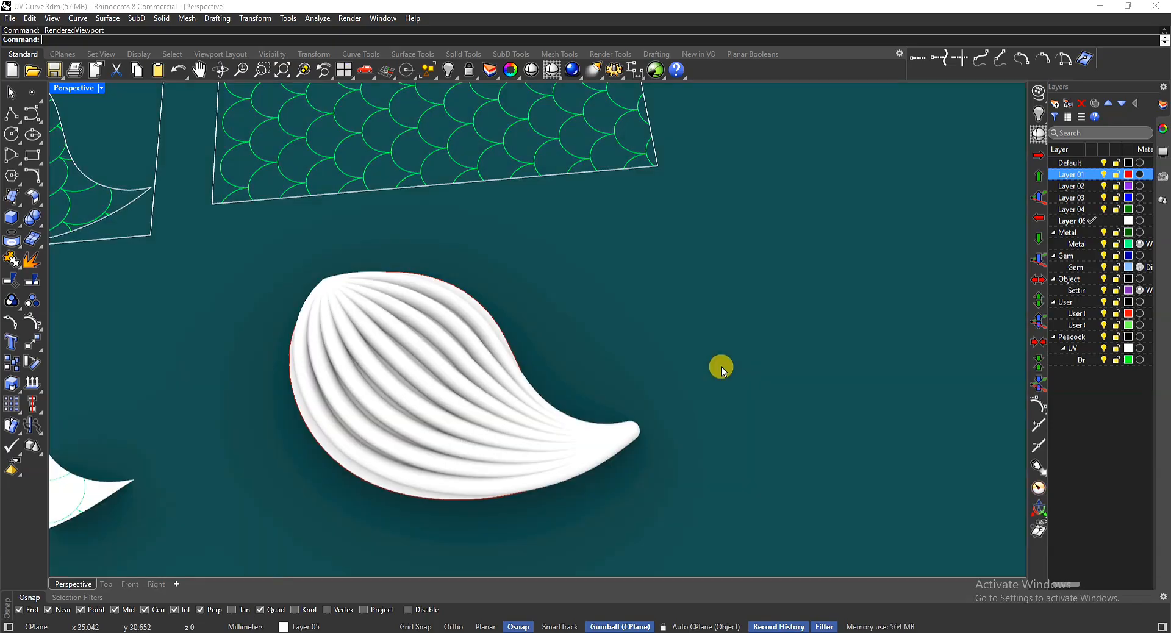
middle_click(727, 347)
left_click(726, 342)
scroll(766, 328, "down", 5)
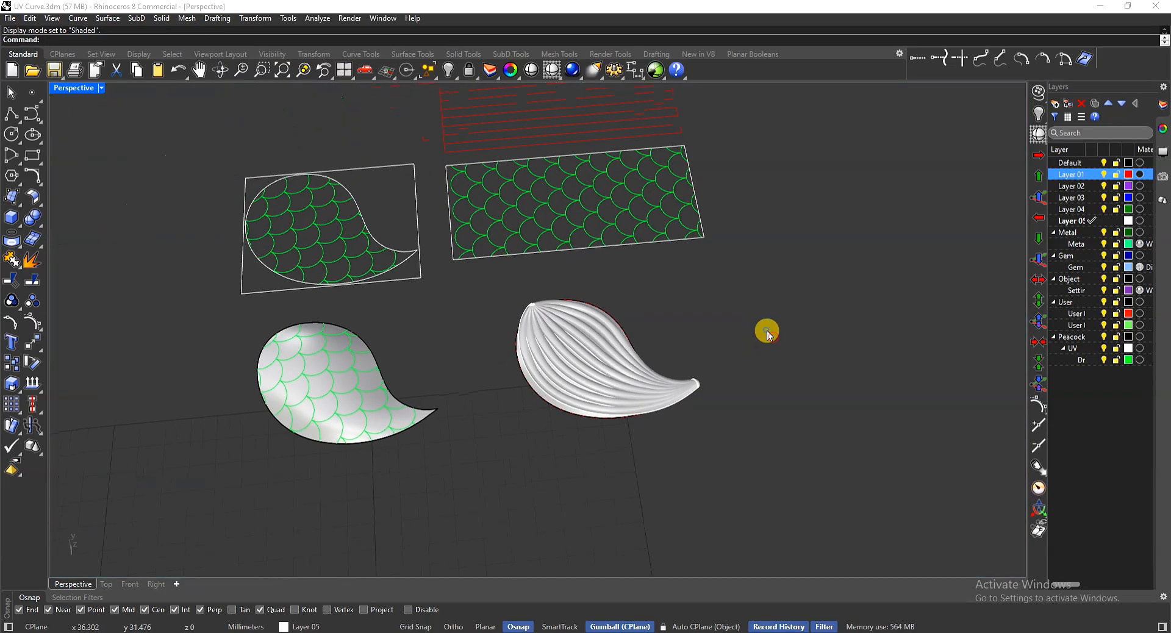
Step: Try deleting one pipe from the farther teardrop, then undo the edits back to before the Pipe command
right_click_drag(366, 310, 642, 341)
left_click(614, 358)
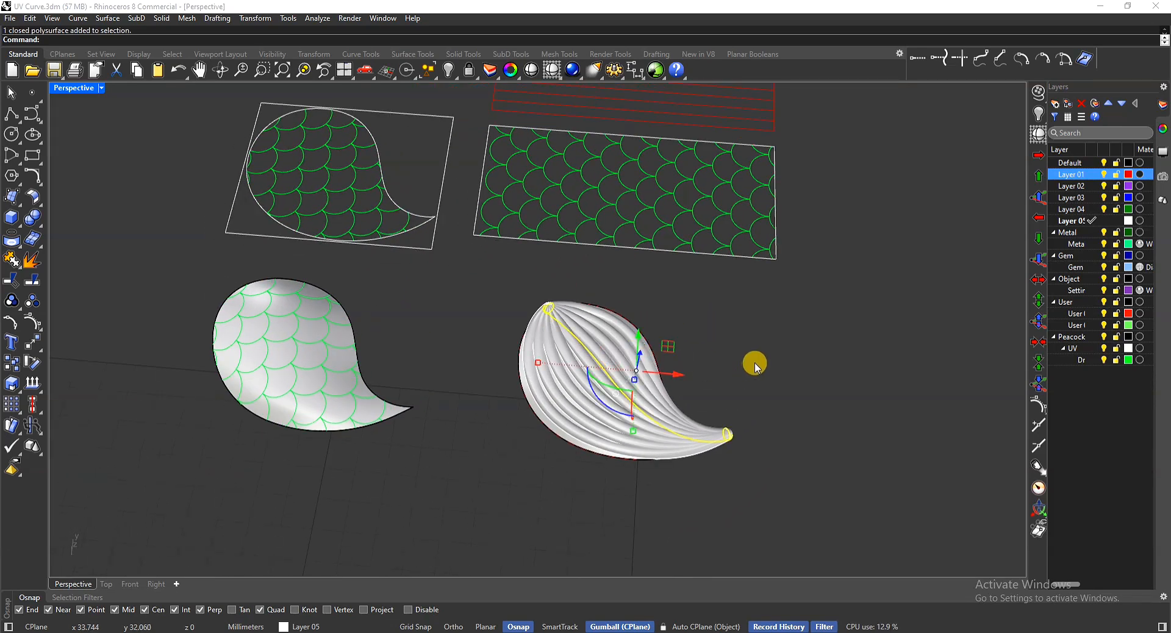
key("Delete")
right_click_drag(755, 356, 779, 360)
key("ctrl+z")
key("ctrl+z")
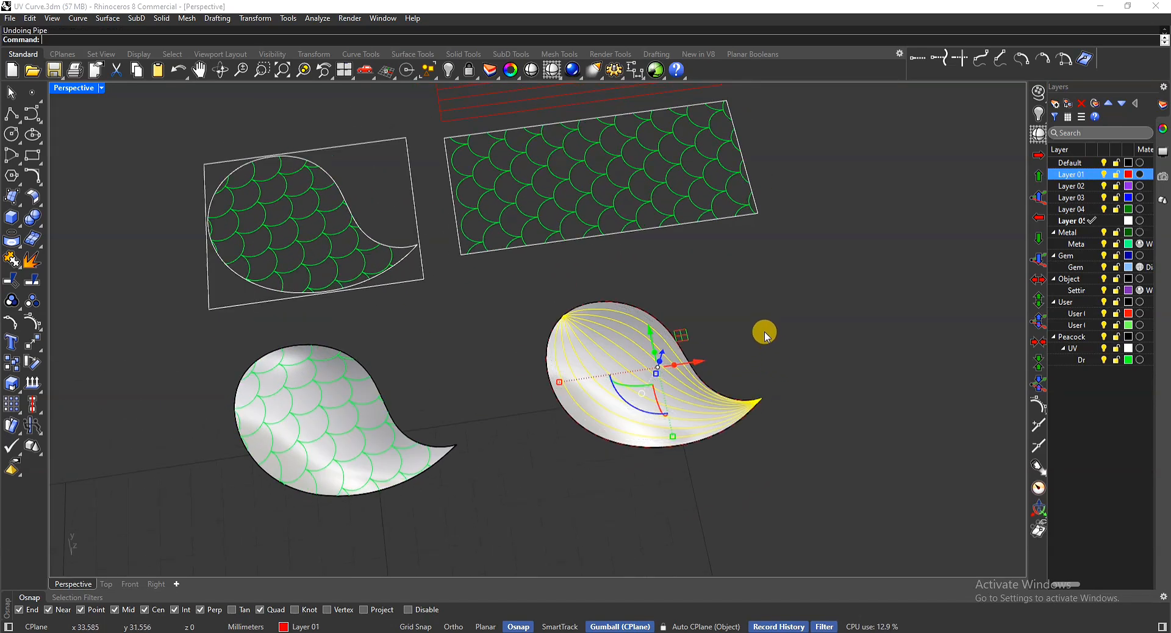
scroll(760, 320, "up", 3)
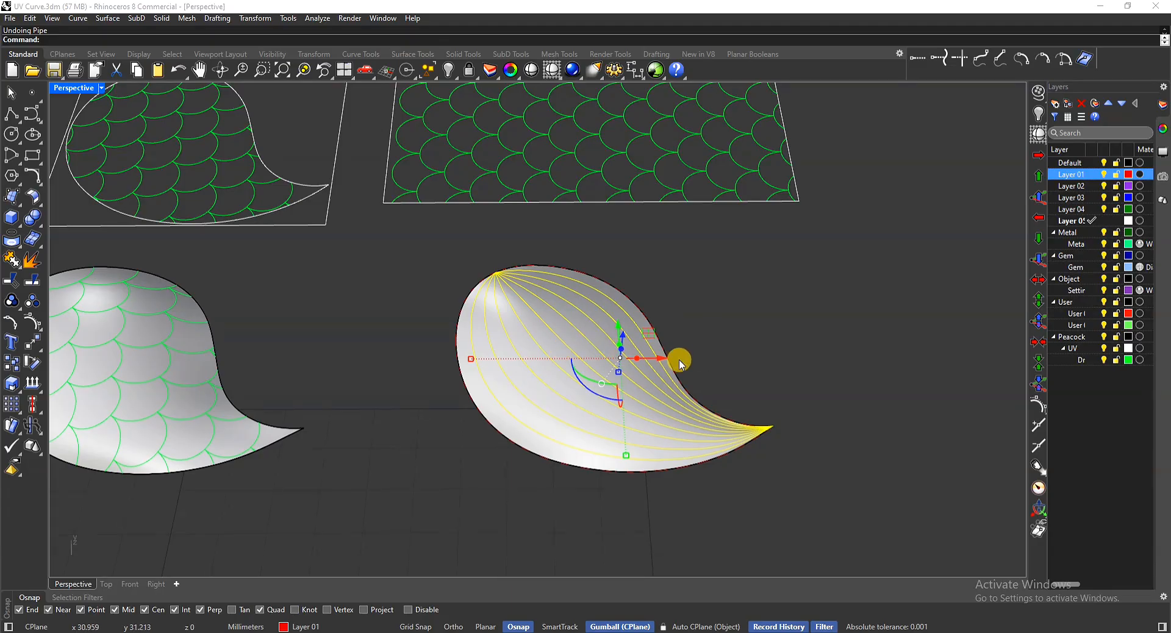
right_click_drag(677, 319, 790, 318)
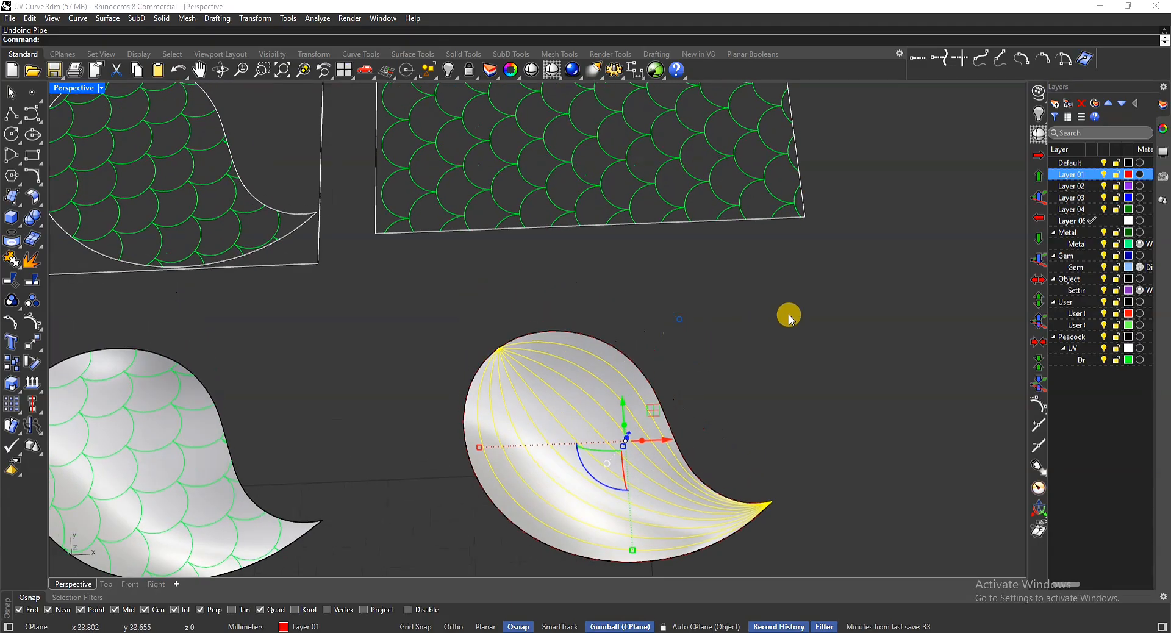
scroll(790, 318, "down", 3)
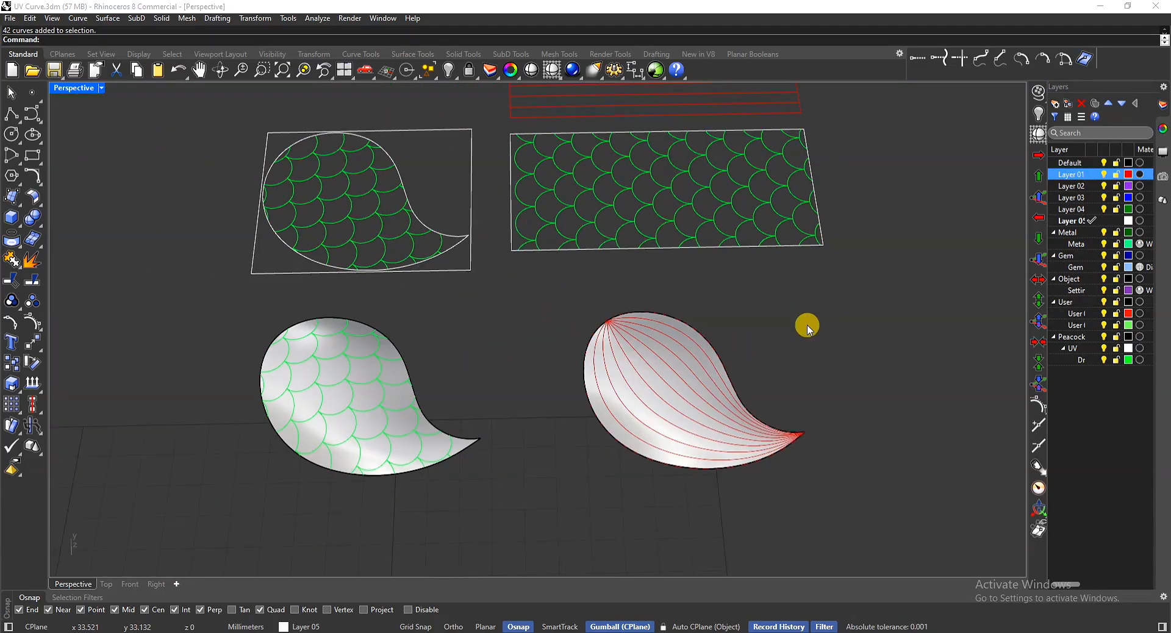
right_click_drag(808, 329, 806, 338)
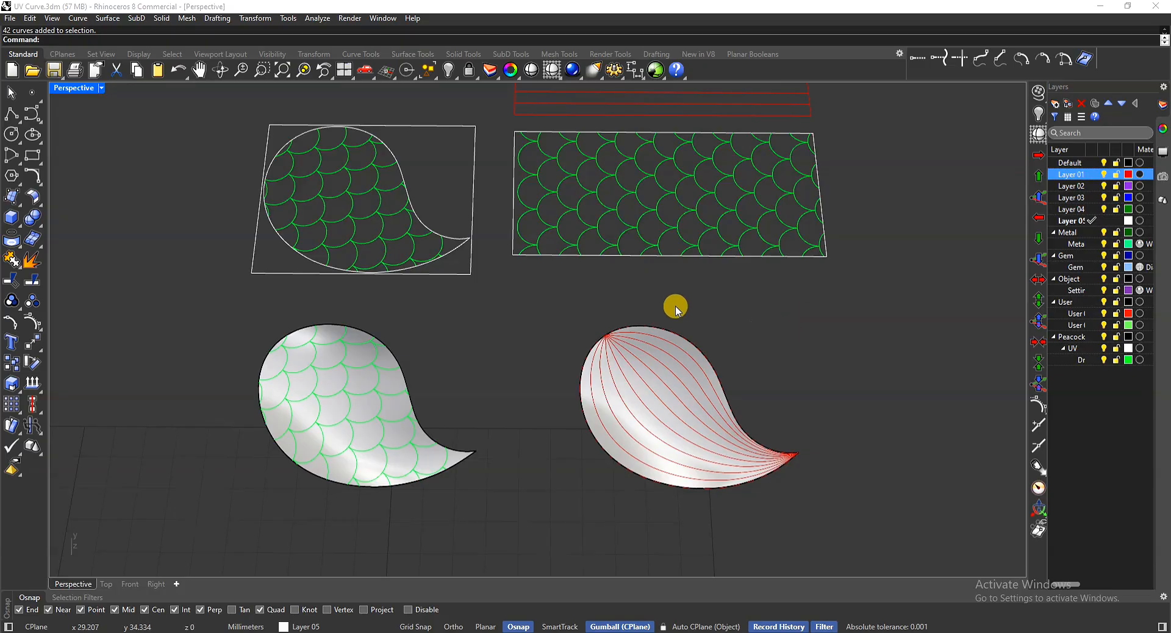
Step: Extract a copy of the peacock's teardrop body surface and move it 10 mm sideways, clear of the peacock
right_click_drag(676, 310, 634, 351)
right_click_drag(430, 370, 778, 355, "shift")
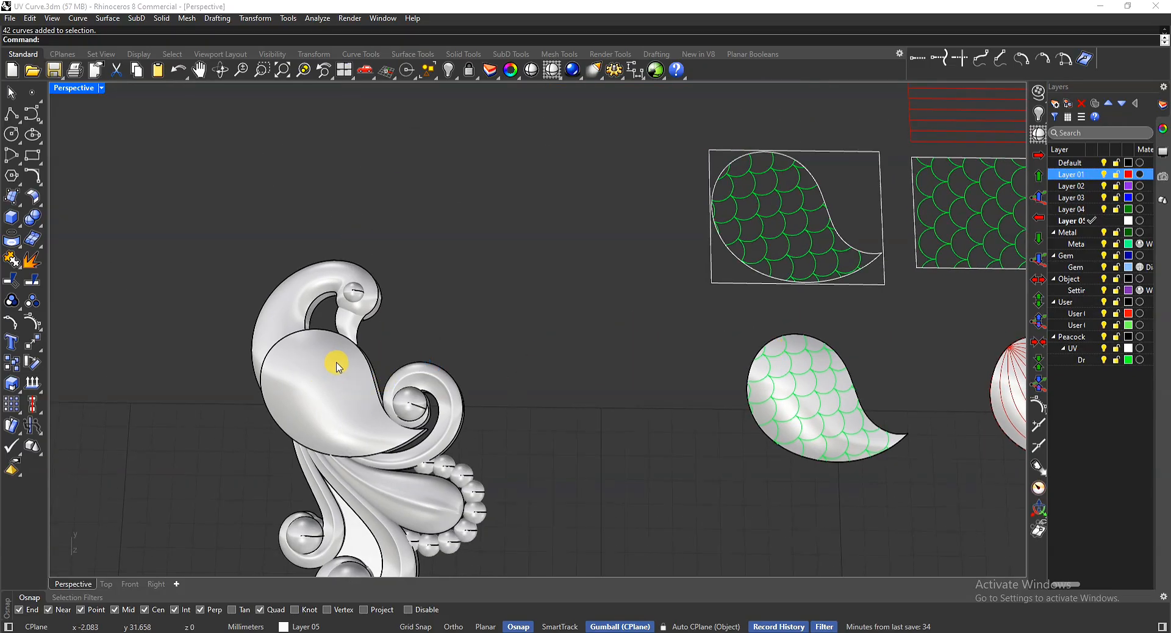
right_click_drag(638, 342, 455, 350, "shift")
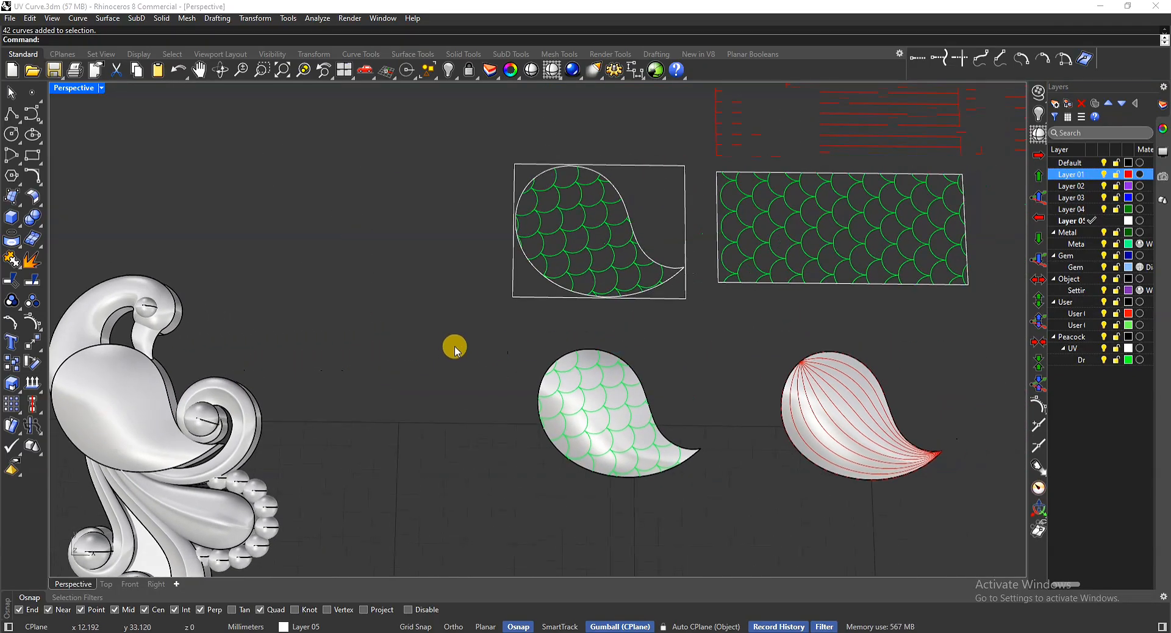
right_click_drag(230, 375, 383, 383, "shift")
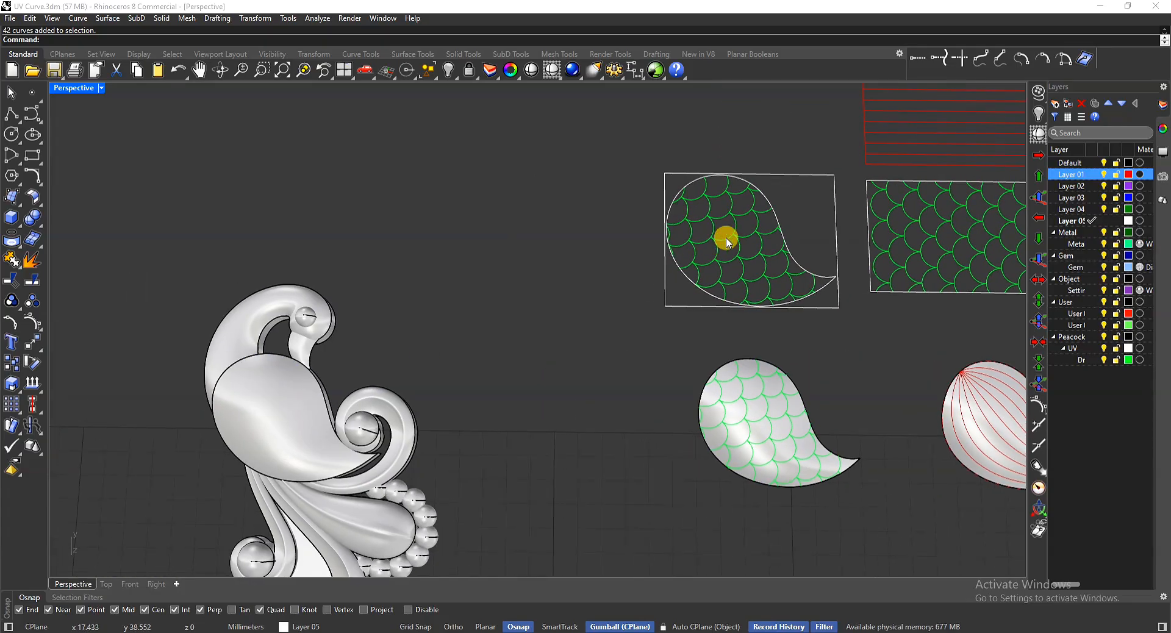
right_click_drag(725, 245, 708, 199)
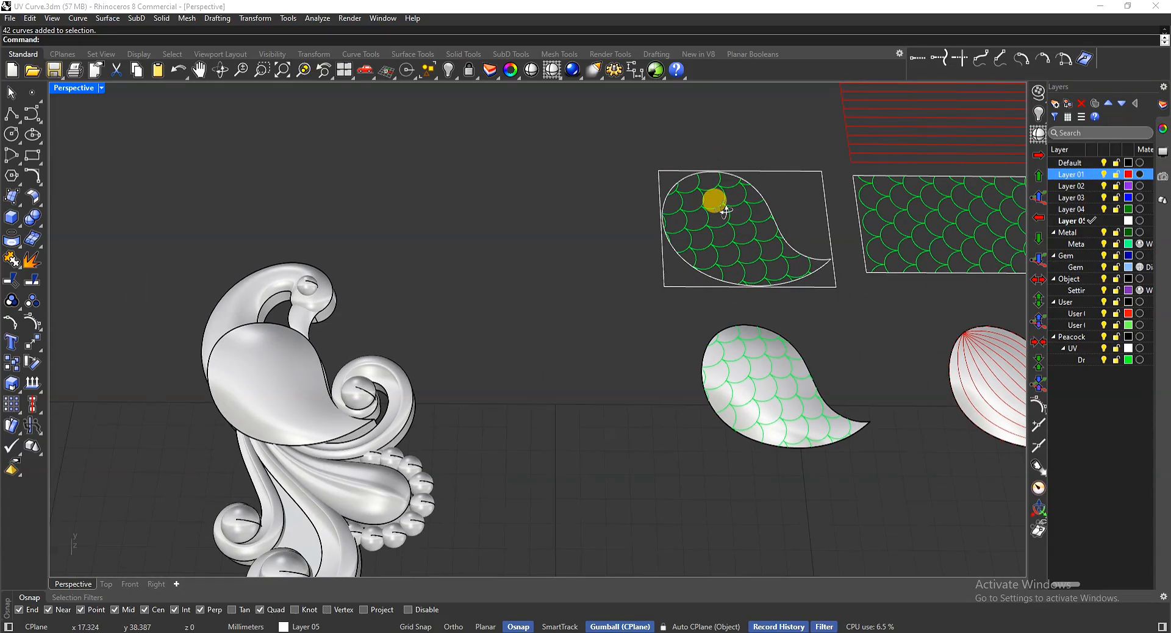
right_click(289, 359)
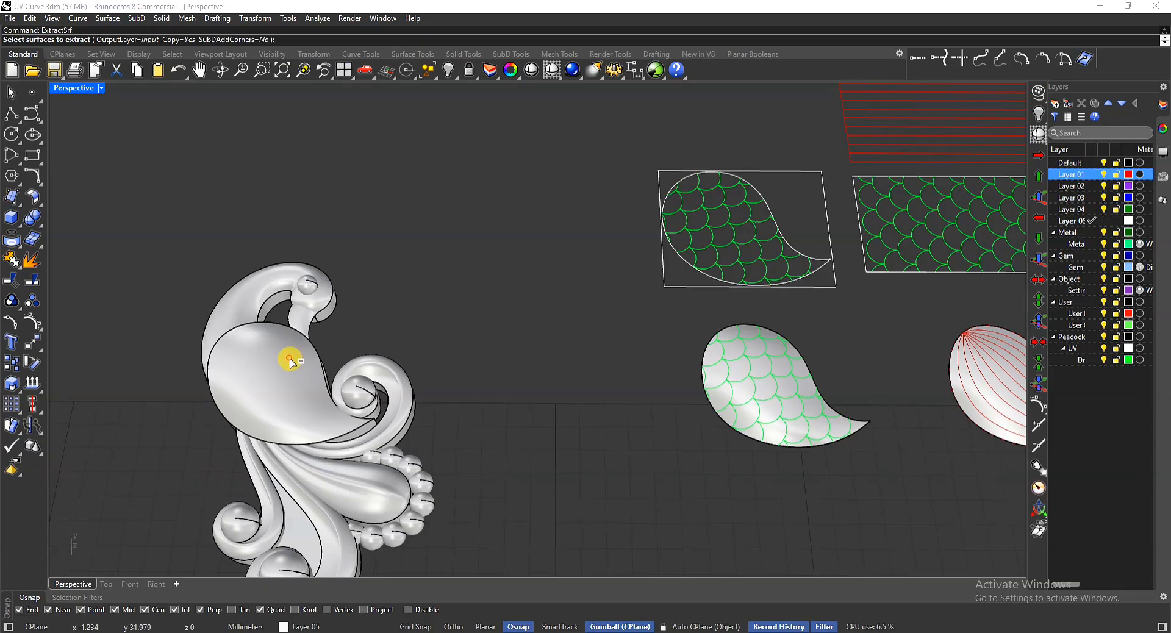
left_click(289, 361)
right_click(293, 362)
left_click(327, 379)
type("10")
key("Return")
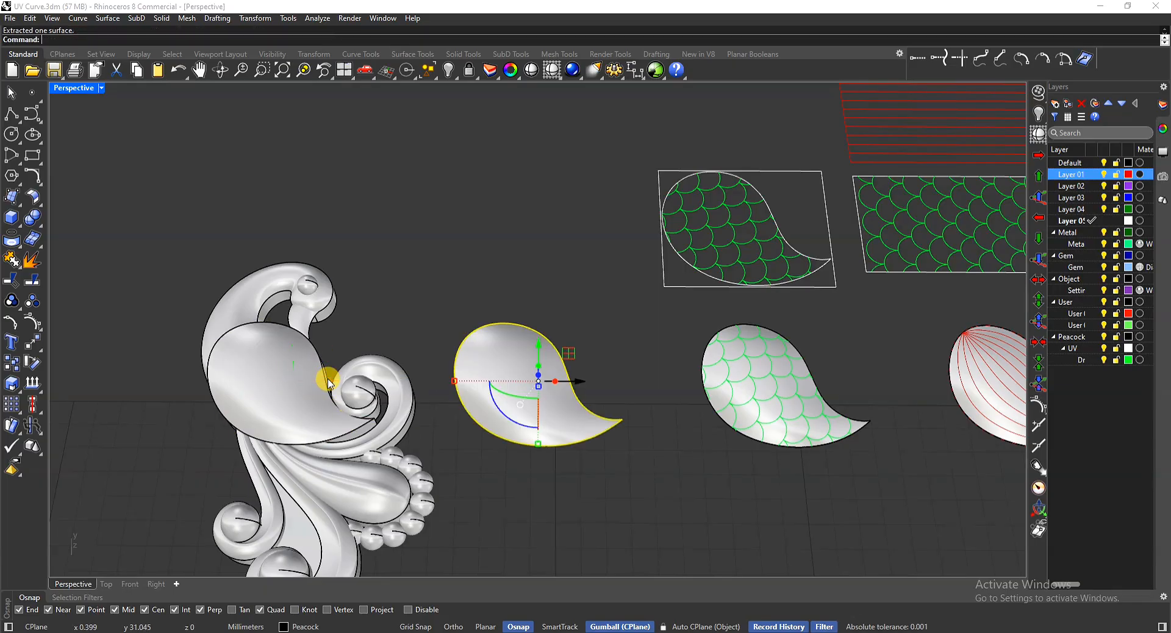
Step: Create UV curves from the extracted teardrop and place them behind it, beside the scale-filled outline, to compare the layouts
key("BackSpace")
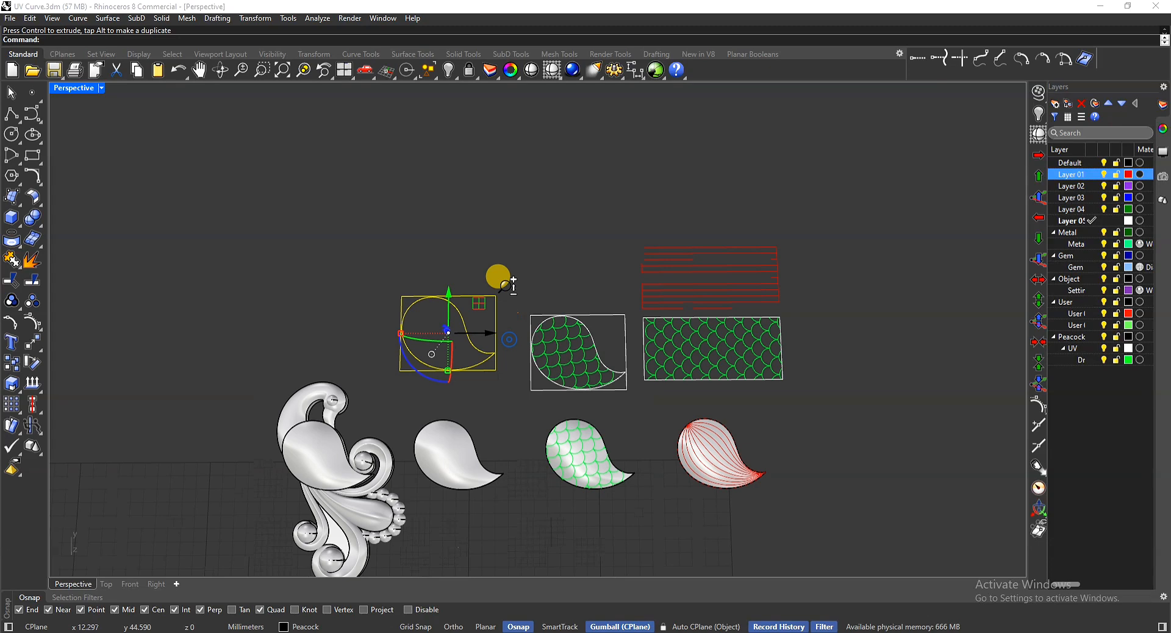
scroll(496, 277, "up", 4)
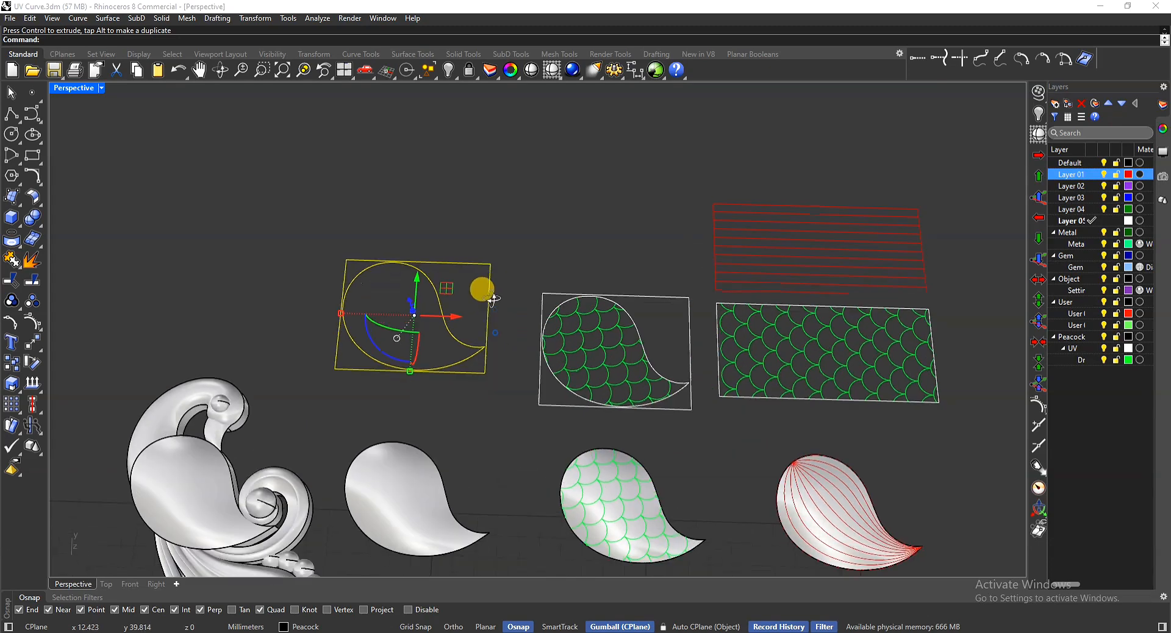
right_click_drag(484, 291, 478, 263)
right_click_drag(443, 311, 422, 398)
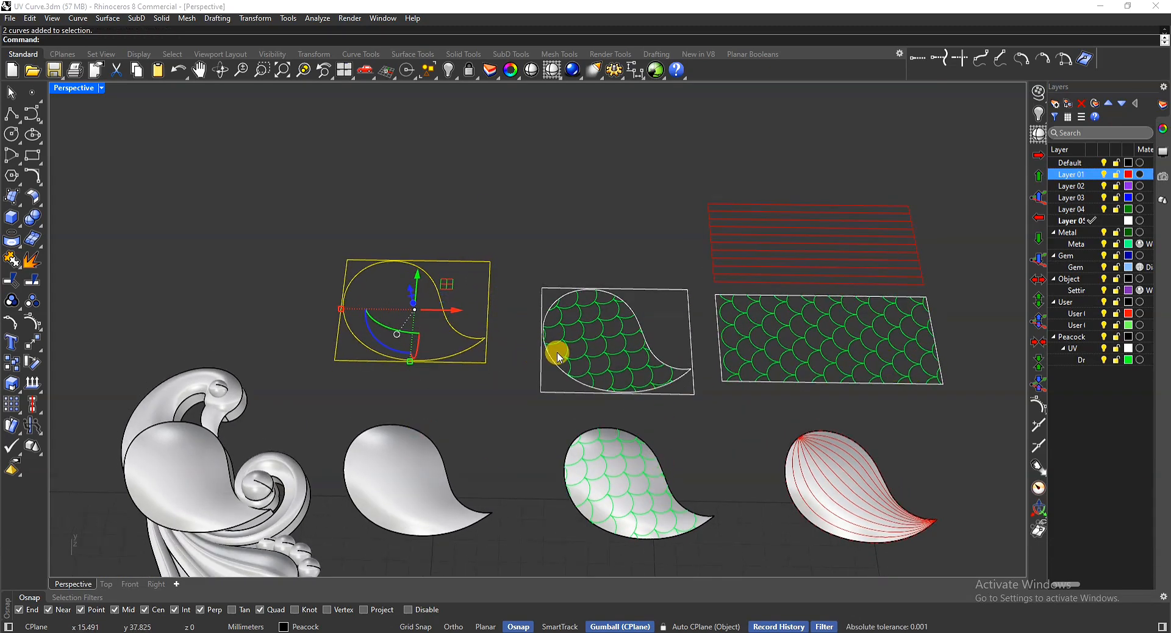
right_click_drag(482, 317, 433, 331)
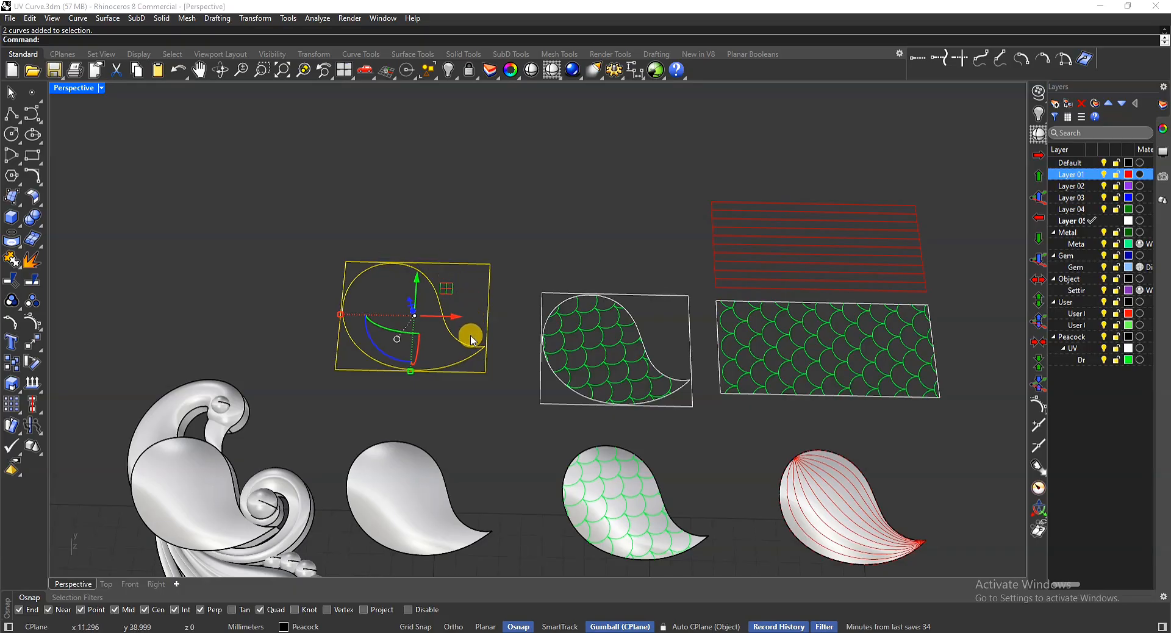
right_click_drag(471, 250, 481, 314)
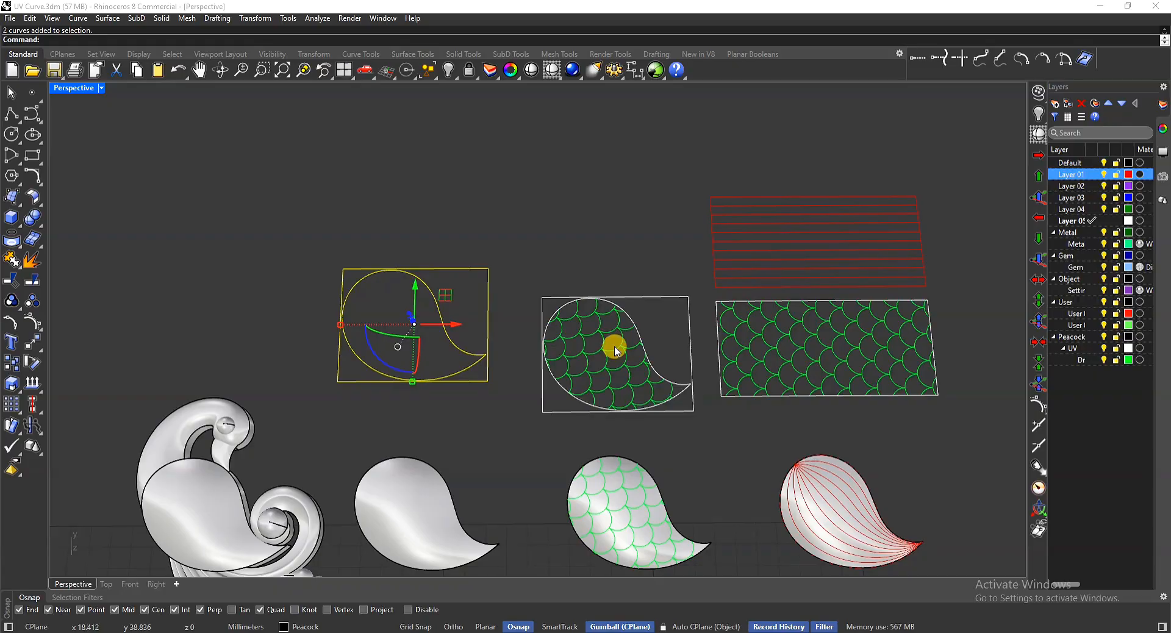
scroll(632, 419, "down", 3)
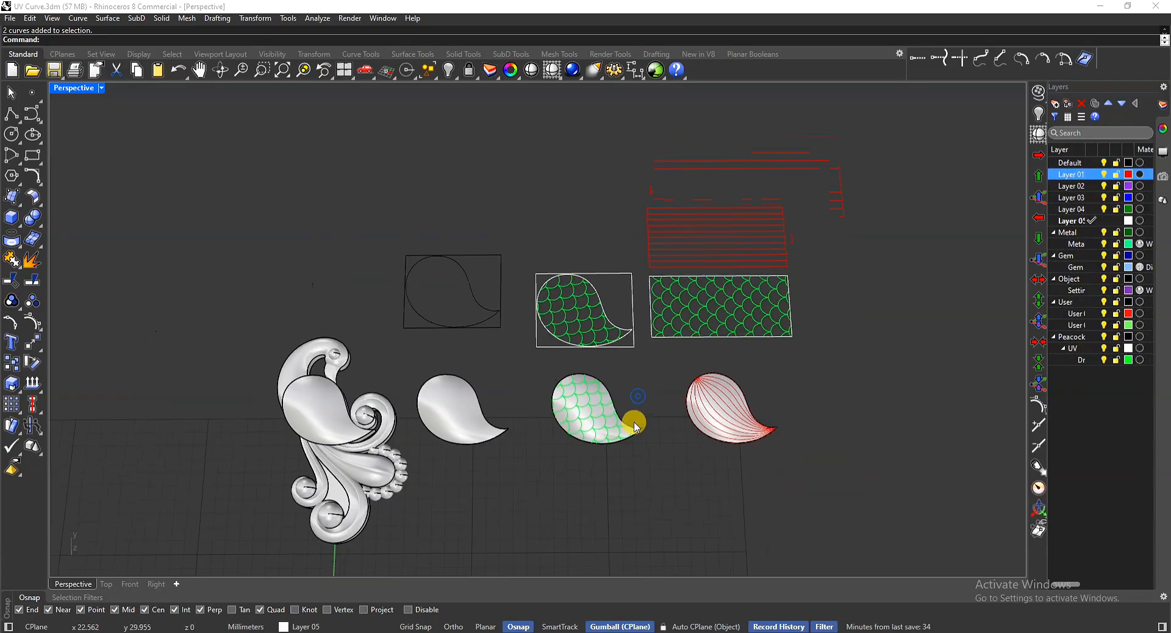
right_click_drag(627, 419, 536, 419)
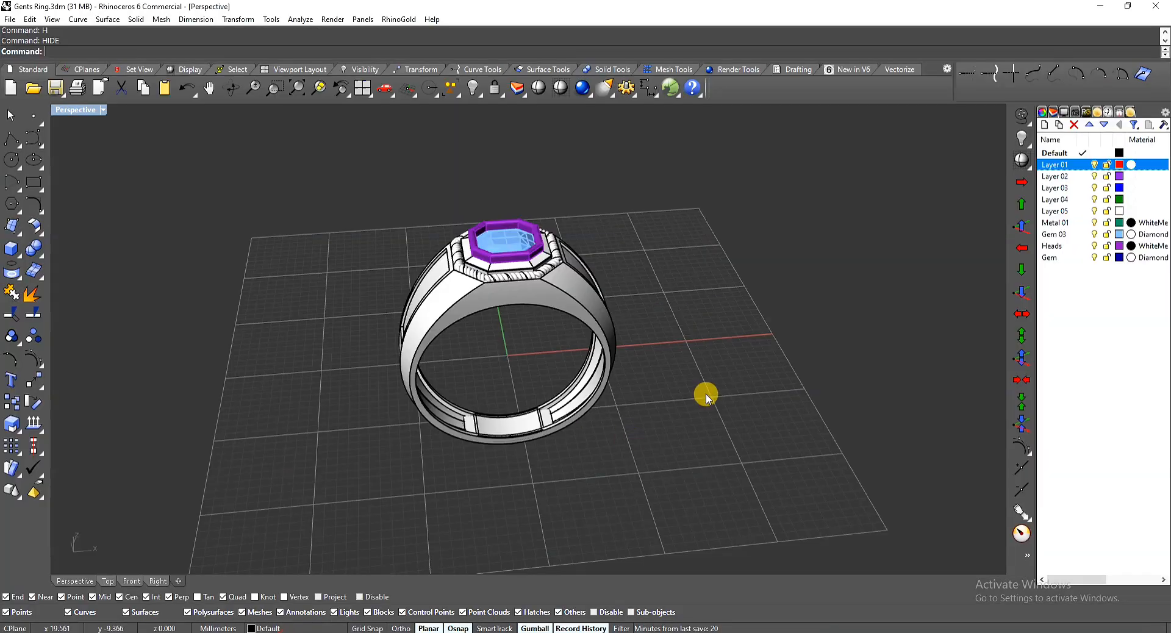
Step: In the Gents Ring file, show the hidden flat scroll pattern beside the ring
right_click_drag(705, 393, 839, 384)
scroll(524, 295, "up", 4)
mouse_move(524, 295)
right_mouse_down()
mouse_move(514, 269)
mouse_move(504, 305)
right_mouse_up()
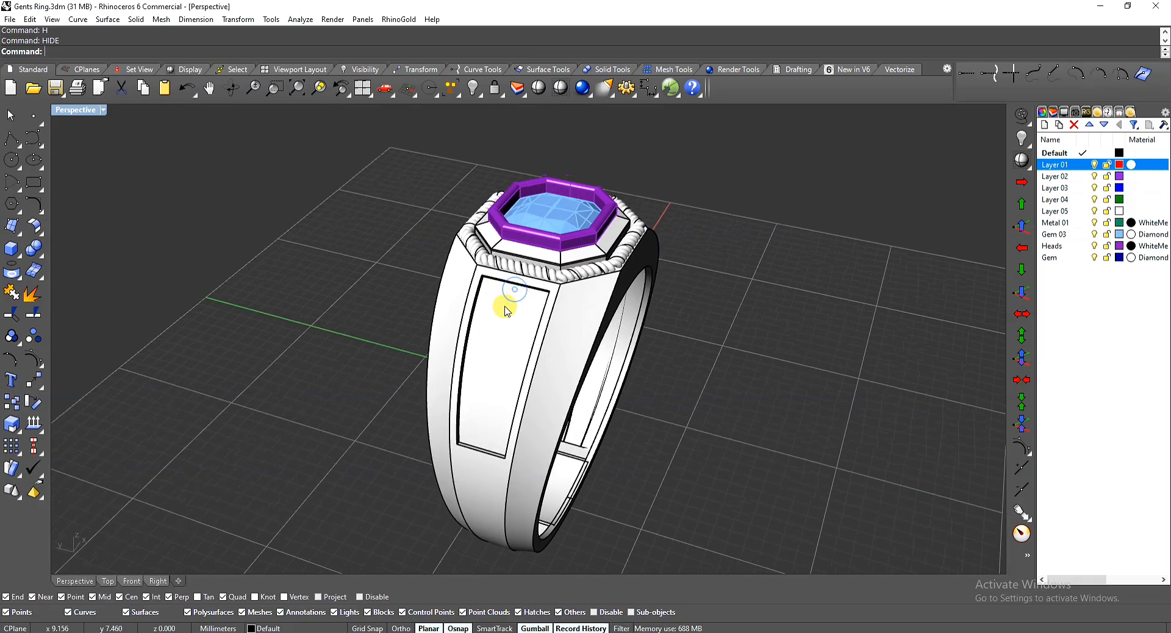
key("ctrl+a")
key("Escape")
right_click_drag(504, 366, 570, 358)
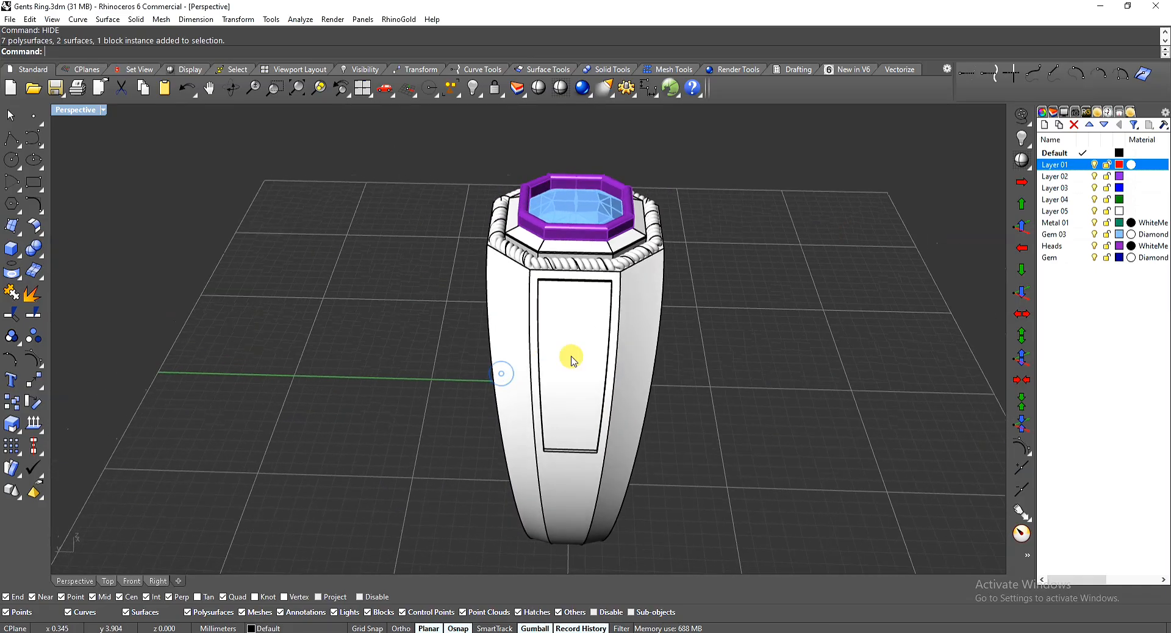
key("Return")
left_click(414, 341)
key("Return")
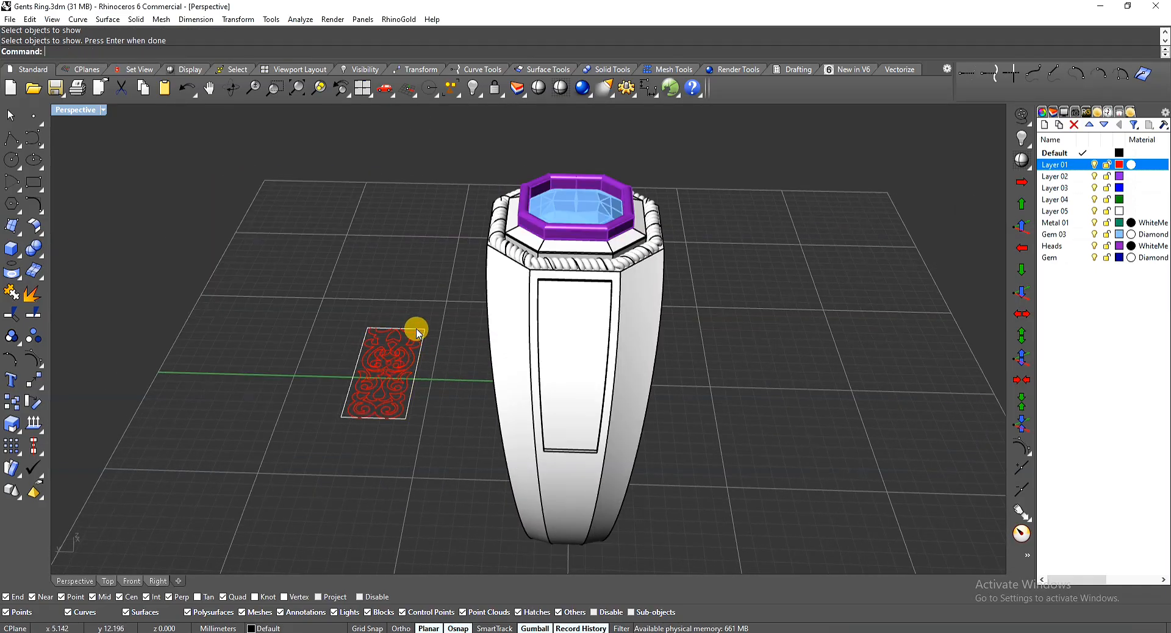
Step: Examine the flat scroll pattern and the recessed side panel of the ring it is intended for
right_click_drag(413, 326, 374, 345)
scroll(372, 342, "up", 3)
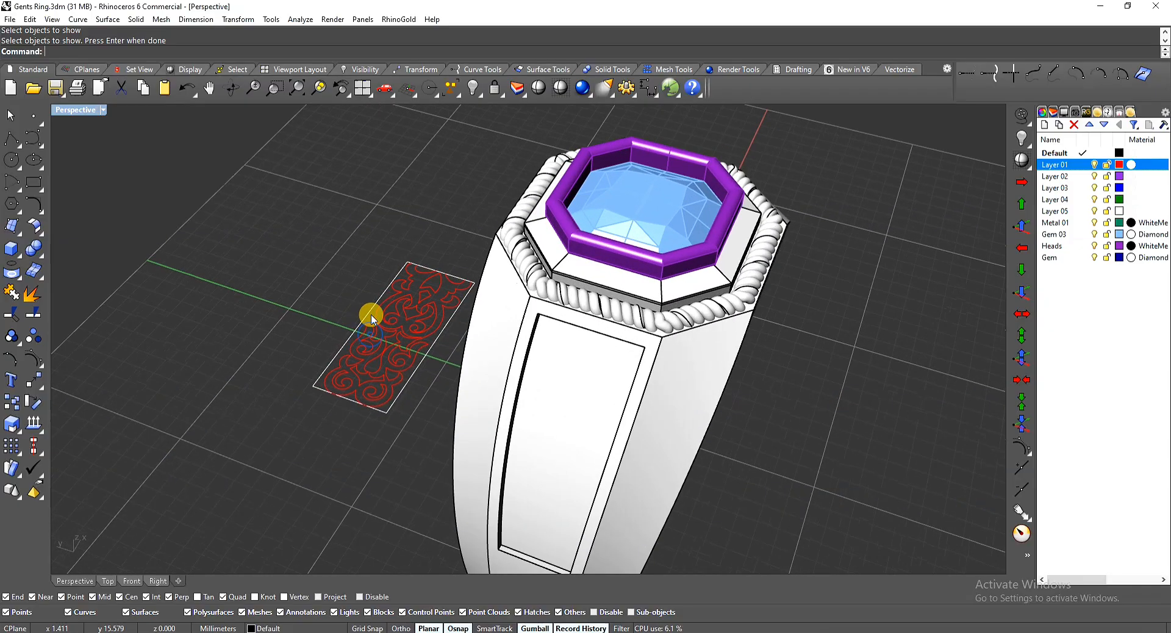
left_click(412, 304)
right_click_drag(415, 303, 701, 317)
scroll(703, 317, "down", 6)
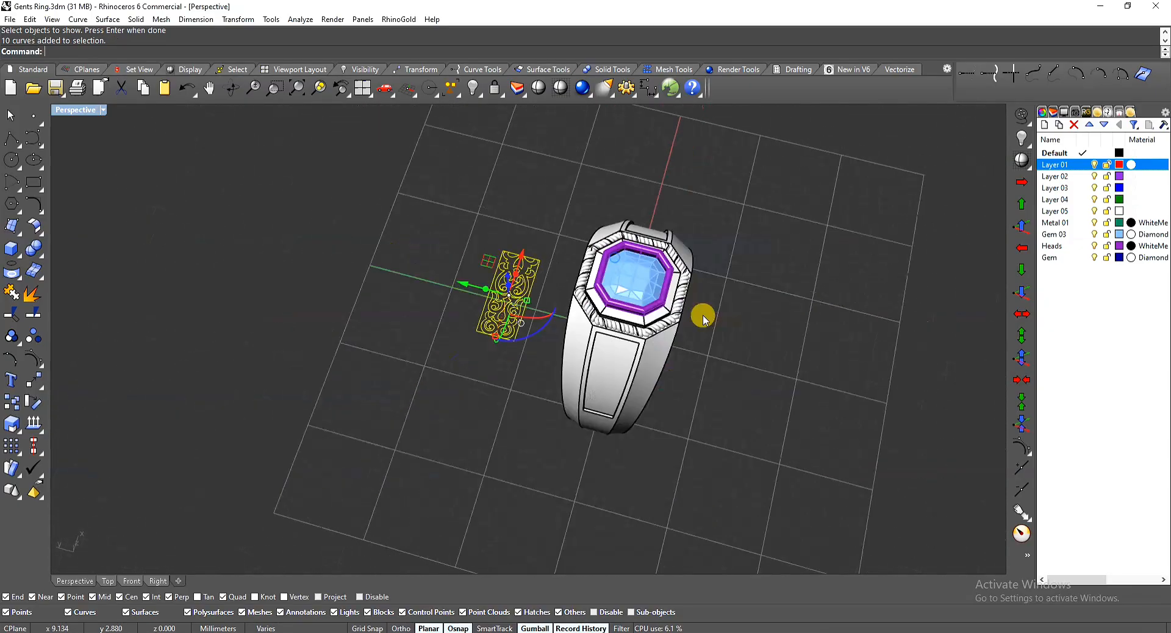
left_click(787, 309)
right_click_drag(787, 309, 690, 265)
scroll(647, 266, "up", 3)
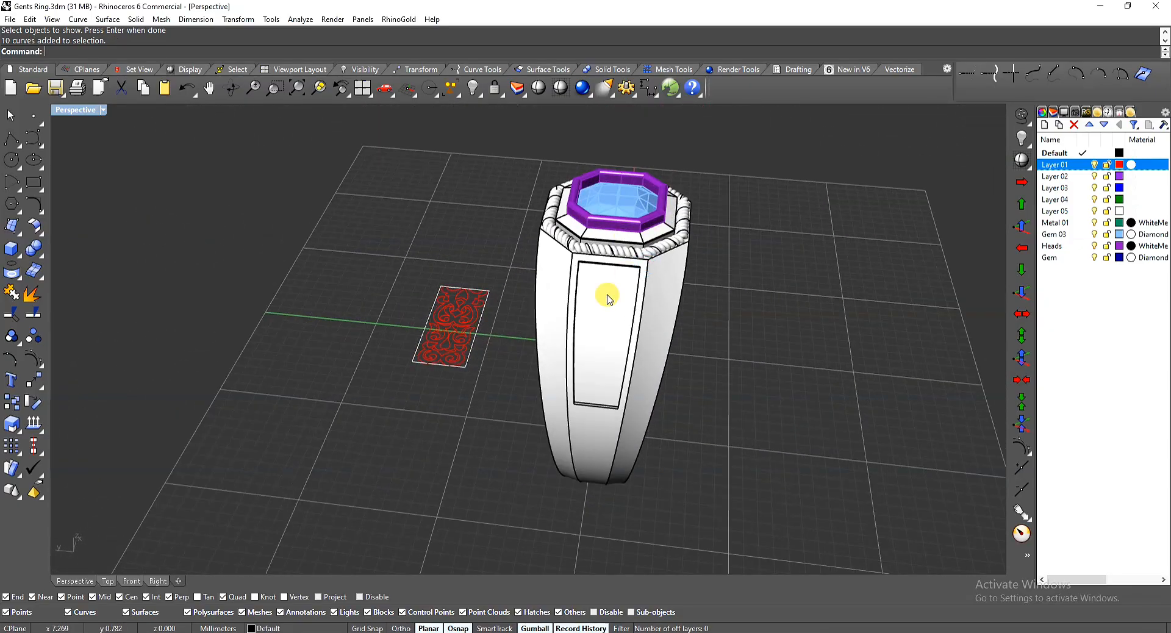
Step: Create UV curves from the ring's recessed side panel and move them beside the flat scroll pattern
key("Return")
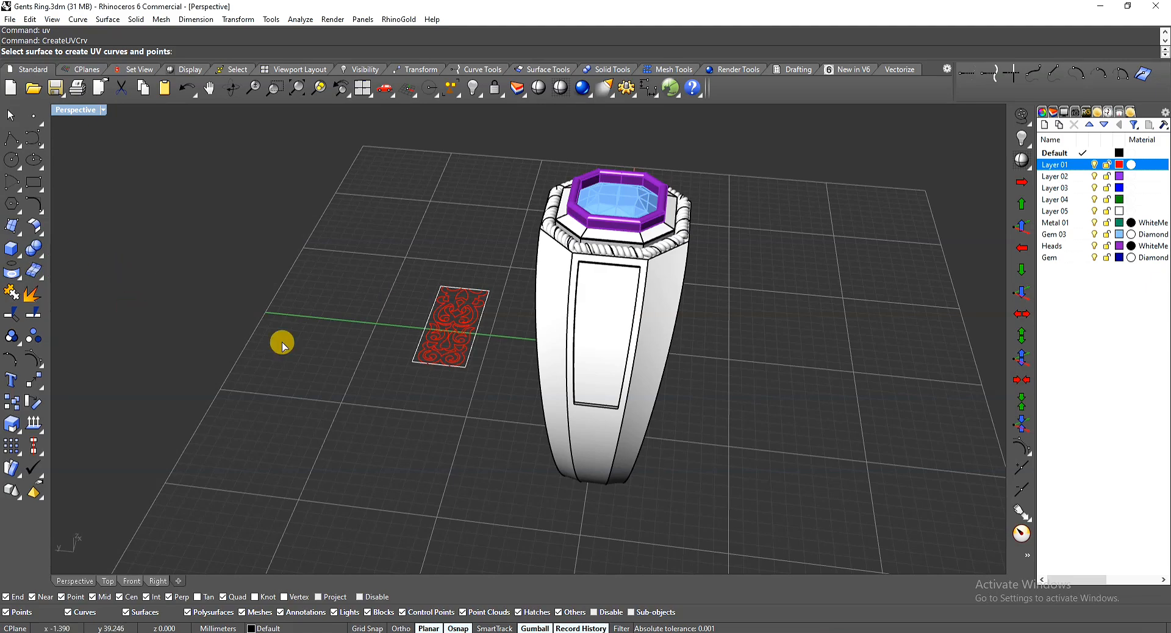
left_click(601, 325)
key("Return")
right_click_drag(558, 301, 436, 400)
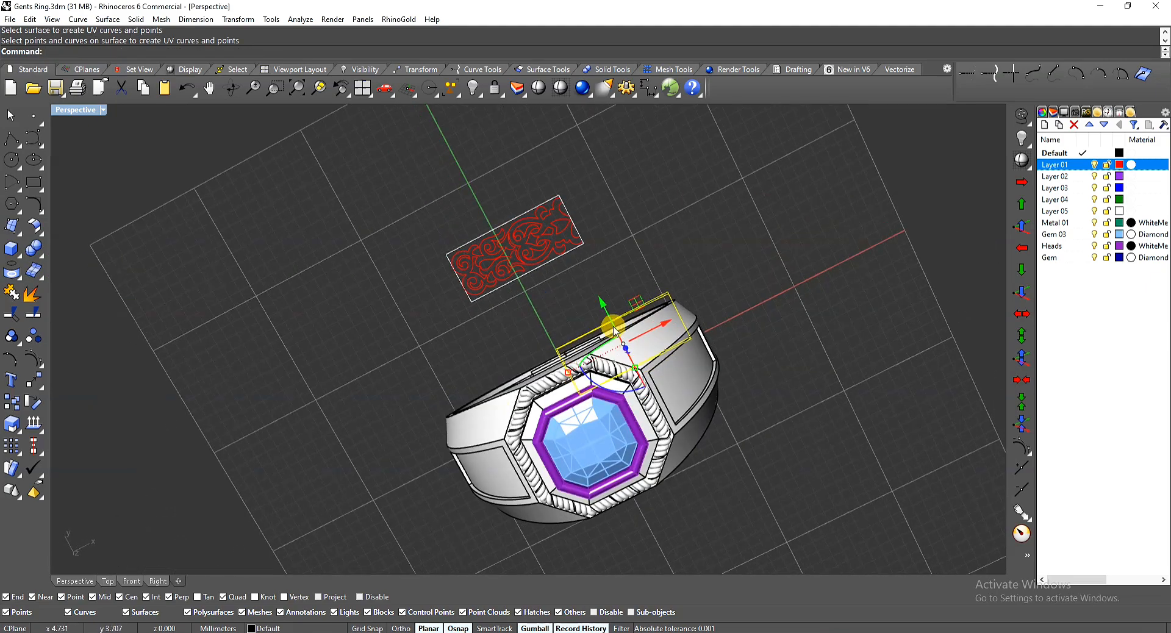
left_click_drag(644, 299, 500, 160)
left_click(671, 188)
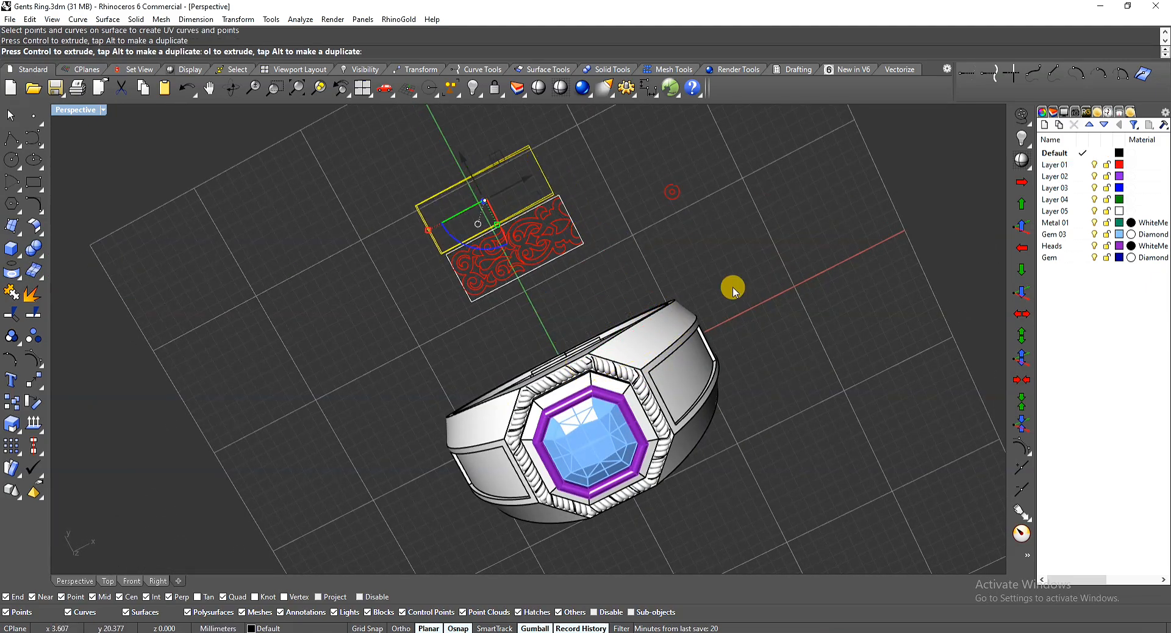
Step: Ungroup the side panel's UV curves and delete the inner outline, keeping the outer rectangle
scroll(714, 289, "down", 2)
right_click_drag(708, 286, 624, 233)
scroll(592, 214, "up", 7)
left_click_drag(606, 191, 551, 259)
scroll(543, 191, "up", 6)
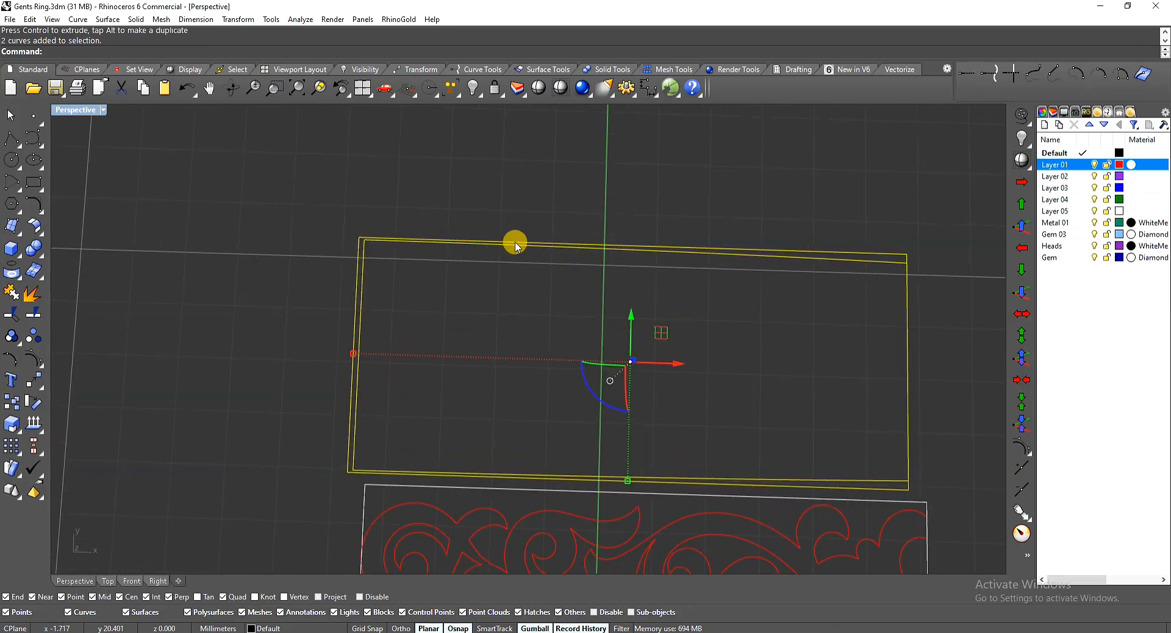
type("g")
key("Return")
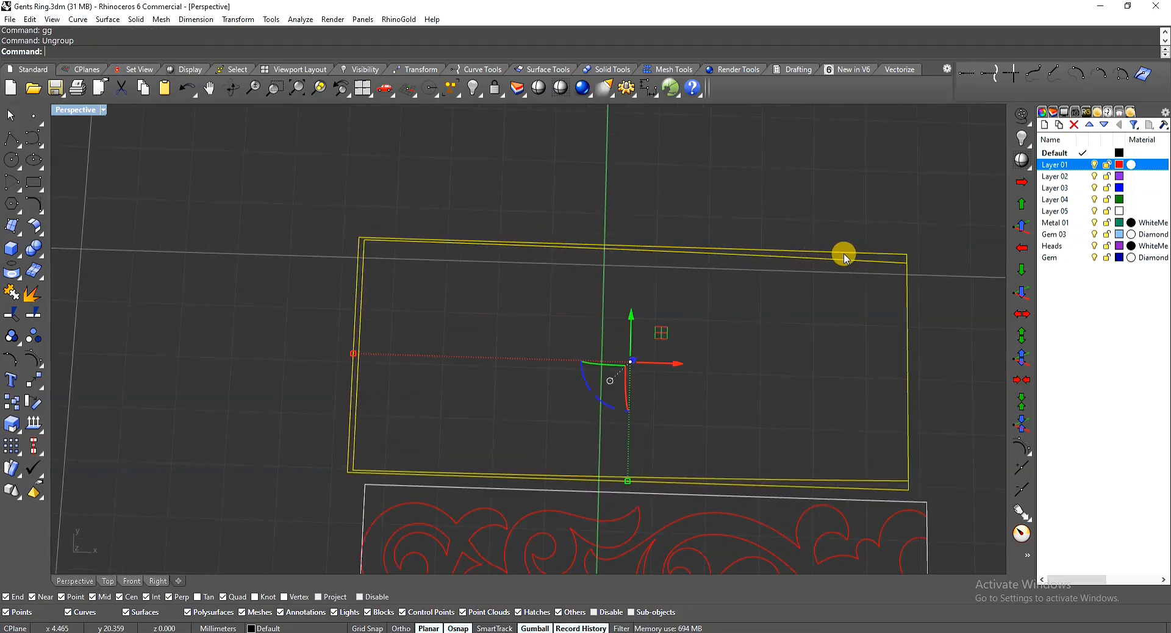
left_click(845, 252, "ctrl")
key("Delete")
Step: Compare the remaining UV rectangle with the scroll pattern's border, and delete the rectangle
left_click_drag(841, 216, 781, 282)
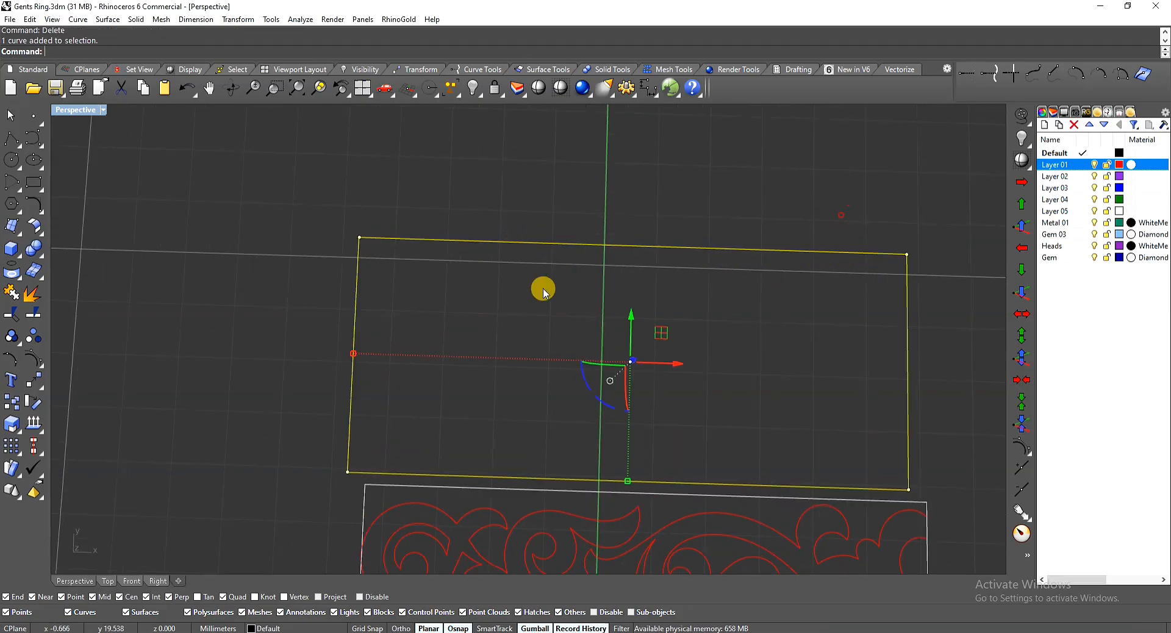
scroll(535, 289, "down", 4)
right_click_drag(573, 328, 659, 384)
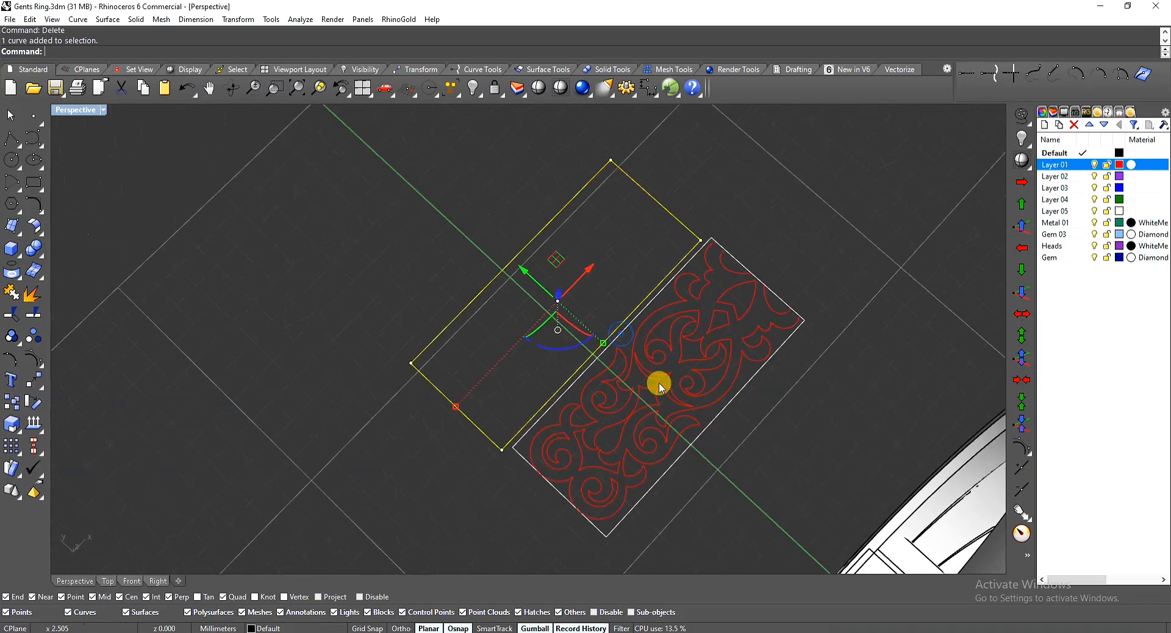
right_click_drag(570, 490, 692, 320)
type("d")
key("Return")
Step: Ungroup the flat scroll pattern and check its rectangular border as a separate curve
scroll(574, 360, "down", 2)
scroll(695, 384, "up", 9)
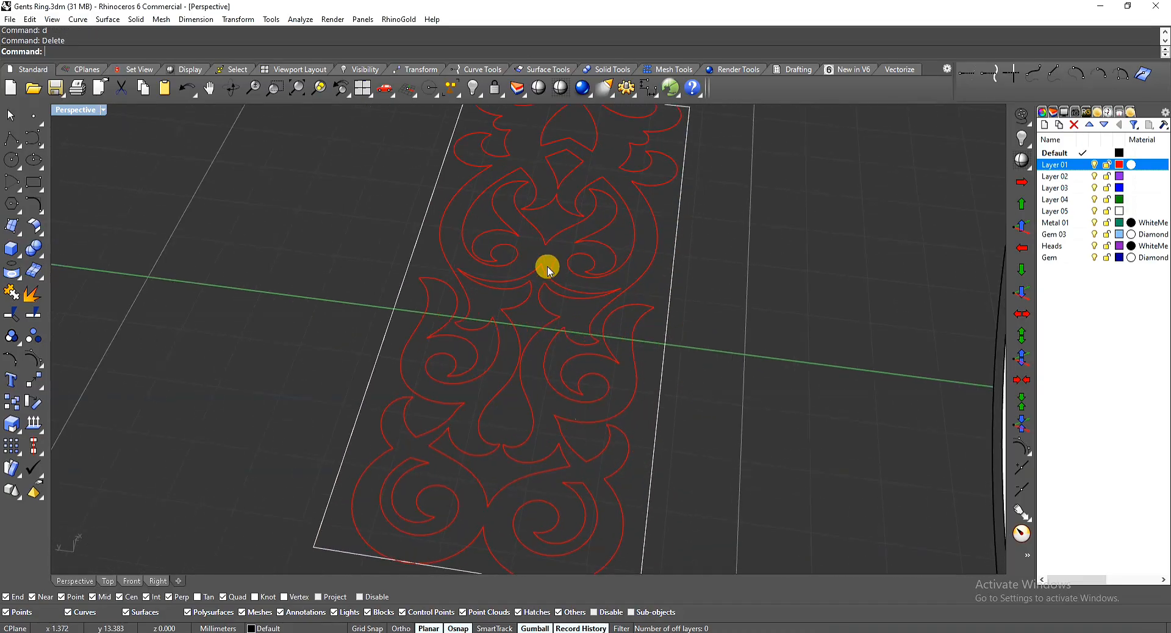
scroll(609, 304, "down", 4)
left_click_drag(587, 343, 486, 394)
right_click_drag(640, 229, 494, 286)
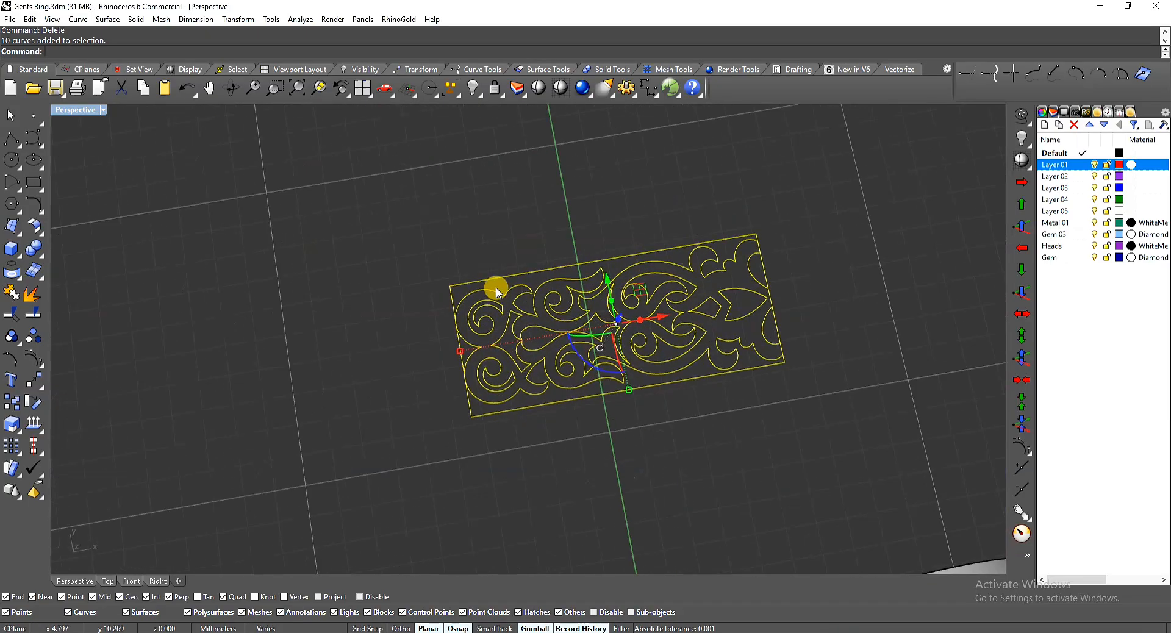
left_click(537, 238)
scroll(536, 238, "up", 4)
left_click(511, 283)
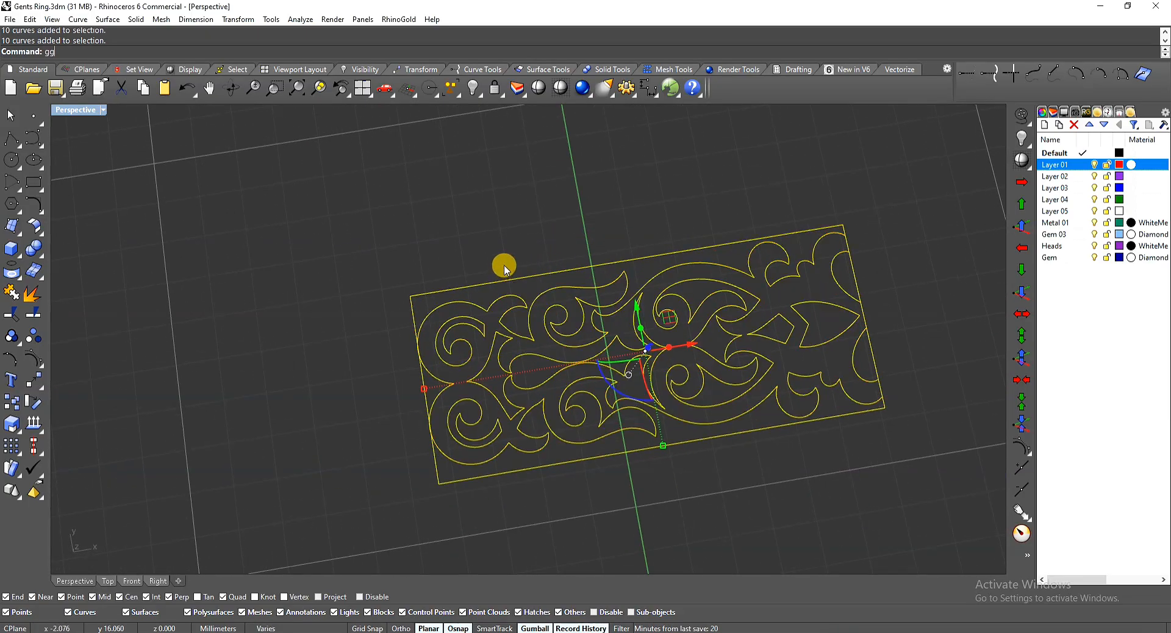
key("Return")
left_click(510, 278)
right_click_drag(445, 269, 561, 282)
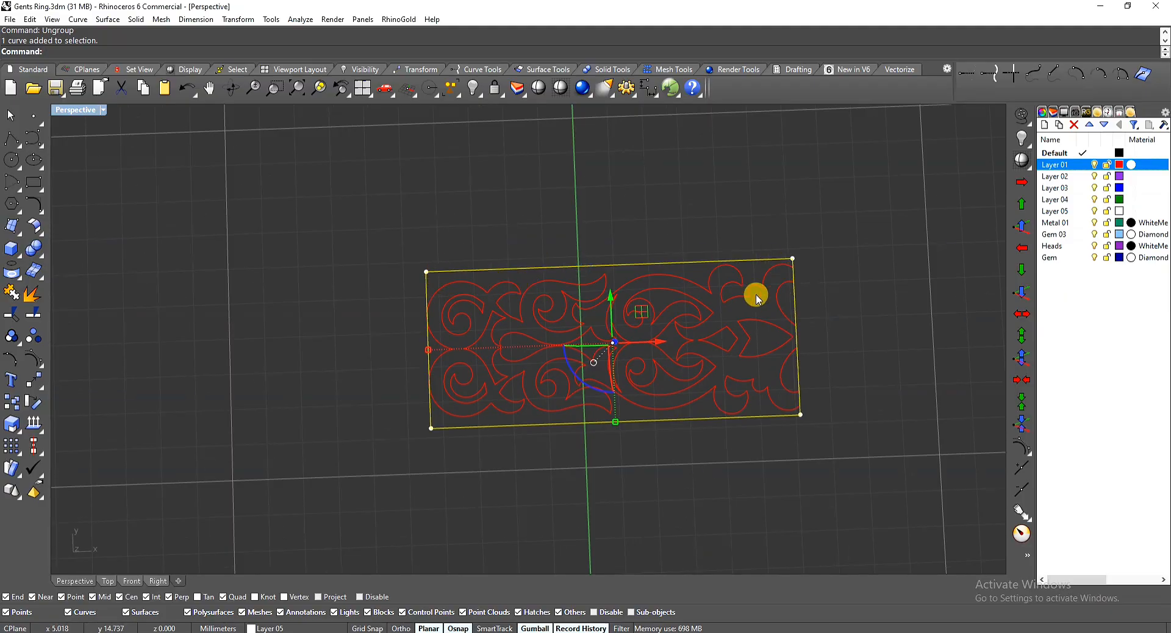
left_click(619, 231)
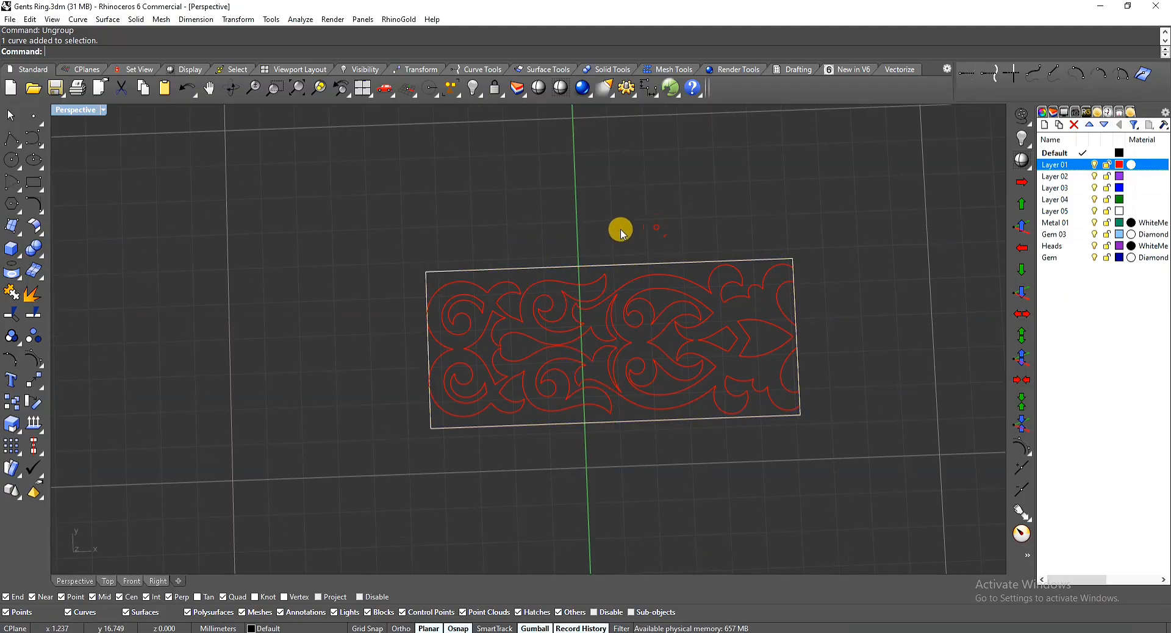
Step: Apply the scroll pattern together with its rectangular border to the ring's recessed side panel surface
left_click(551, 315)
right_click_drag(562, 305, 528, 312)
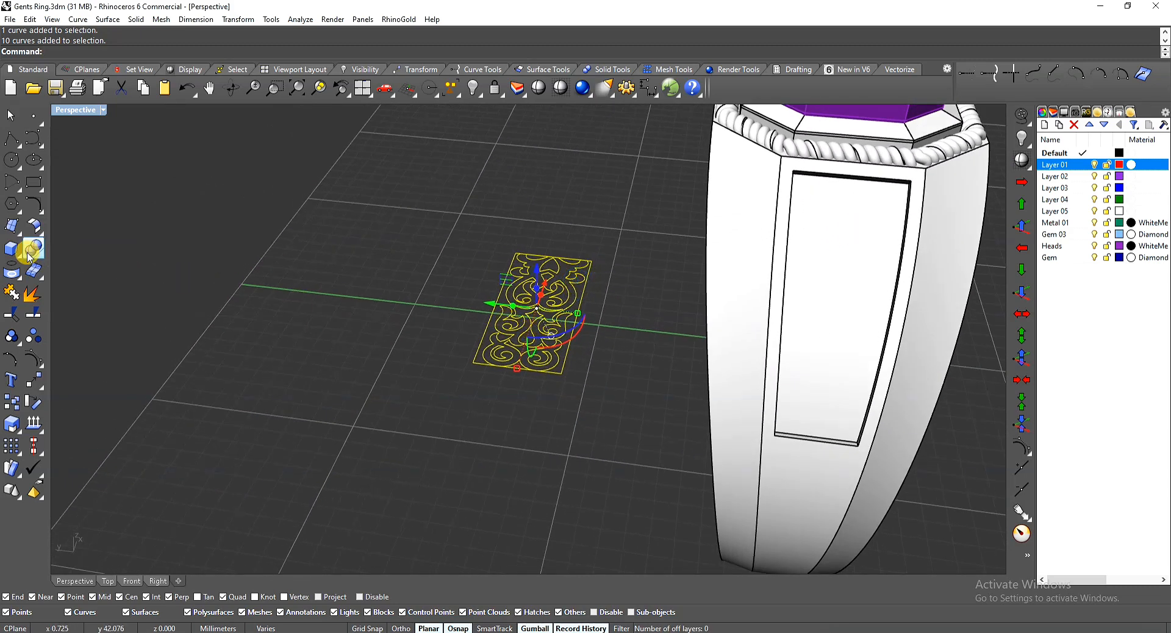
left_click(21, 283)
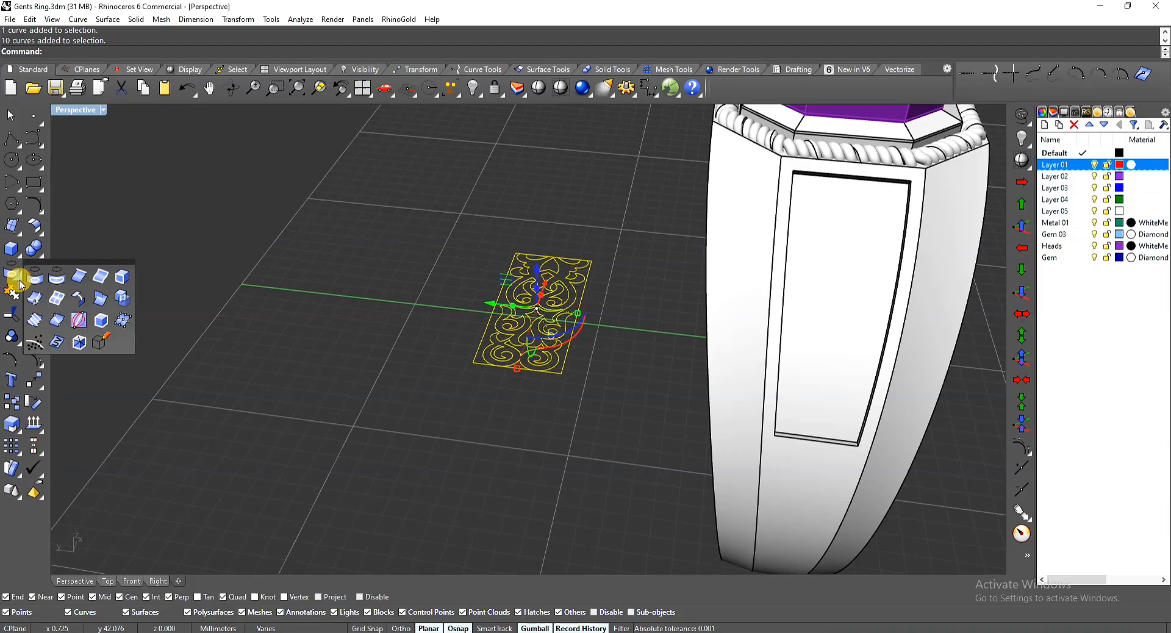
left_click(57, 341)
left_click(824, 282)
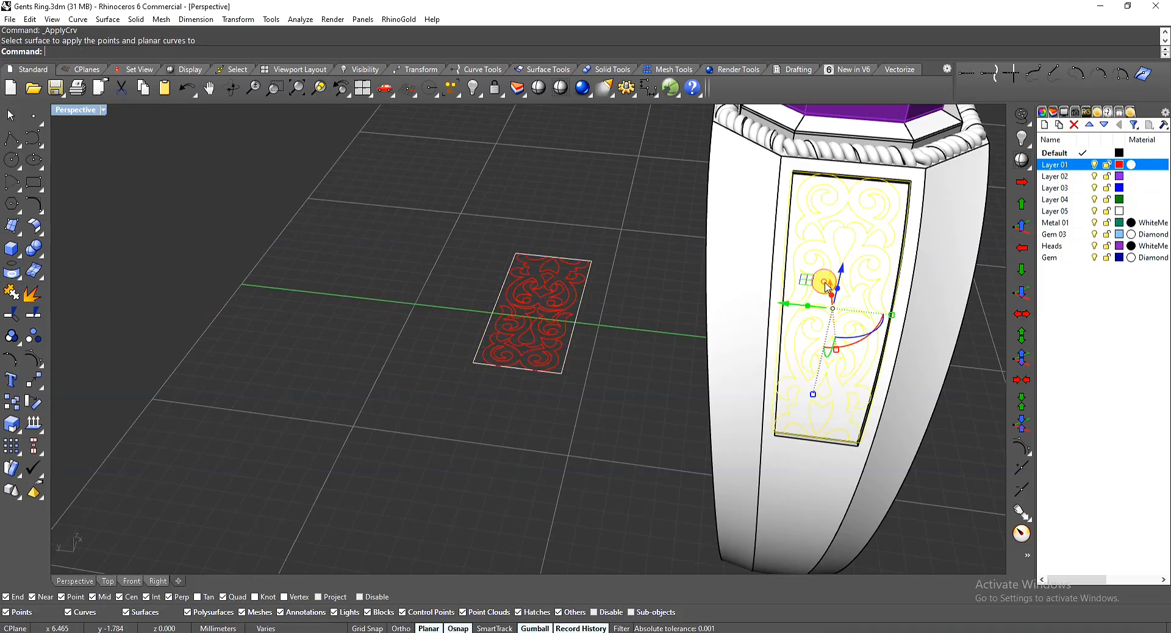
Step: Exclude the scroll curves from the selection and delete the applied rectangular border from the ring's side panel
scroll(499, 253, "down", 5)
right_click_drag(707, 259, 745, 149)
scroll(753, 181, "up", 6)
left_click(693, 194, "ctrl")
type("d")
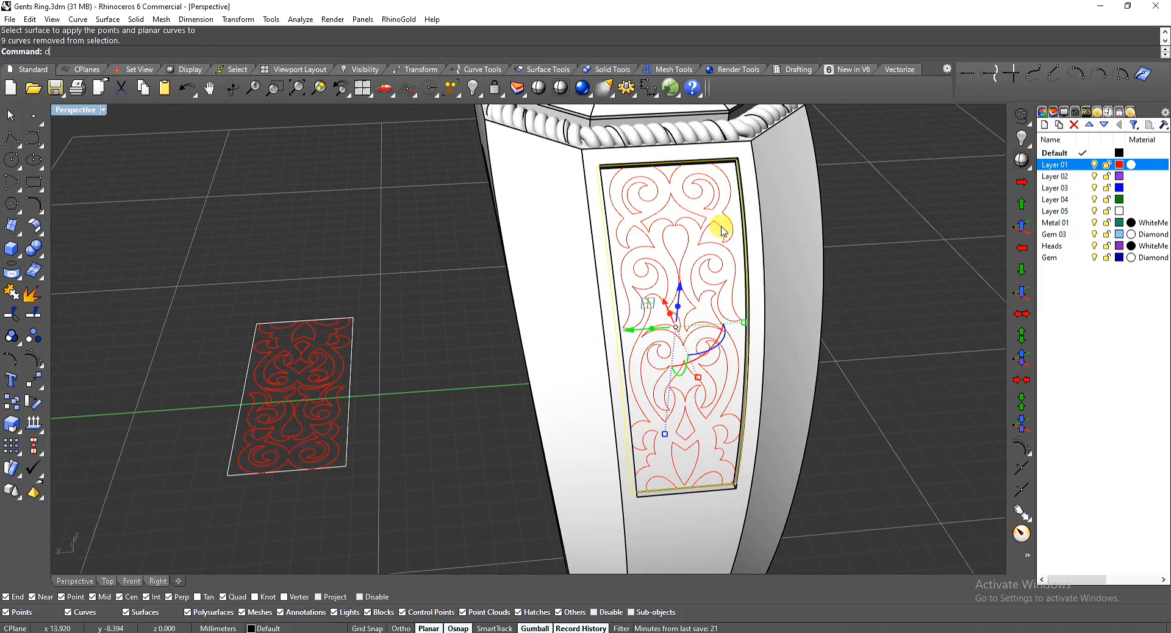
key("Return")
right_click_drag(722, 231, 766, 250)
scroll(683, 344, "down", 5)
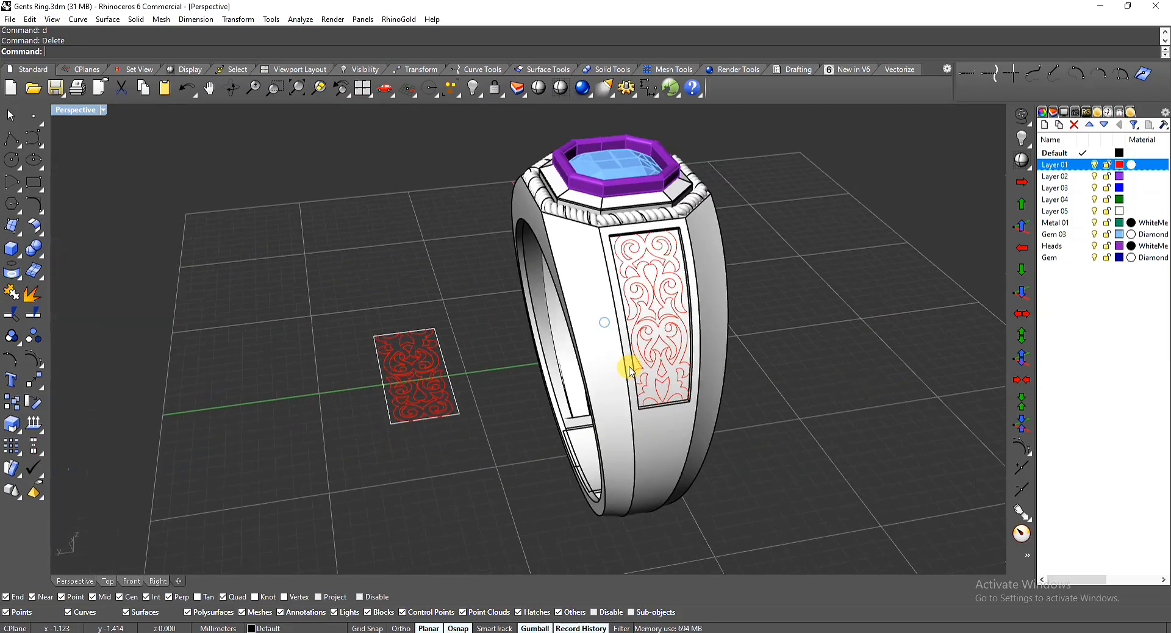
right_click_drag(628, 366, 673, 288)
right_click_drag(676, 345, 687, 268)
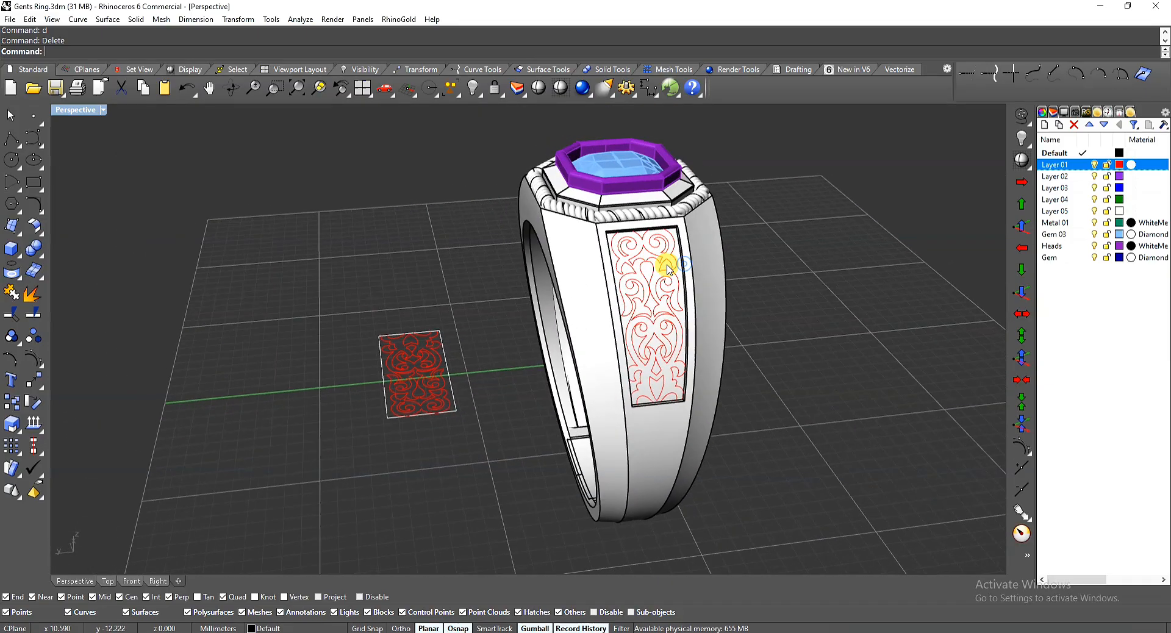
scroll(671, 262, "up", 5)
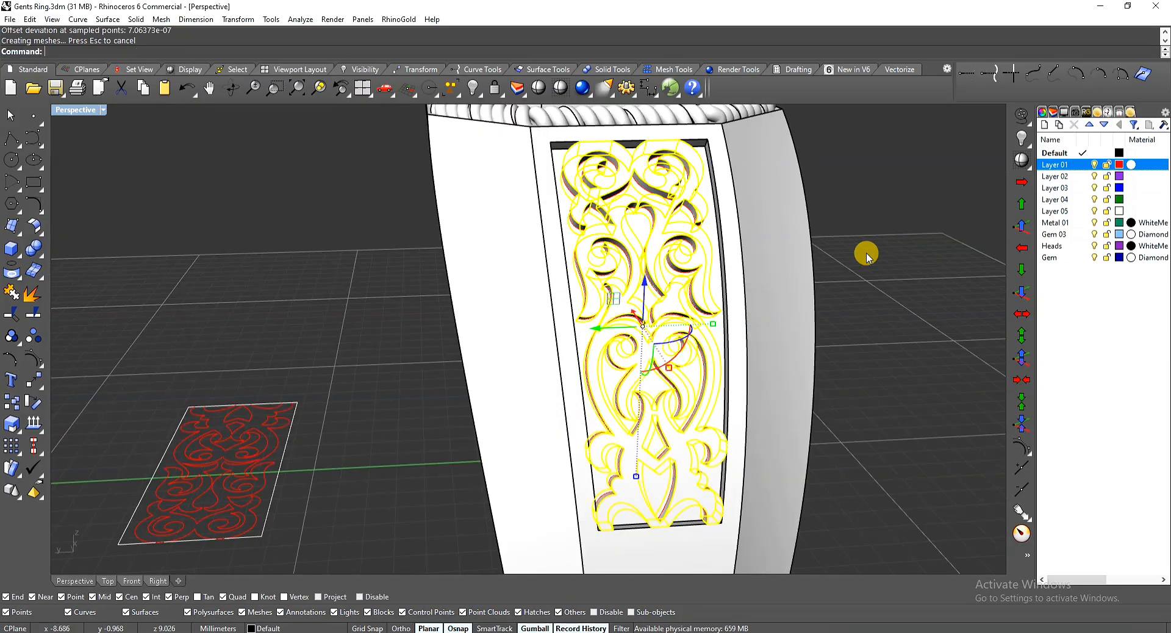
Step: Deselect the solid scrollwork and examine how it sits in the ring's recessed side panel
left_click(866, 254)
scroll(654, 277, "down", 4)
right_click_drag(695, 296, 787, 269)
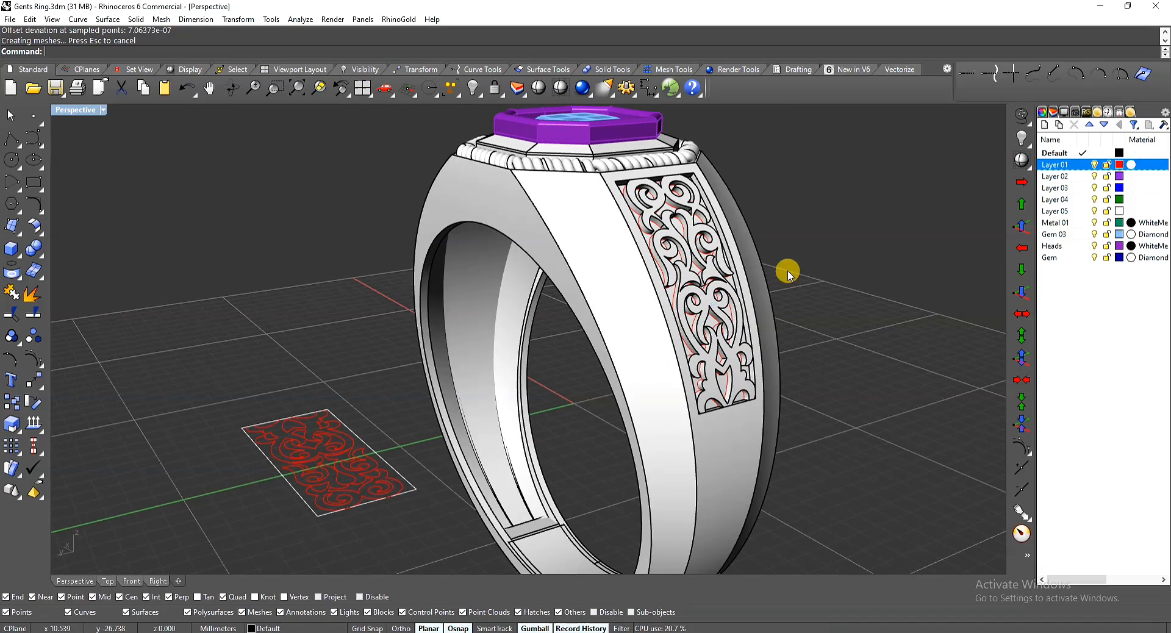
scroll(774, 239, "up", 6)
right_click_drag(748, 219, 530, 368)
scroll(682, 237, "down", 5)
scroll(820, 269, "down", 4)
scroll(517, 246, "up", 7)
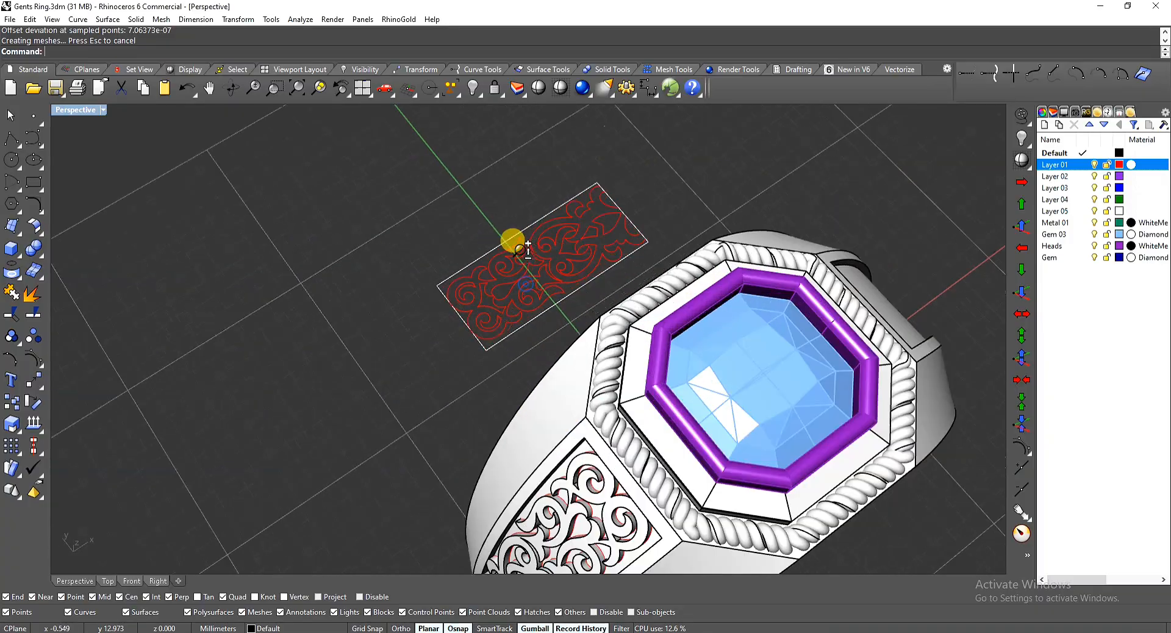
Step: Inspect the flat scroll pattern up close and select its curves to check them from a low angle
right_click_drag(589, 214, 600, 295, "shift")
type("Z")
key("Return")
left_click_drag(496, 397, 523, 345)
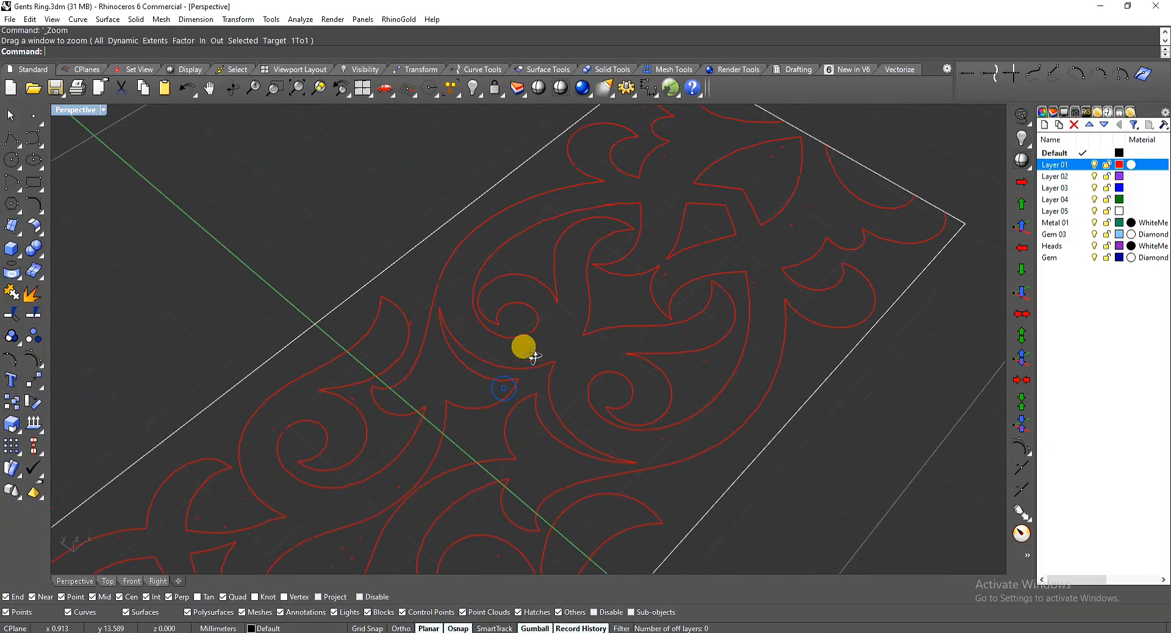
right_click_drag(522, 346, 606, 290)
left_click(604, 315)
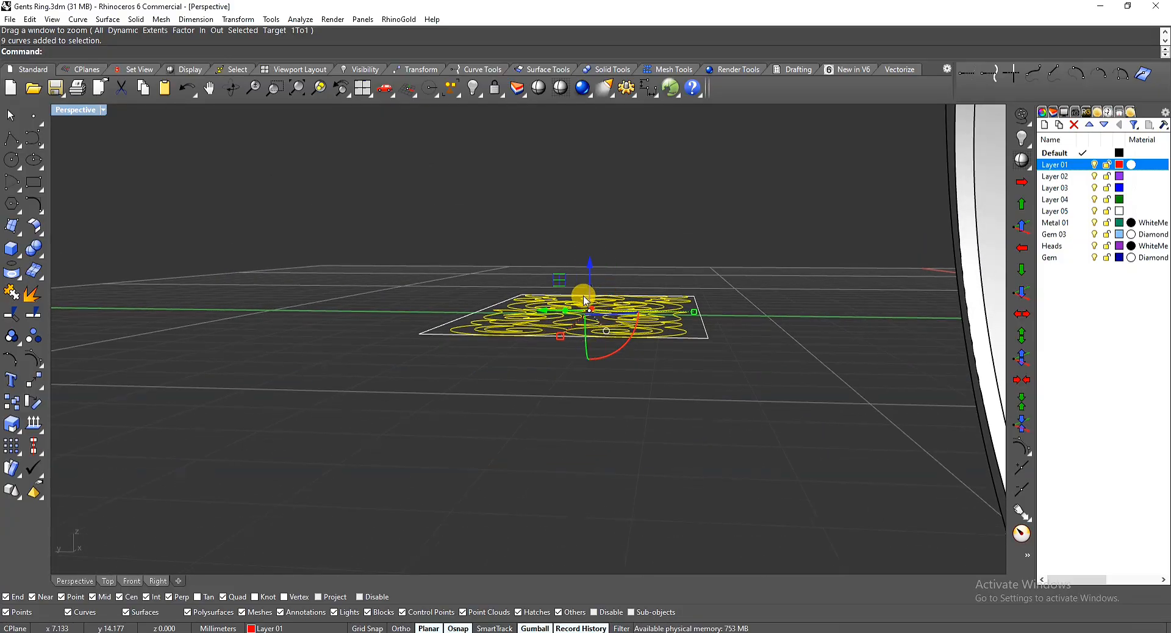
right_click_drag(584, 252, 651, 265)
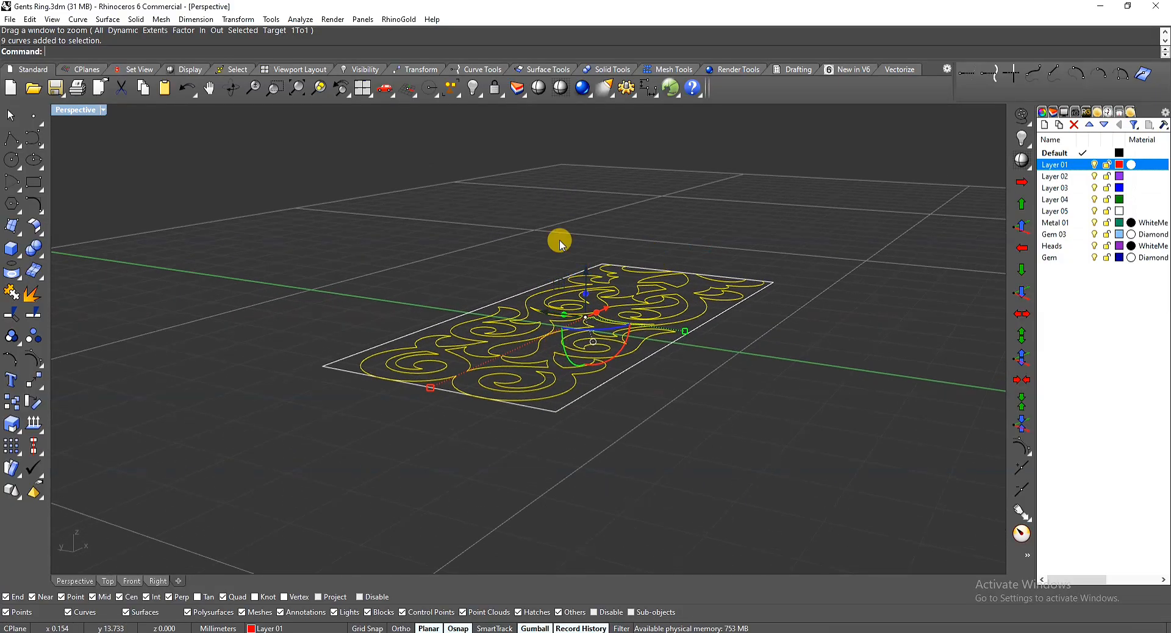
left_click(580, 207)
right_click_drag(768, 178, 307, 332)
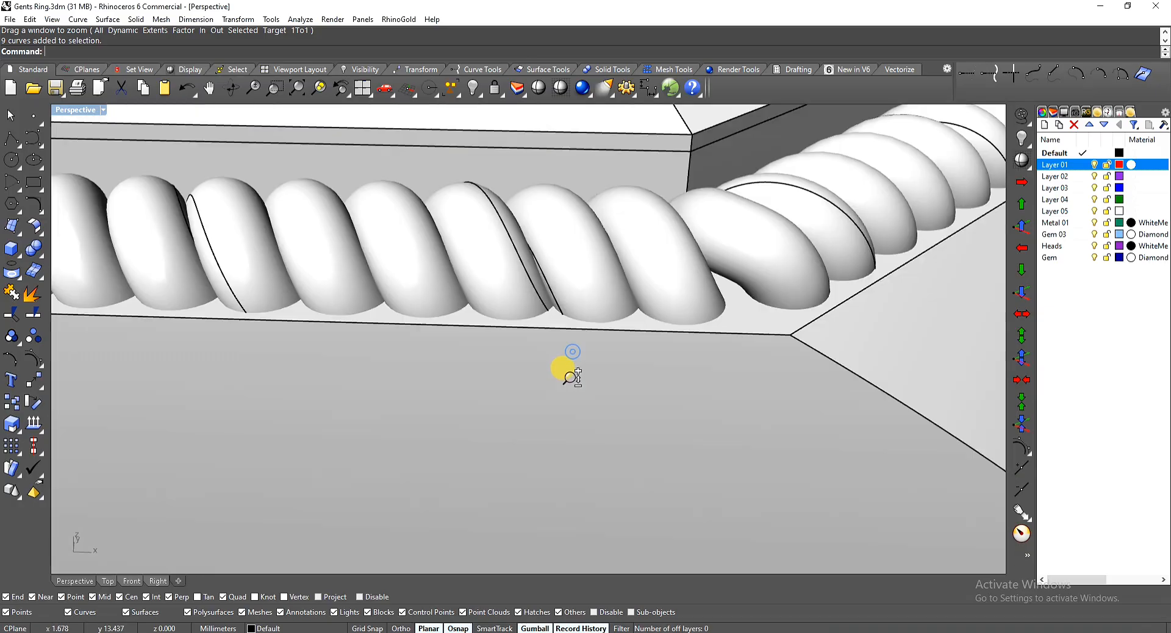
scroll(607, 389, "up", 2)
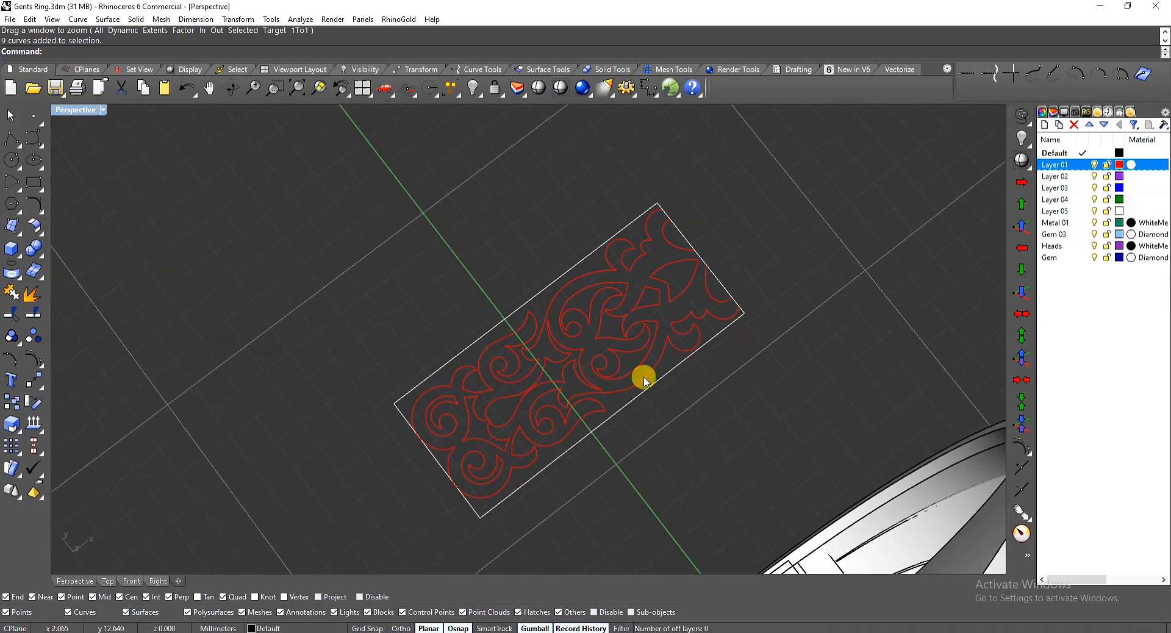
right_click_drag(641, 379, 581, 515)
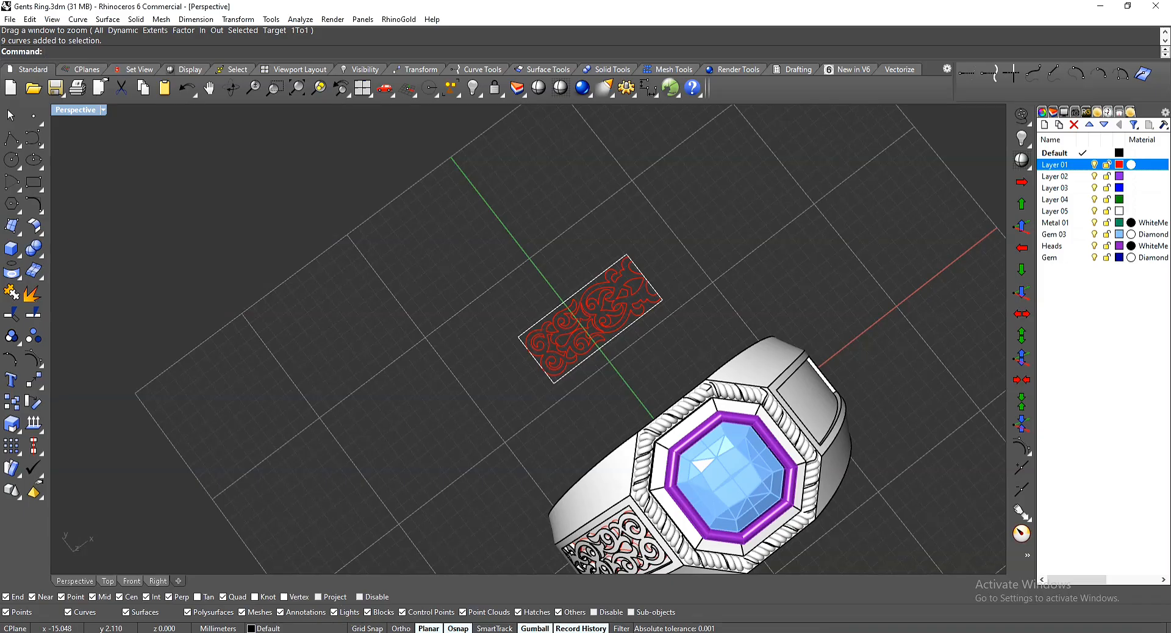
Step: Check the flat scroll pattern together with its rectangular border, and compare it with the finished side panel on the ring
mouse_move(344, 632)
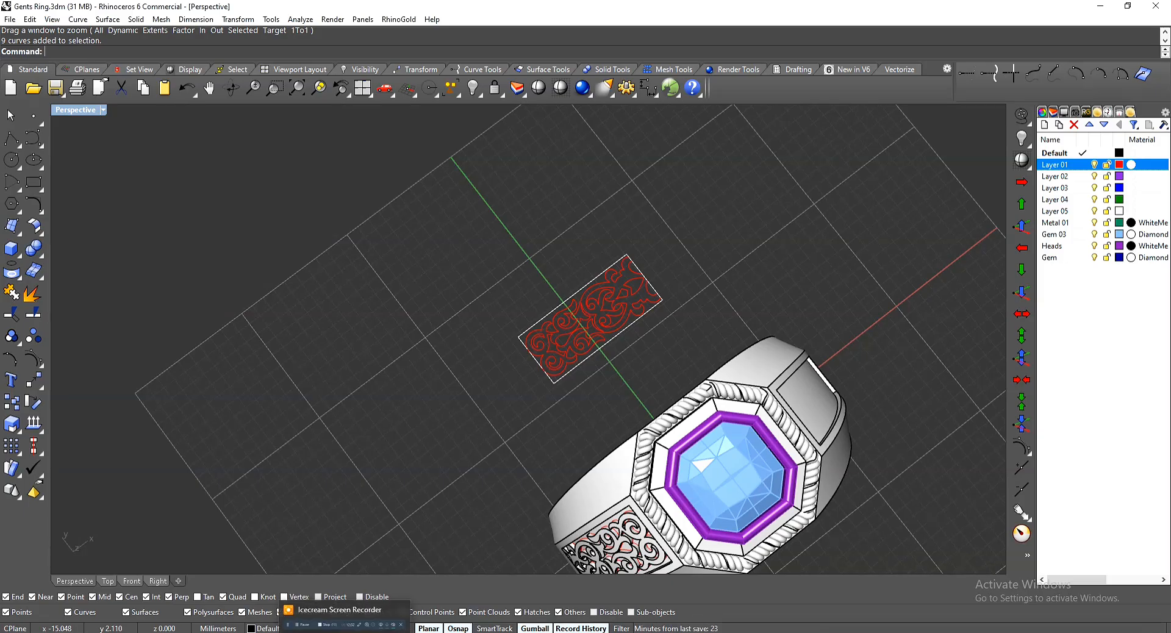
scroll(600, 261, "up", 5)
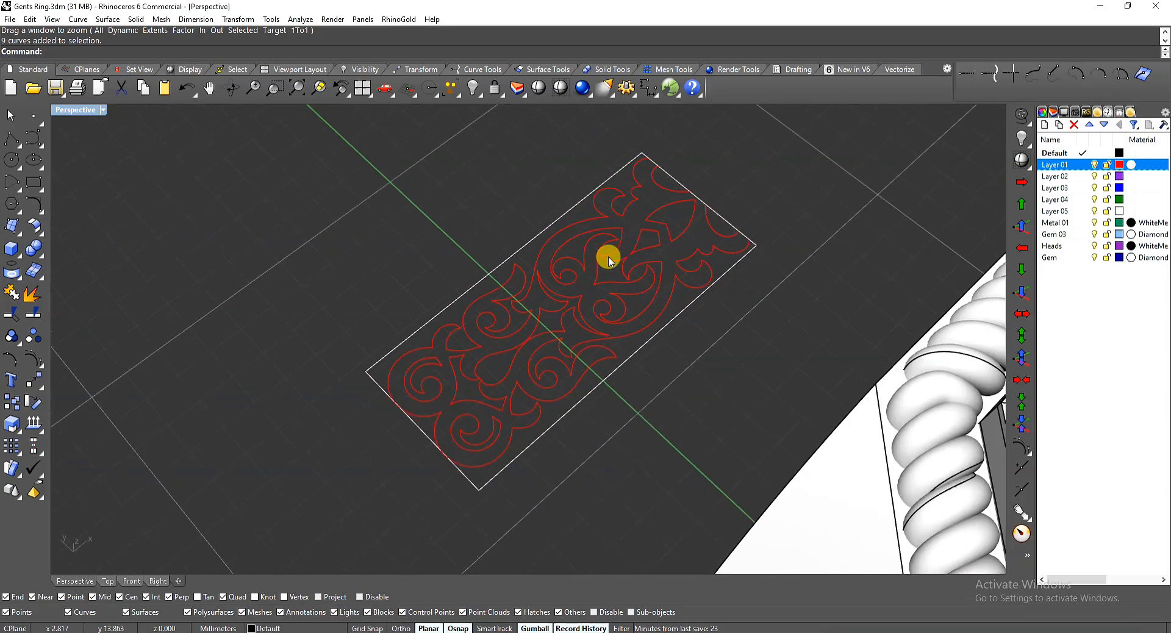
scroll(584, 390, "down", 3)
right_click_drag(585, 384, 598, 350)
scroll(611, 429, "down", 3)
left_click_drag(624, 306, 600, 354)
key("Escape")
scroll(645, 327, "down", 3)
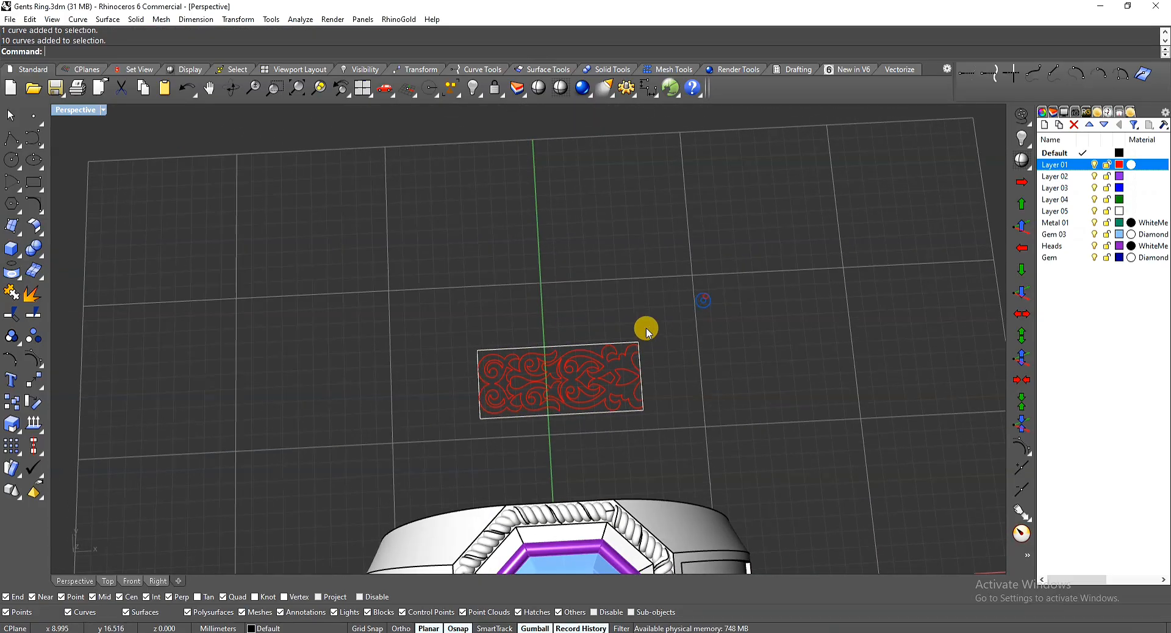
mouse_move(734, 342)
right_mouse_down()
mouse_move(677, 282)
mouse_move(774, 307)
mouse_move(618, 589)
right_mouse_up()
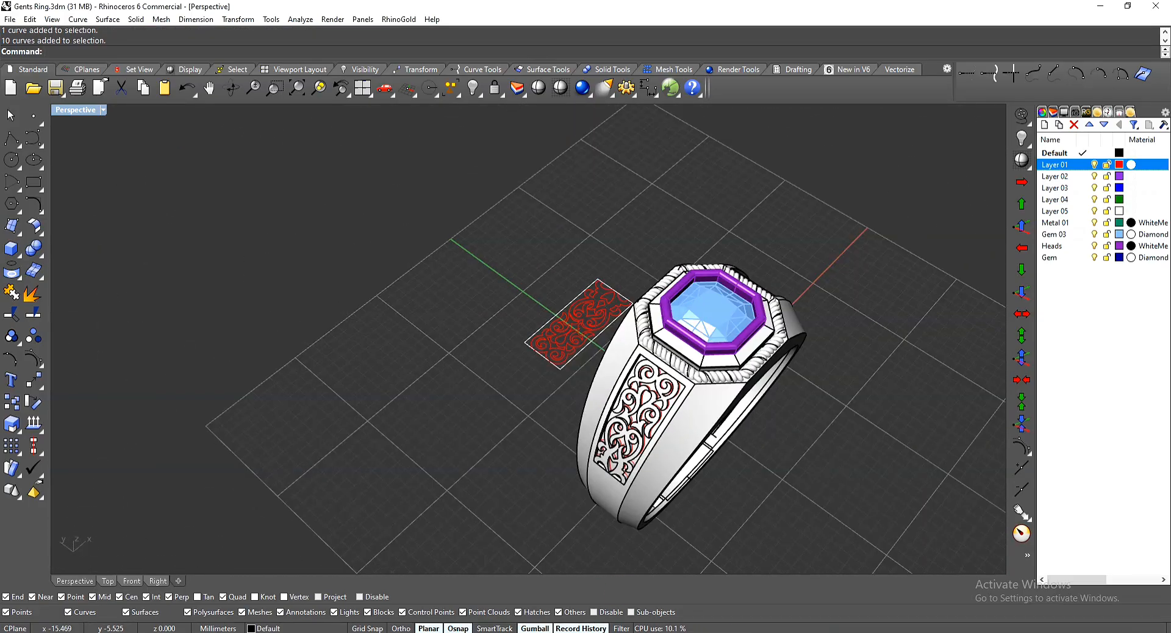